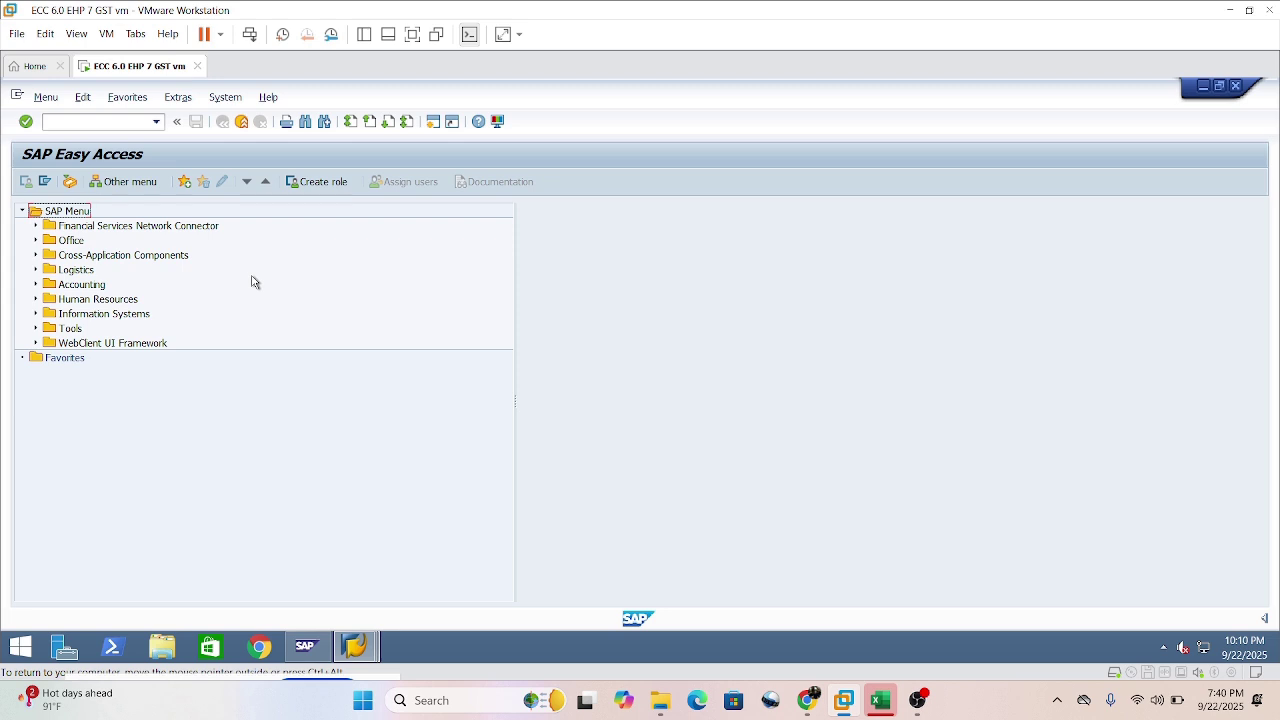
# - Switch to the Class_28 Feb. Batch workbook in Excel and close the Document Recovery pane
pyautogui.click(880, 700)
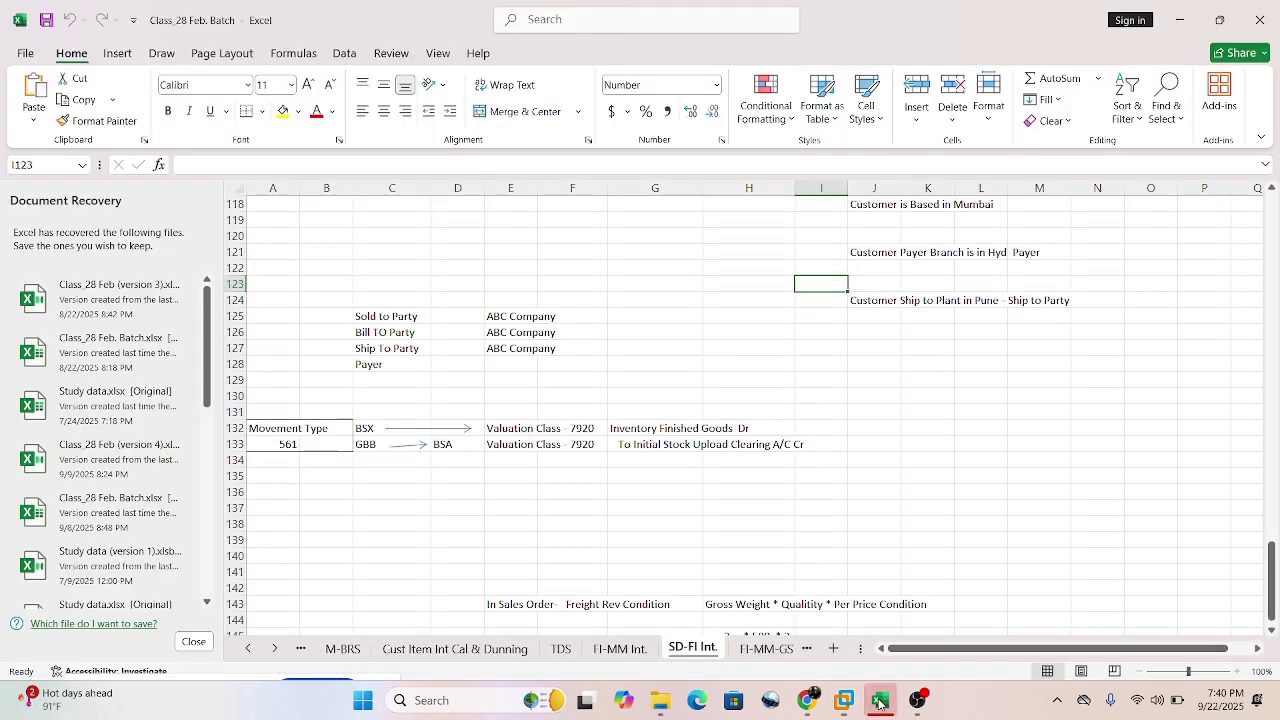
pyautogui.click(194, 641)
pyautogui.click(394, 271)
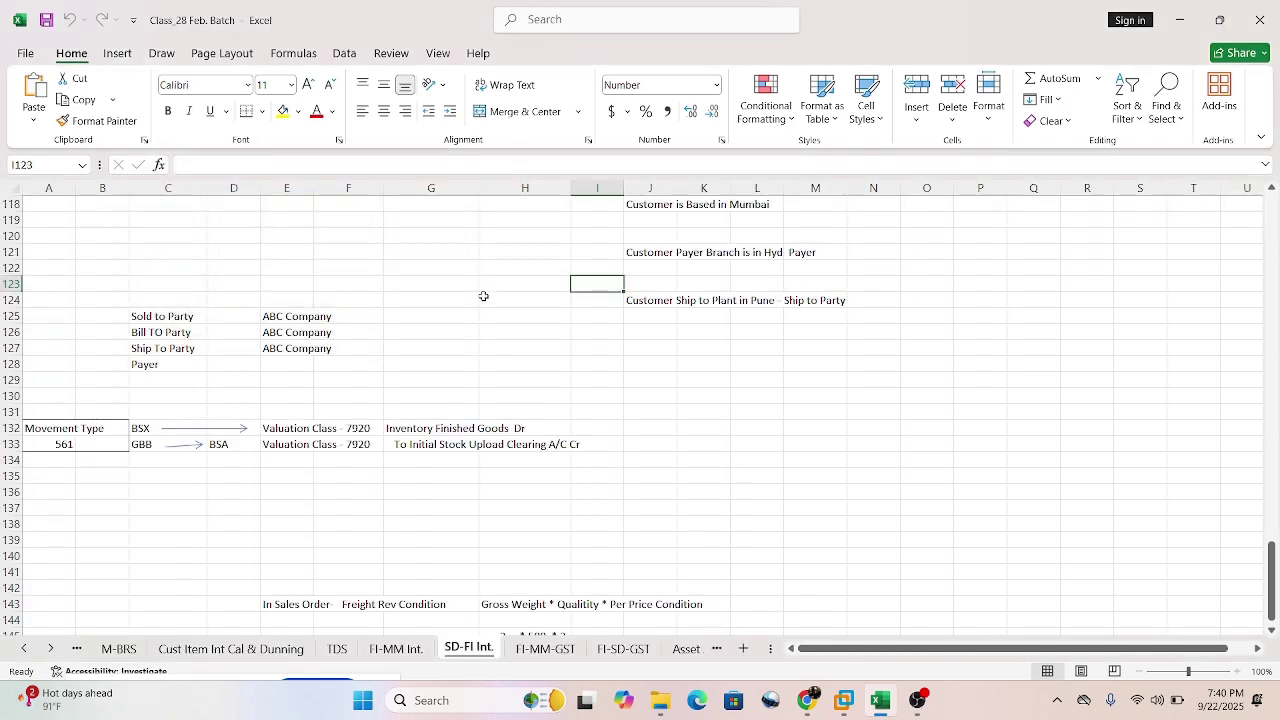
# - Examine the SD-FI Int. notes on plant structure, customer partner roles, movement type 561 and freight revenue
pyautogui.scroll(2, 426, 337)
pyautogui.scroll(6, 426, 337)
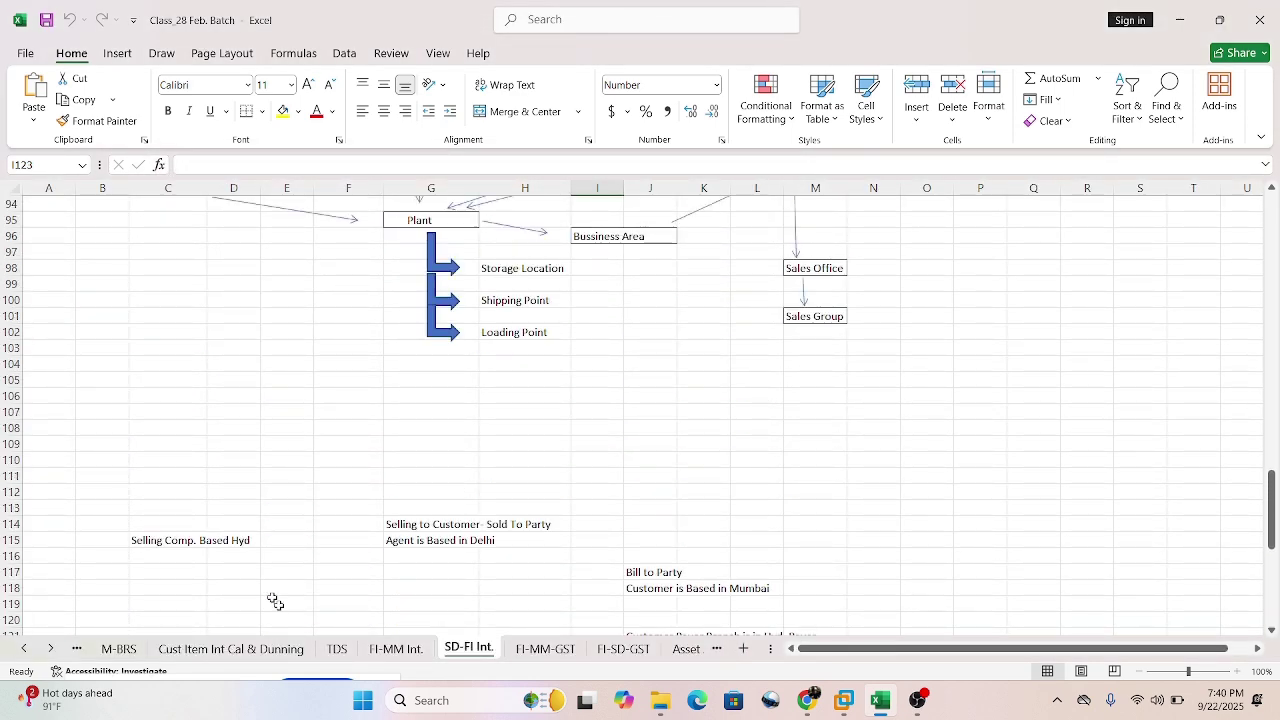
pyautogui.scroll(2, 330, 485)
pyautogui.scroll(-8, 330, 480)
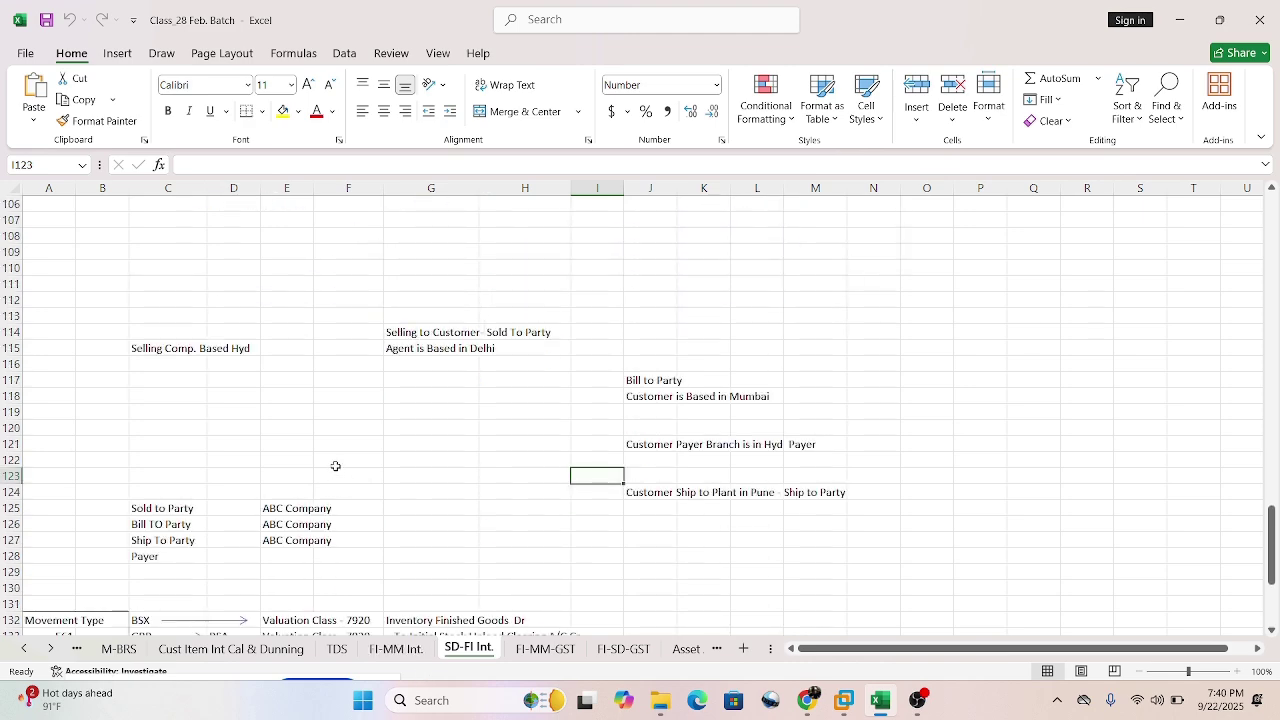
pyautogui.scroll(-5, 332, 465)
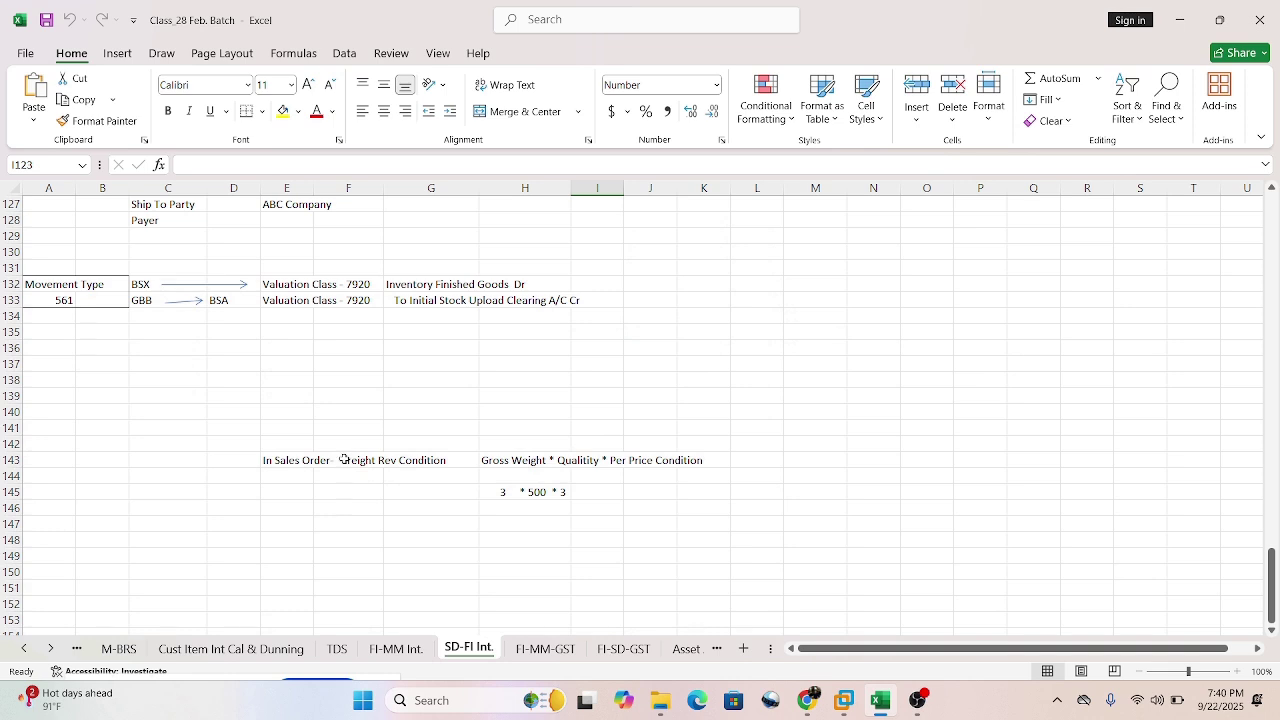
pyautogui.click(352, 393)
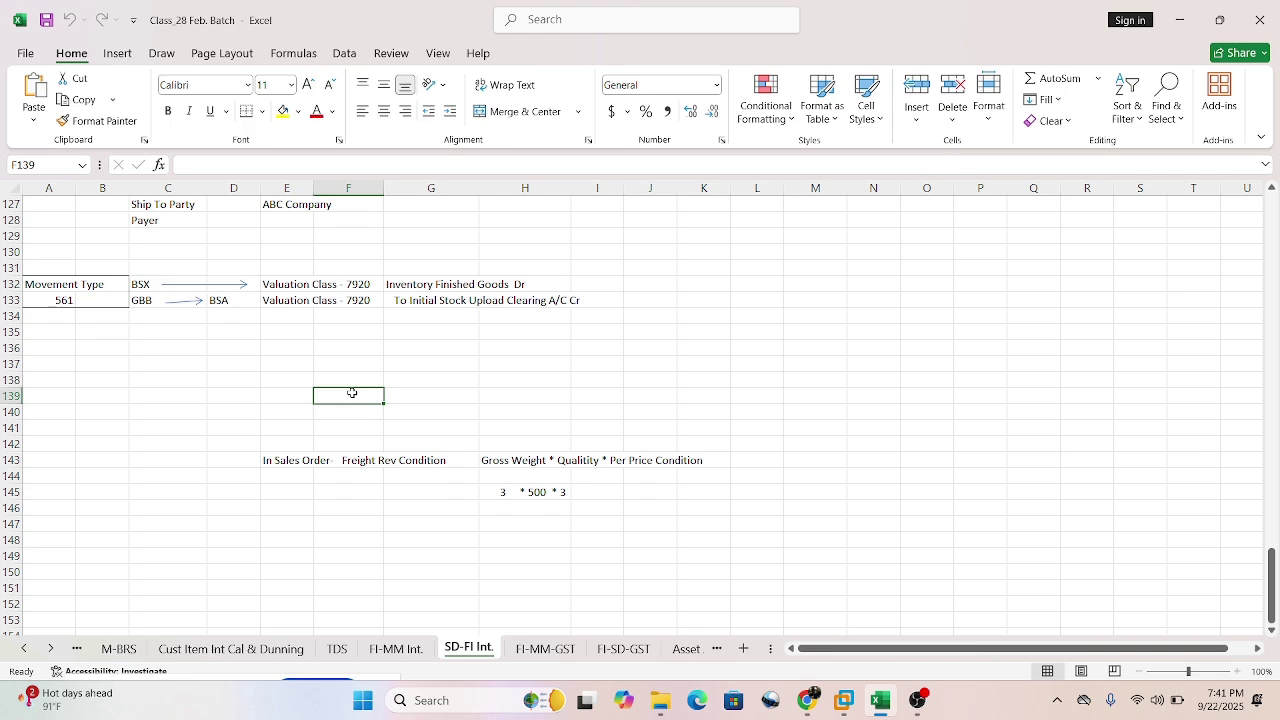
pyautogui.scroll(-8, 352, 393)
pyautogui.scroll(17, 380, 385)
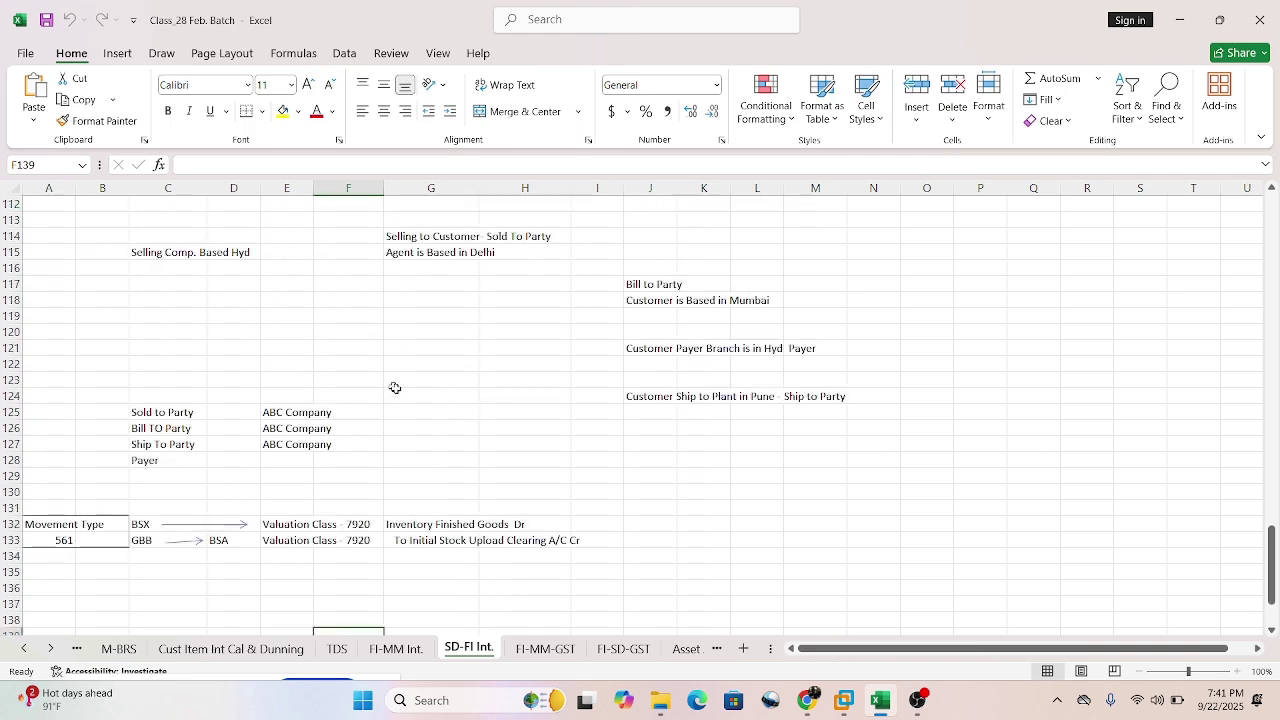
# - Review the SD-FI process notes covering VK11 condition records, sales order, outbound delivery, billing and revenue account determination
pyautogui.scroll(20, 414, 442)
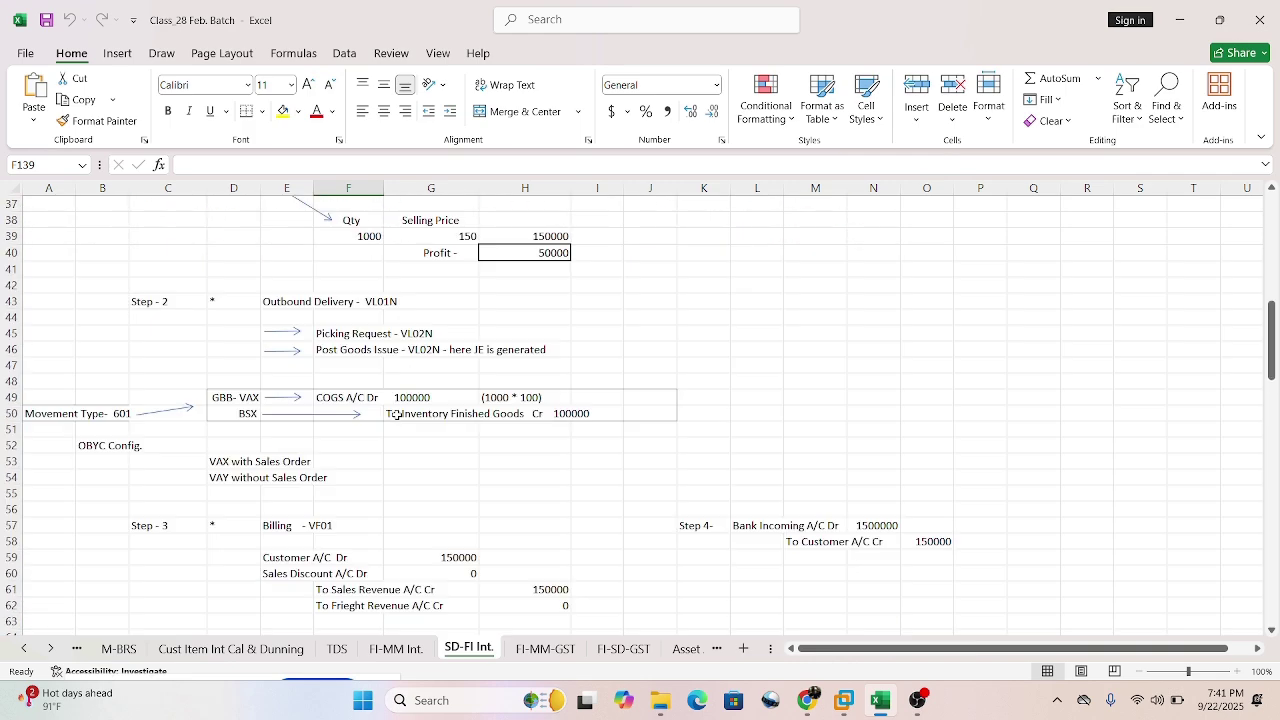
pyautogui.scroll(3, 395, 410)
pyautogui.scroll(-2, 386, 409)
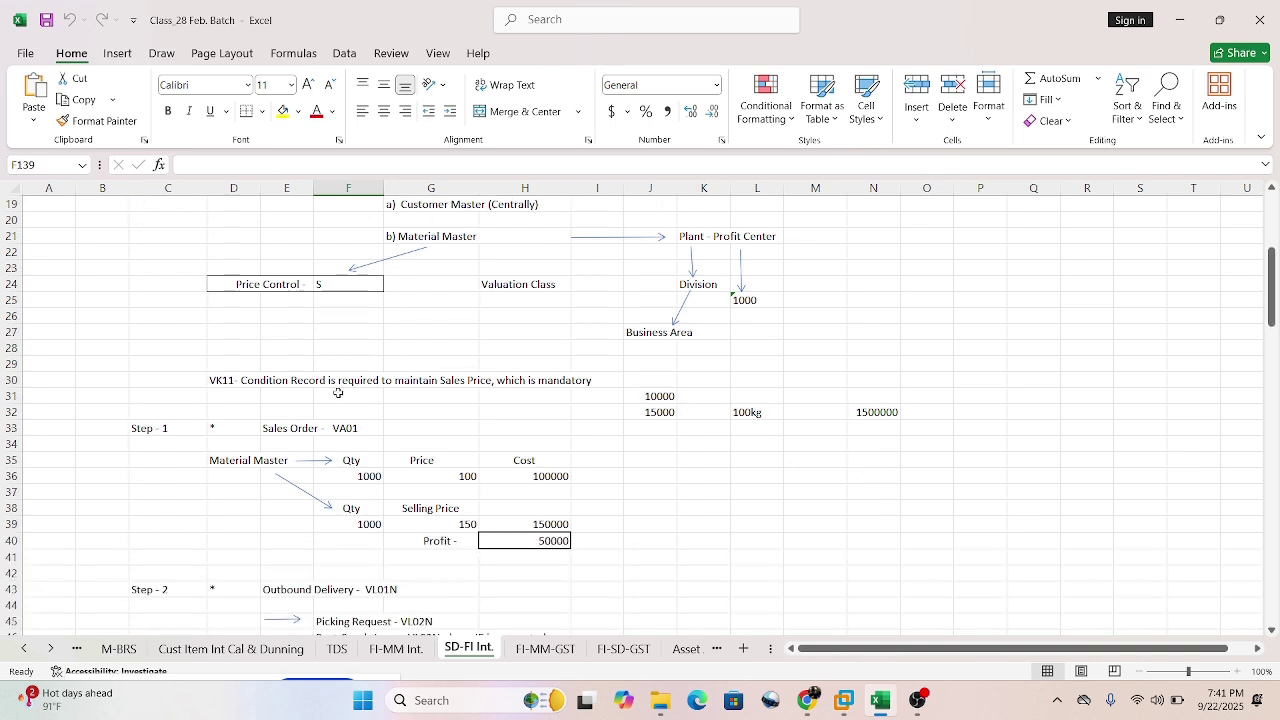
pyautogui.scroll(-2, 337, 391)
pyautogui.scroll(-2, 256, 459)
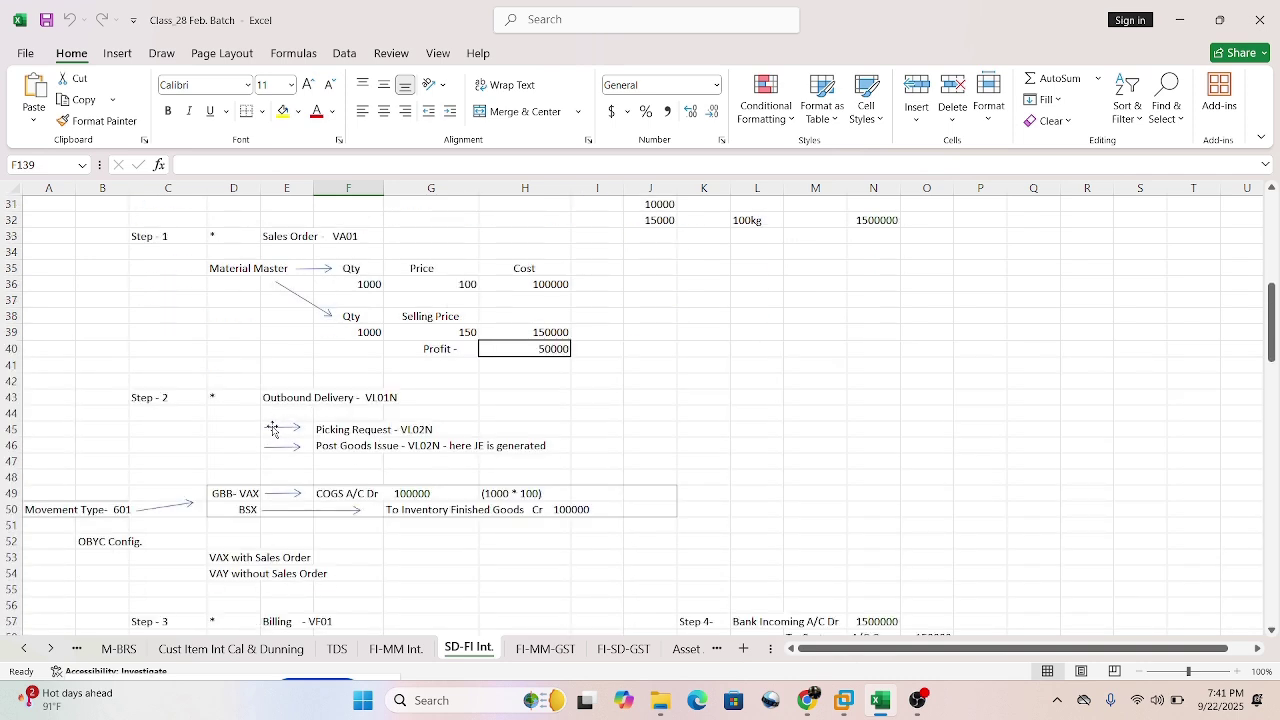
pyautogui.scroll(-5, 340, 458)
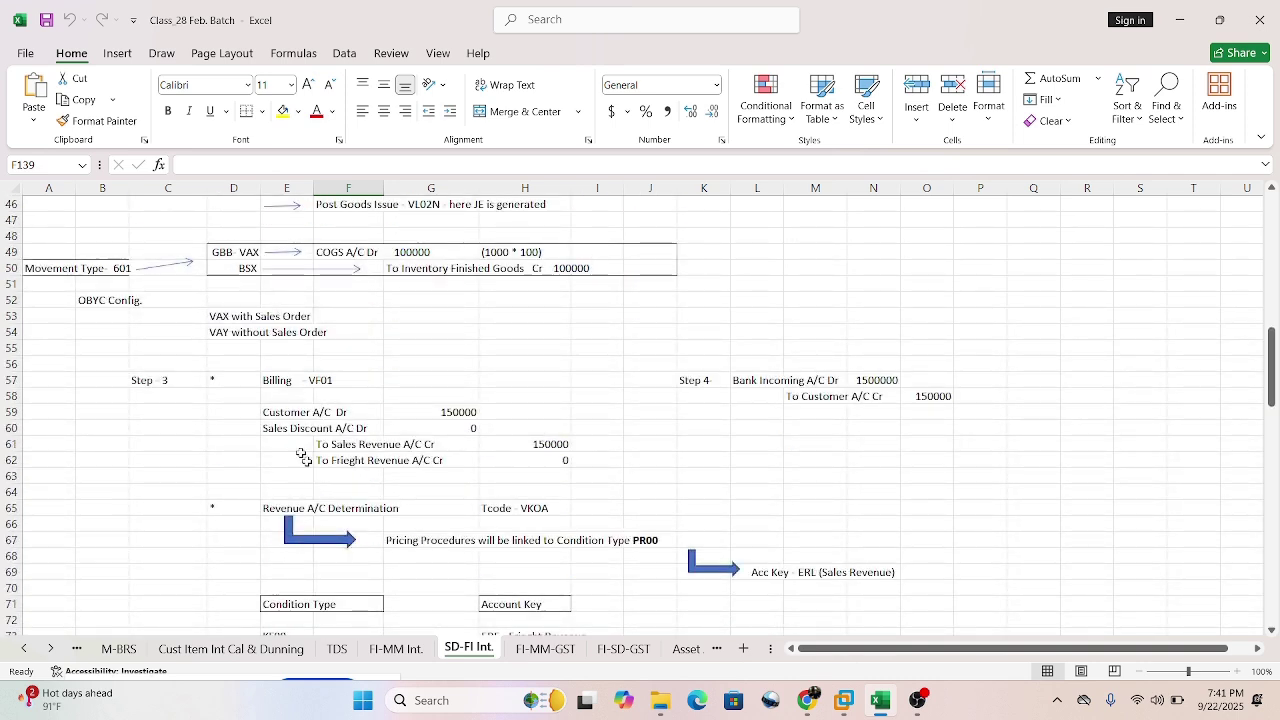
pyautogui.scroll(-2, 298, 430)
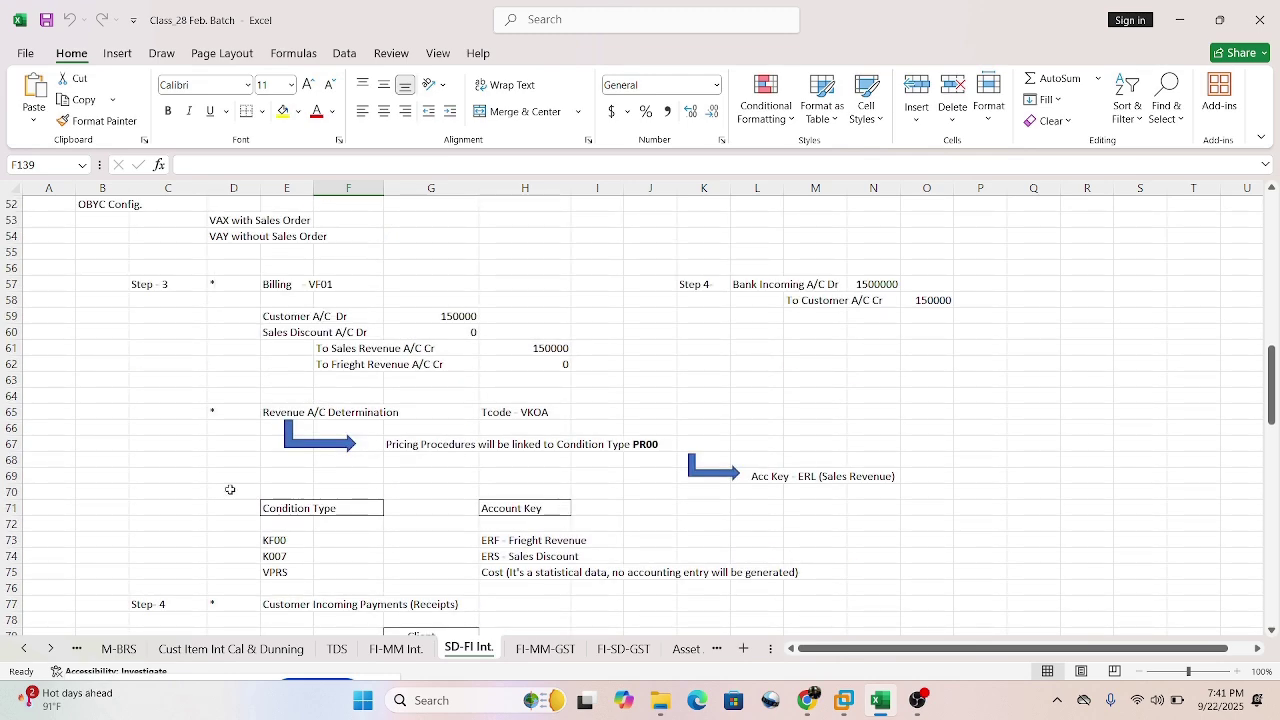
pyautogui.scroll(2, 245, 460)
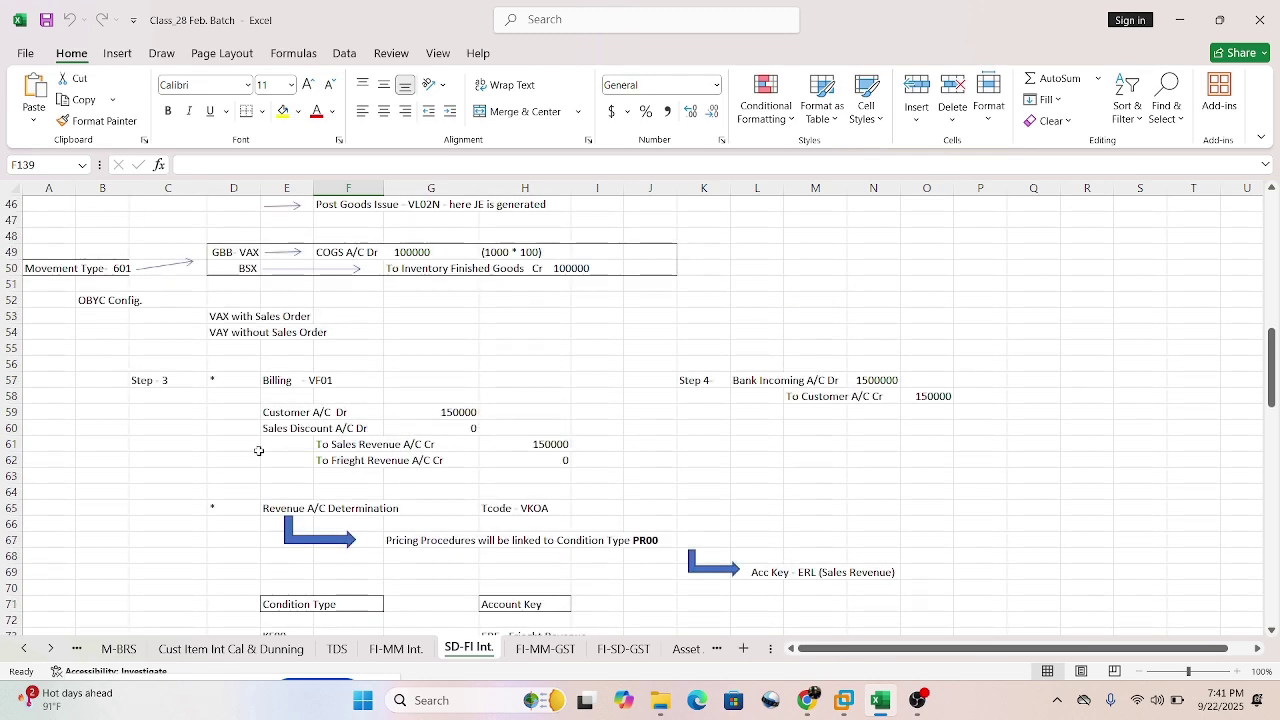
pyautogui.scroll(2, 257, 450)
pyautogui.scroll(1, 258, 439)
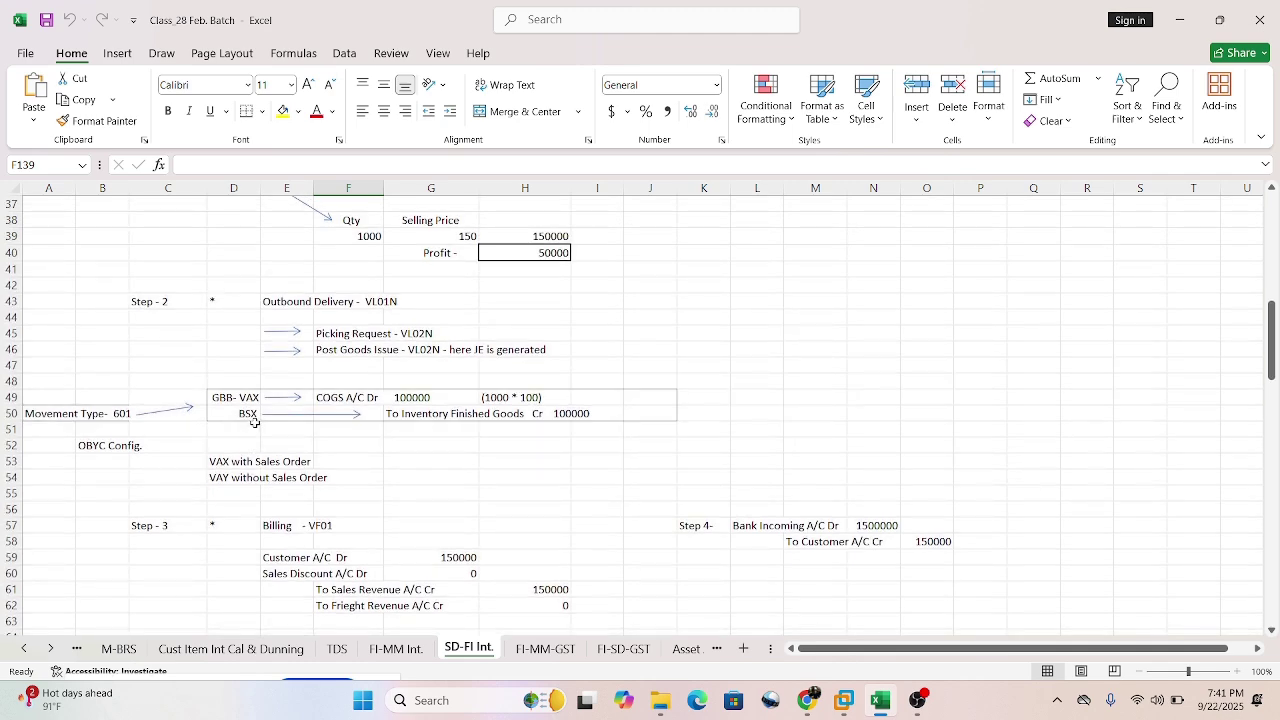
pyautogui.scroll(-1, 260, 481)
pyautogui.scroll(-3, 258, 479)
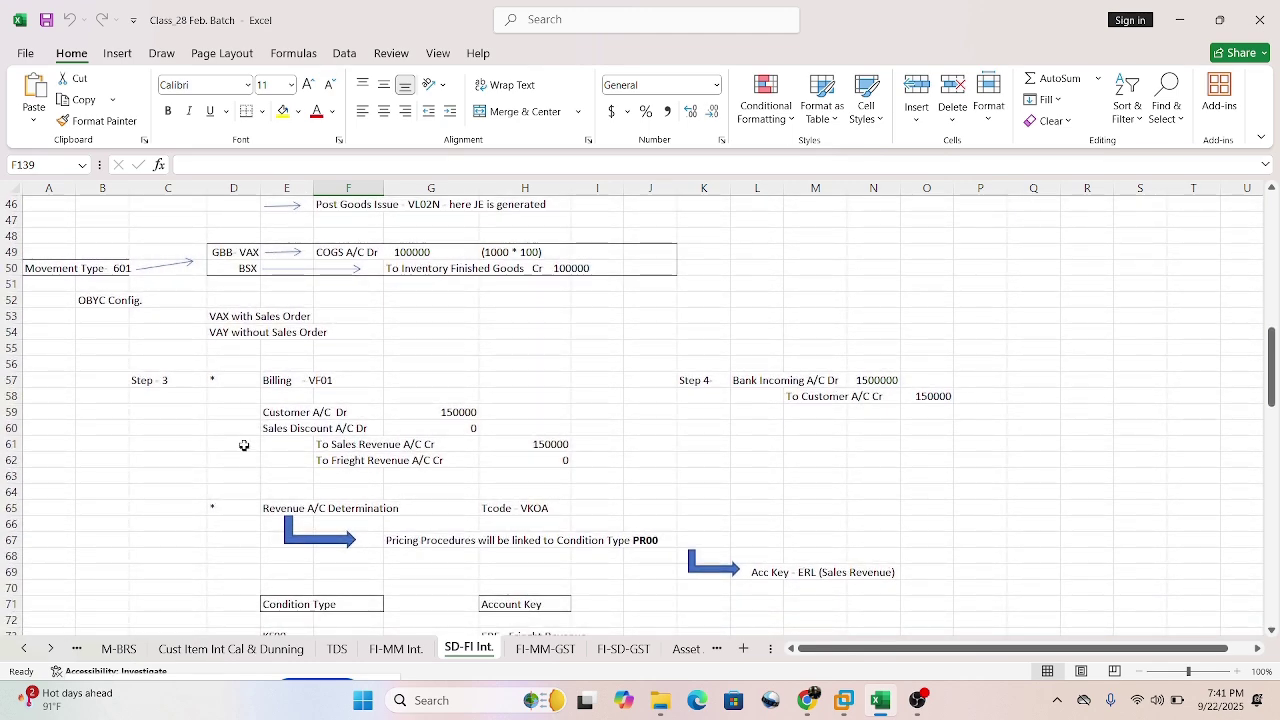
pyautogui.scroll(-2, 395, 455)
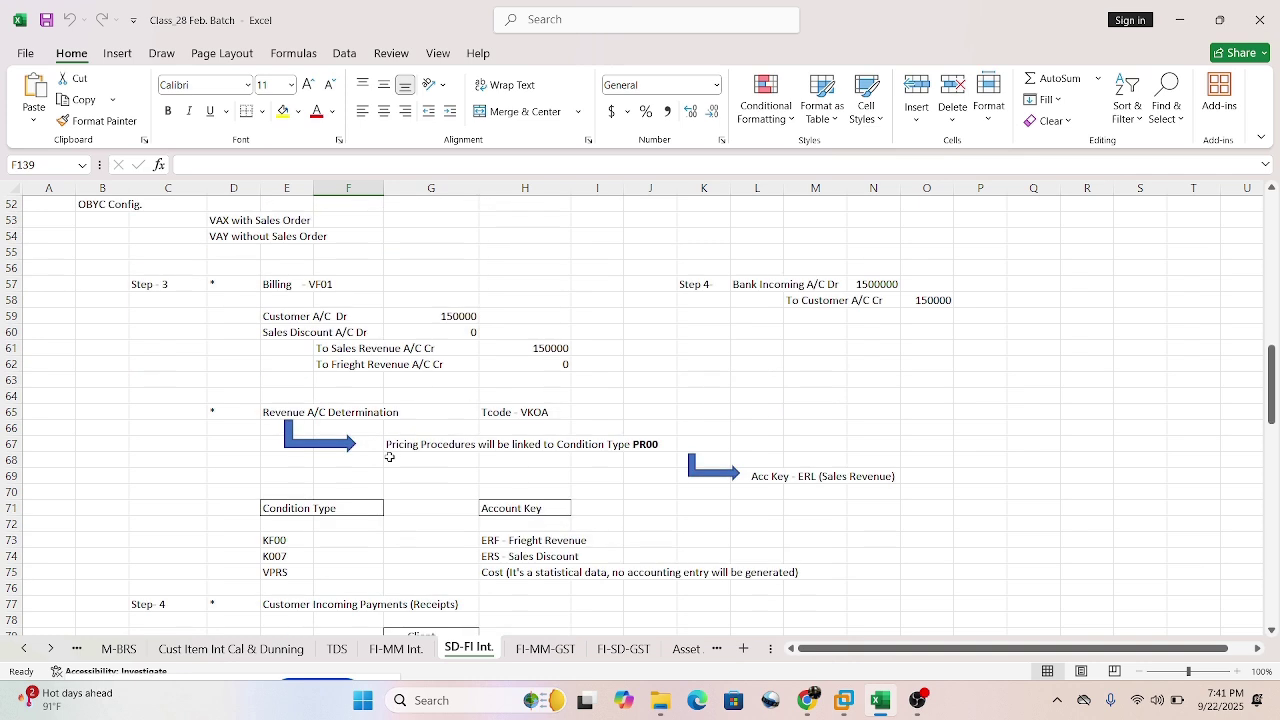
# - Highlight the Step 3 billing entries and the Step 2 goods issue entries in turn to compare them
pyautogui.moveTo(255, 270); pyautogui.dragTo(625, 370)
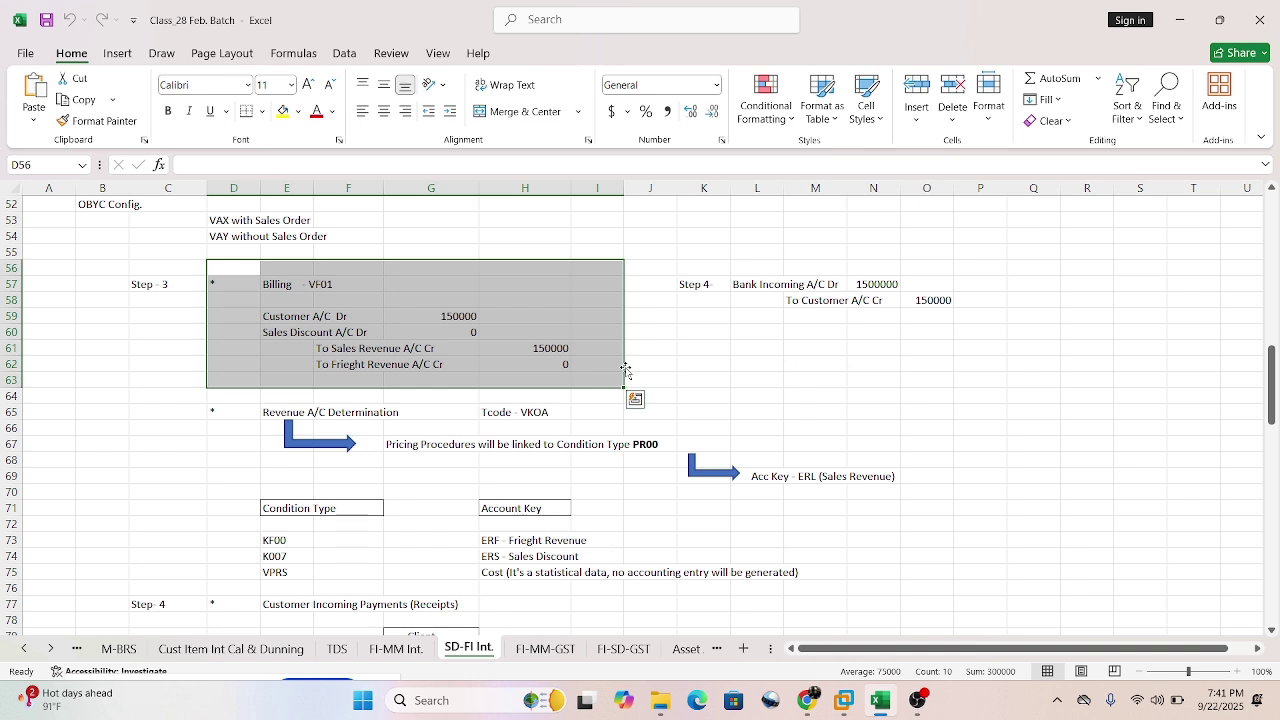
pyautogui.scroll(4, 612, 372)
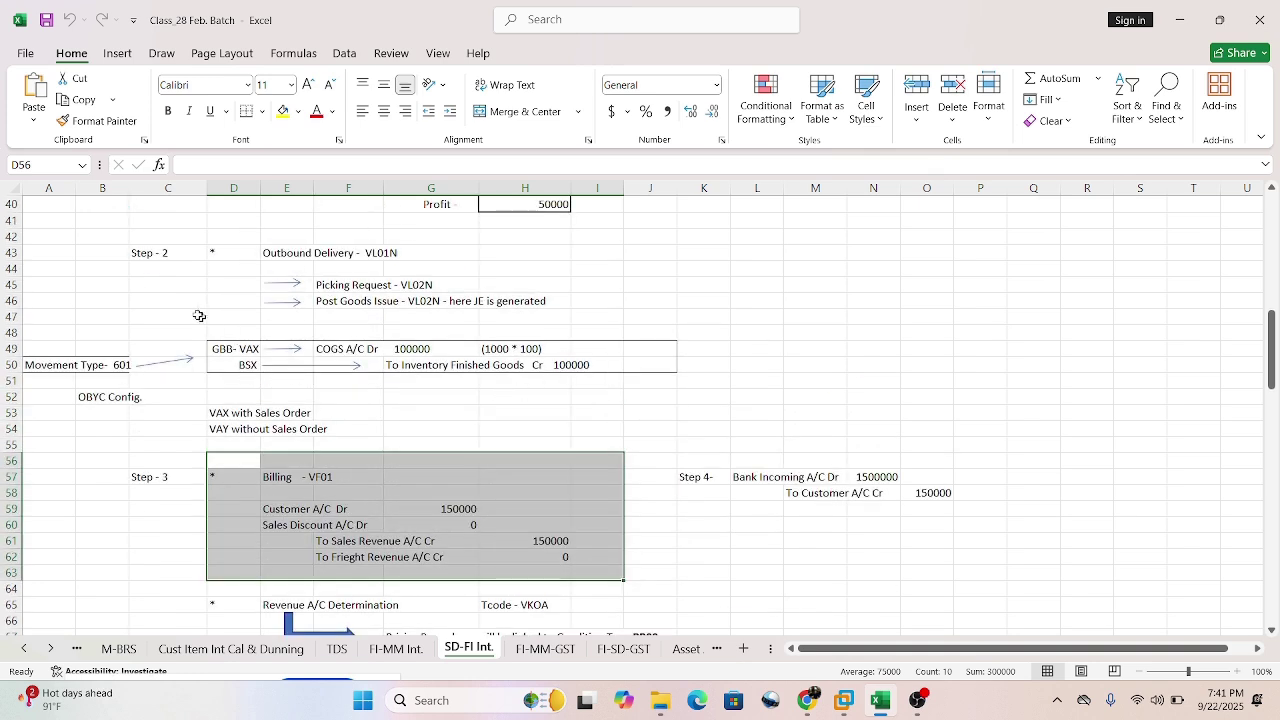
pyautogui.moveTo(200, 316); pyautogui.dragTo(682, 378)
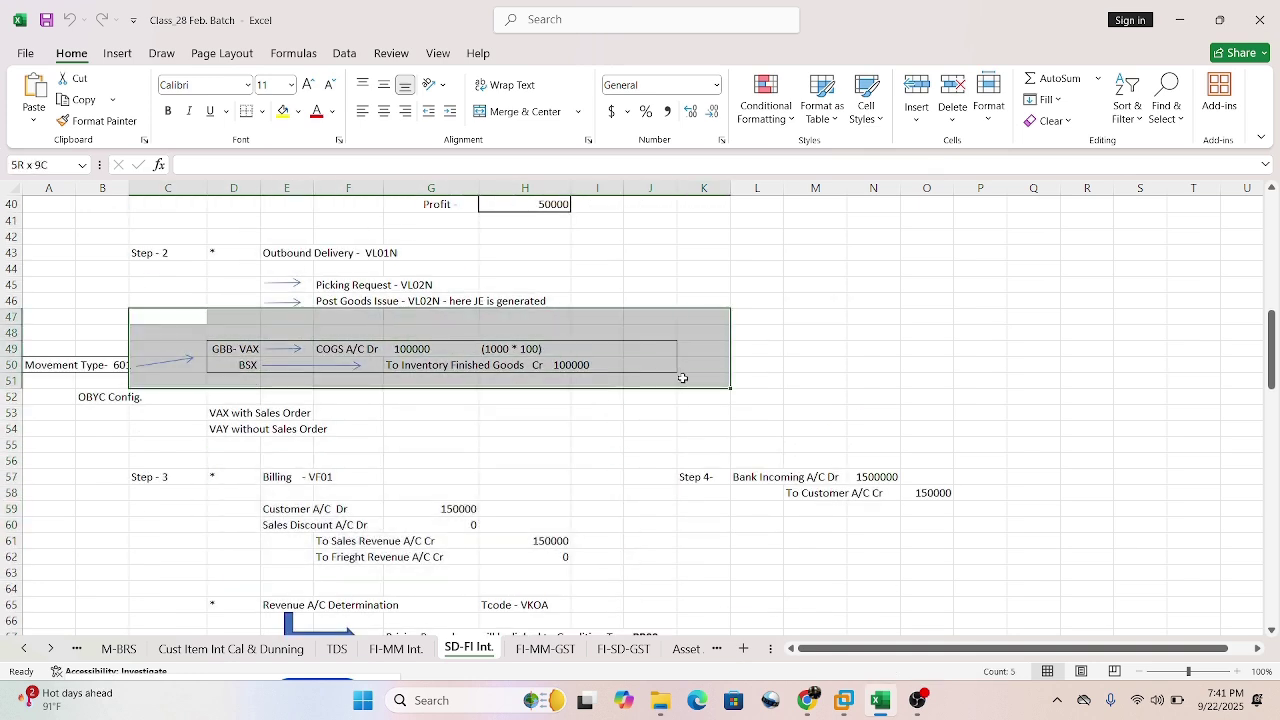
pyautogui.click(845, 338)
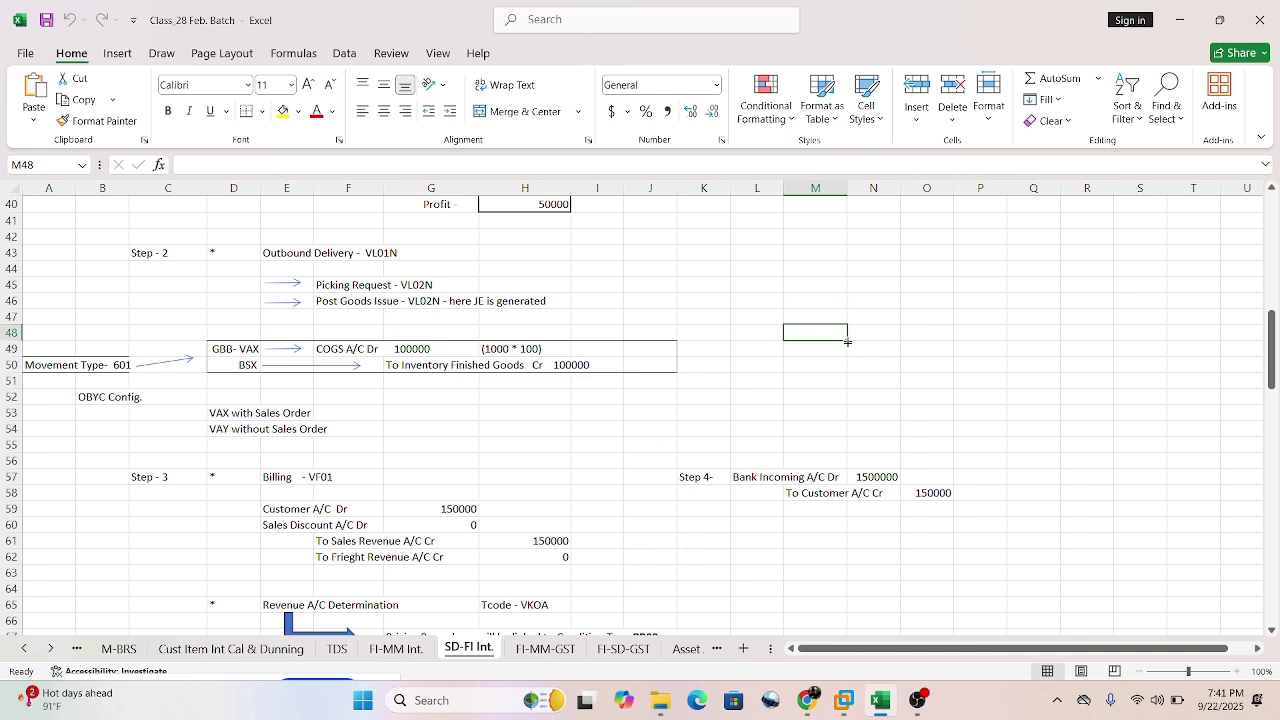
pyautogui.click(177, 505)
pyautogui.moveTo(242, 460); pyautogui.dragTo(630, 560)
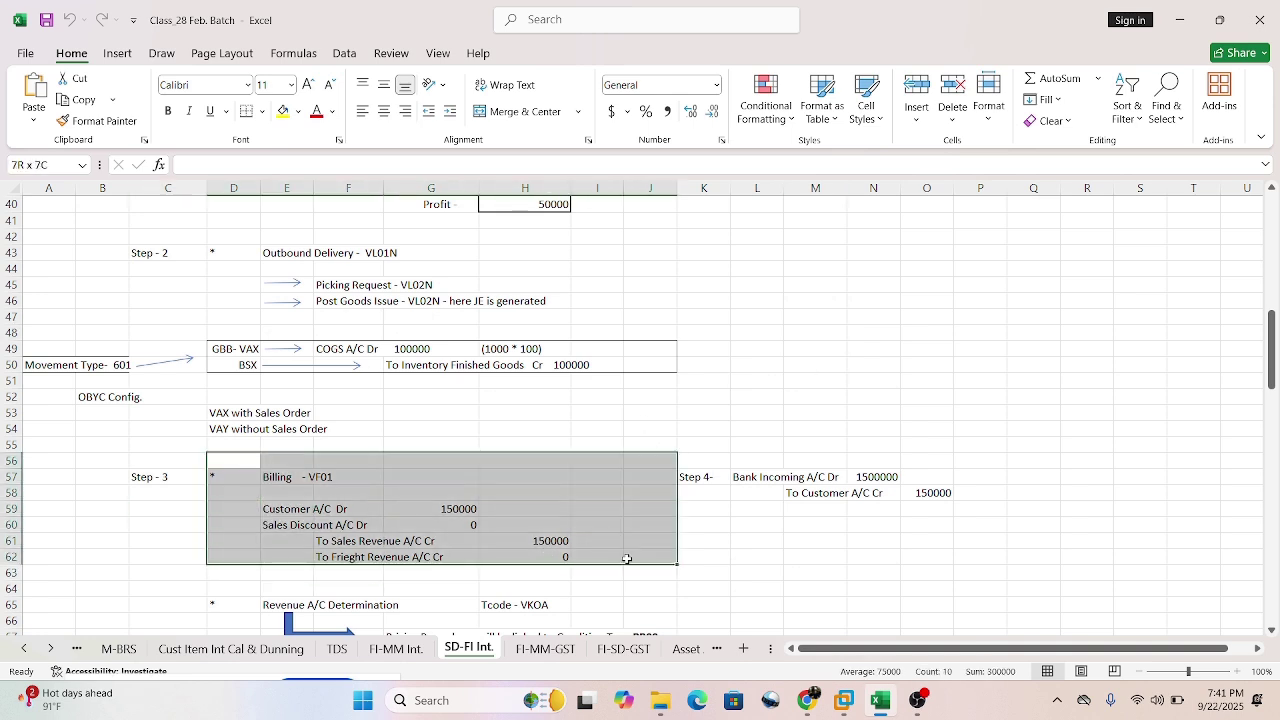
pyautogui.click(213, 526)
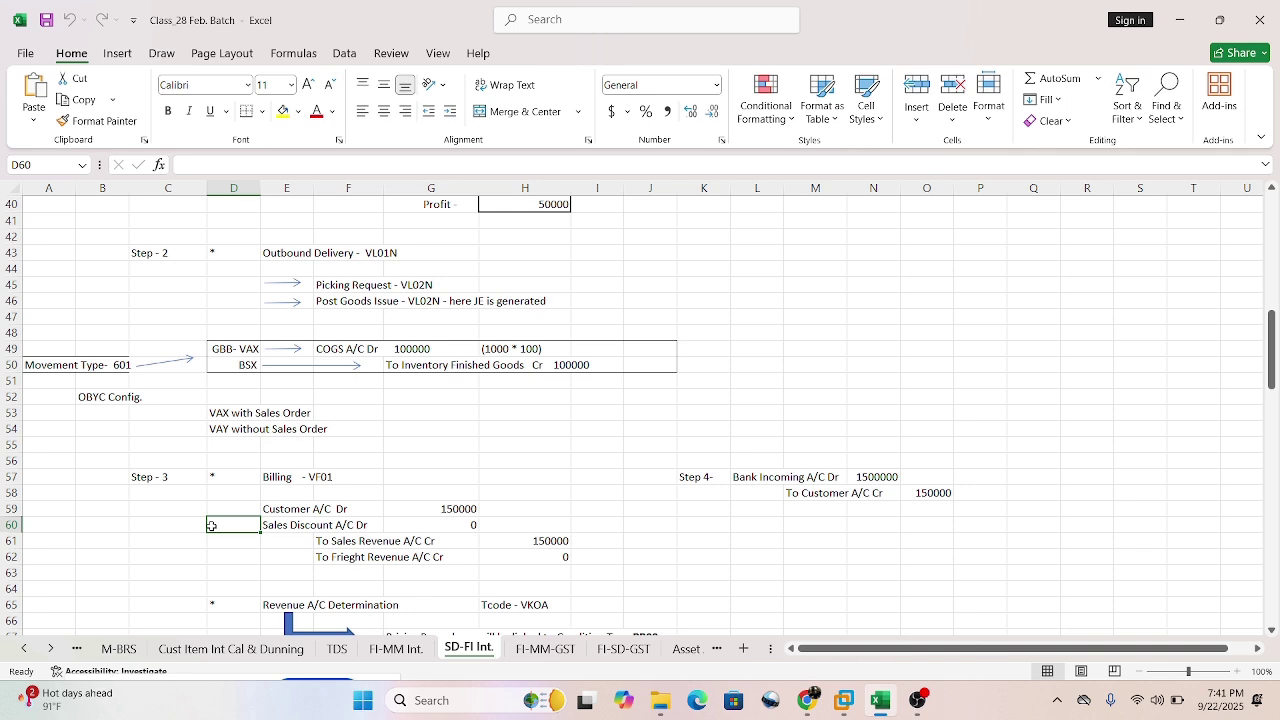
# - Switch to SAP in VMware Workstation and open VK11 - Create from the Sales and Distribution master data conditions, selected by condition type
pyautogui.click(844, 700)
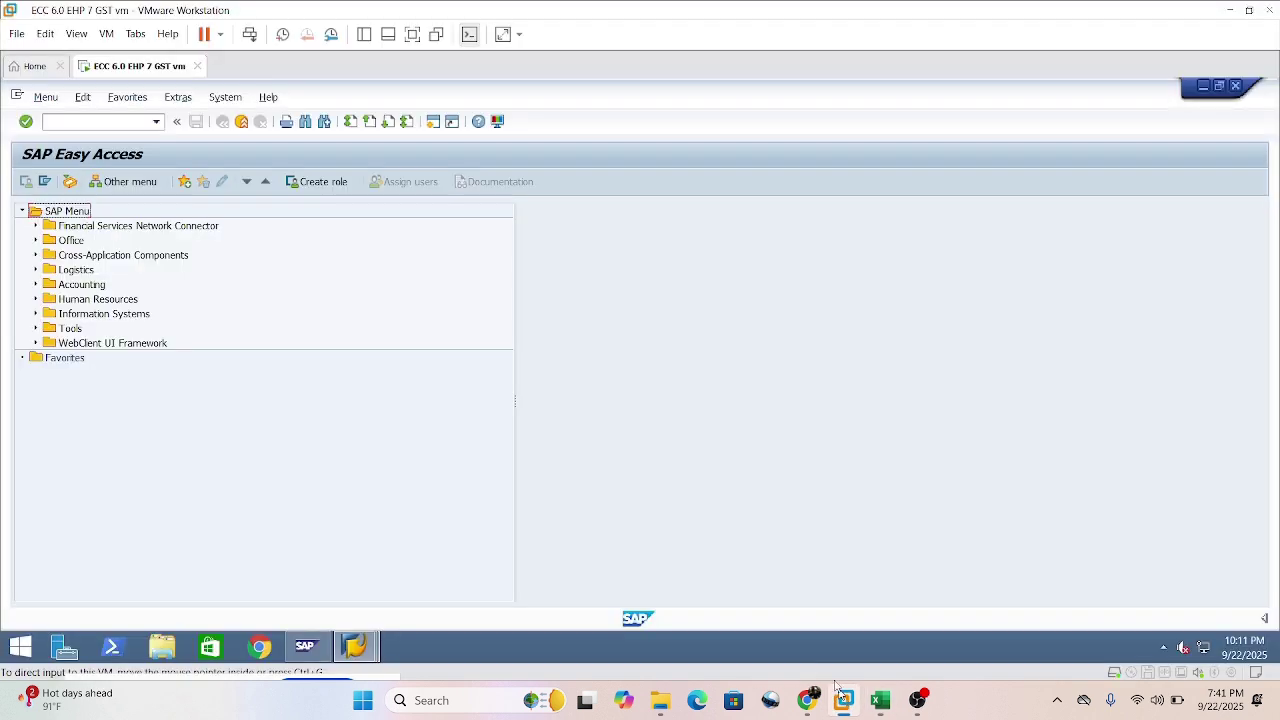
pyautogui.click(115, 123)
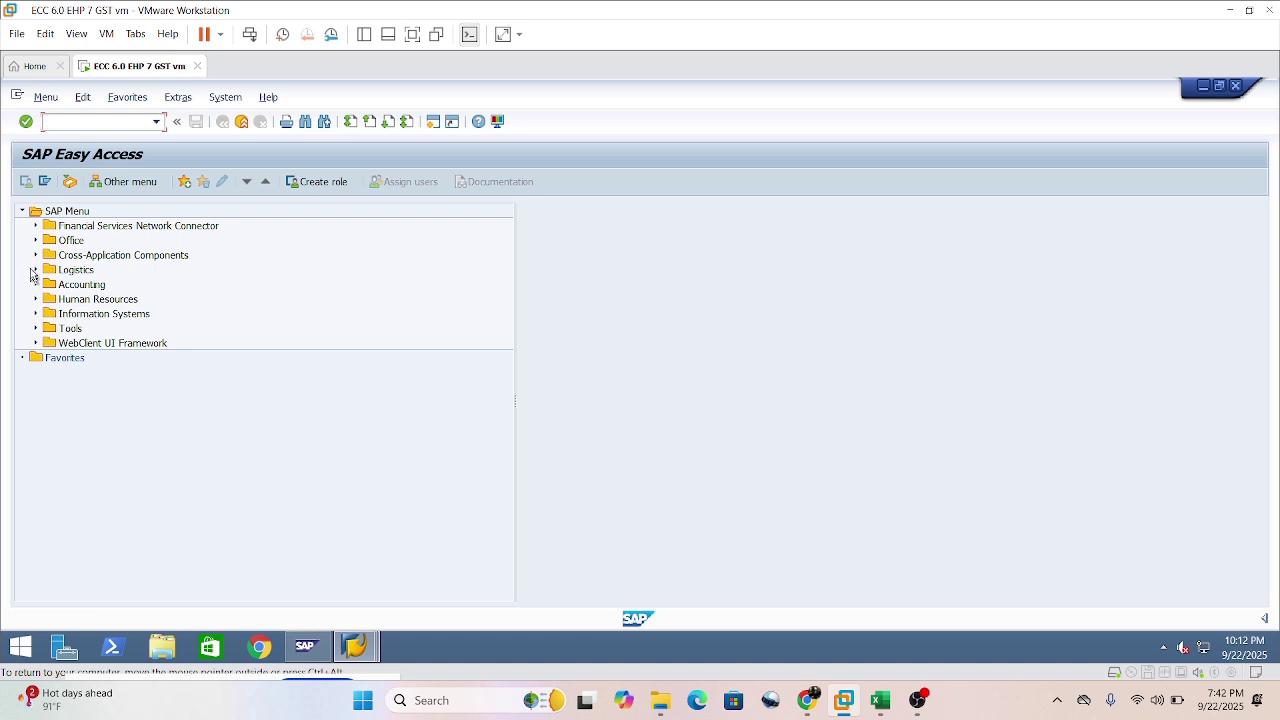
pyautogui.click(35, 271)
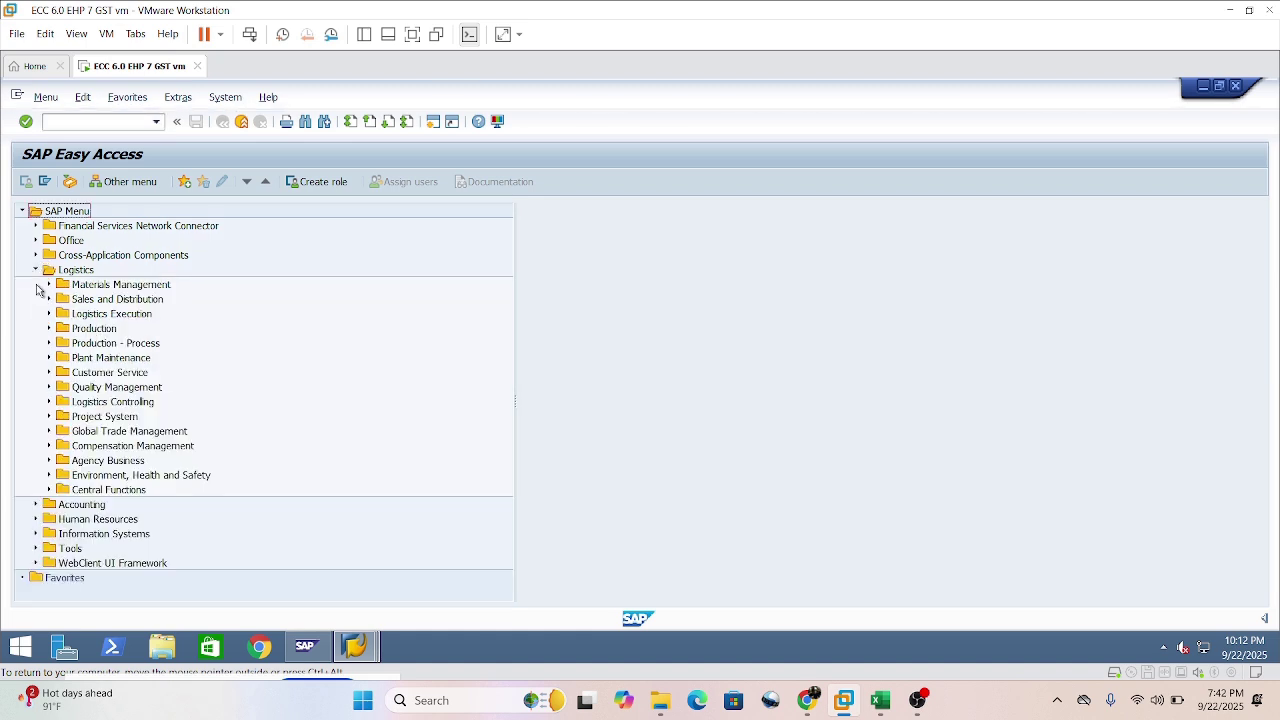
pyautogui.click(48, 299)
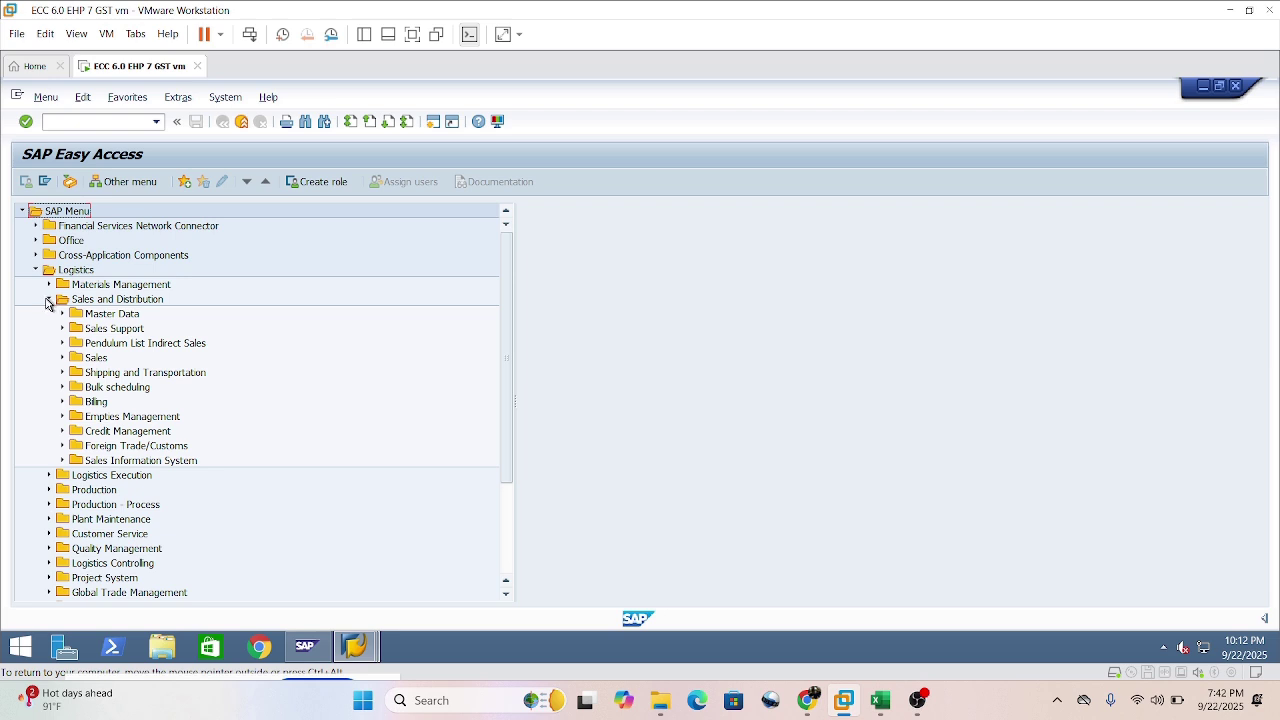
pyautogui.click(62, 314)
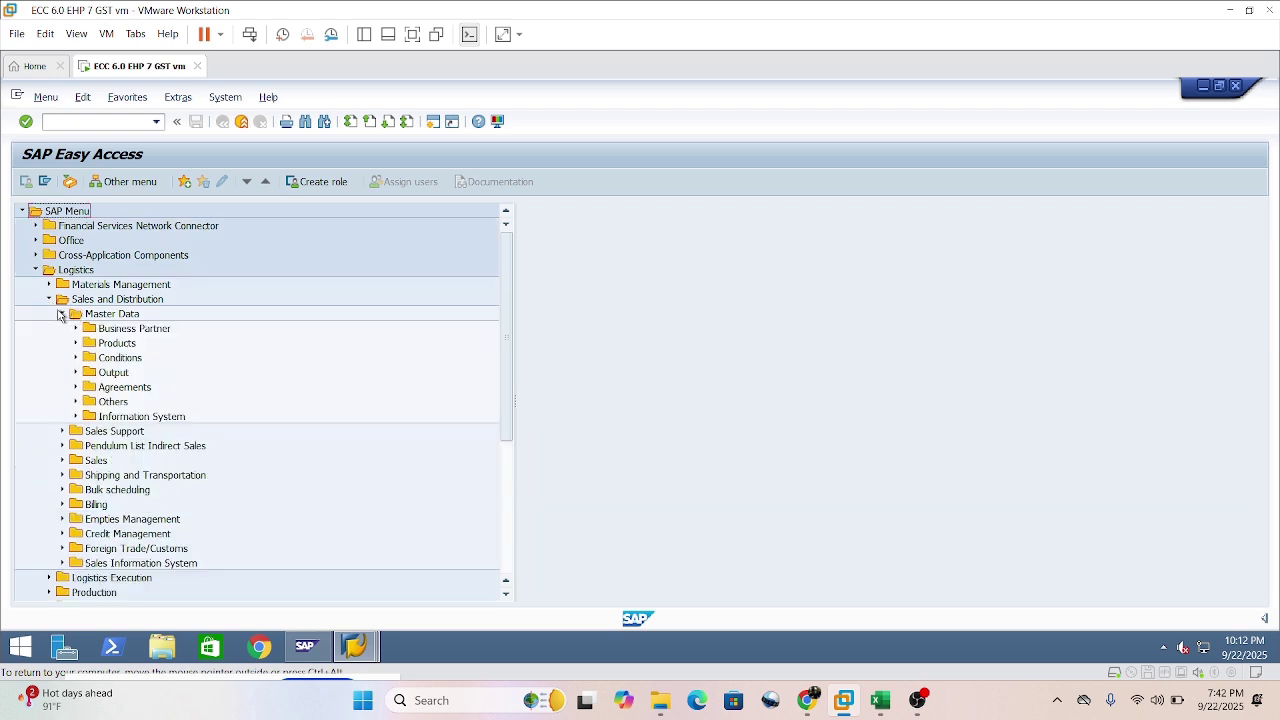
pyautogui.click(75, 357)
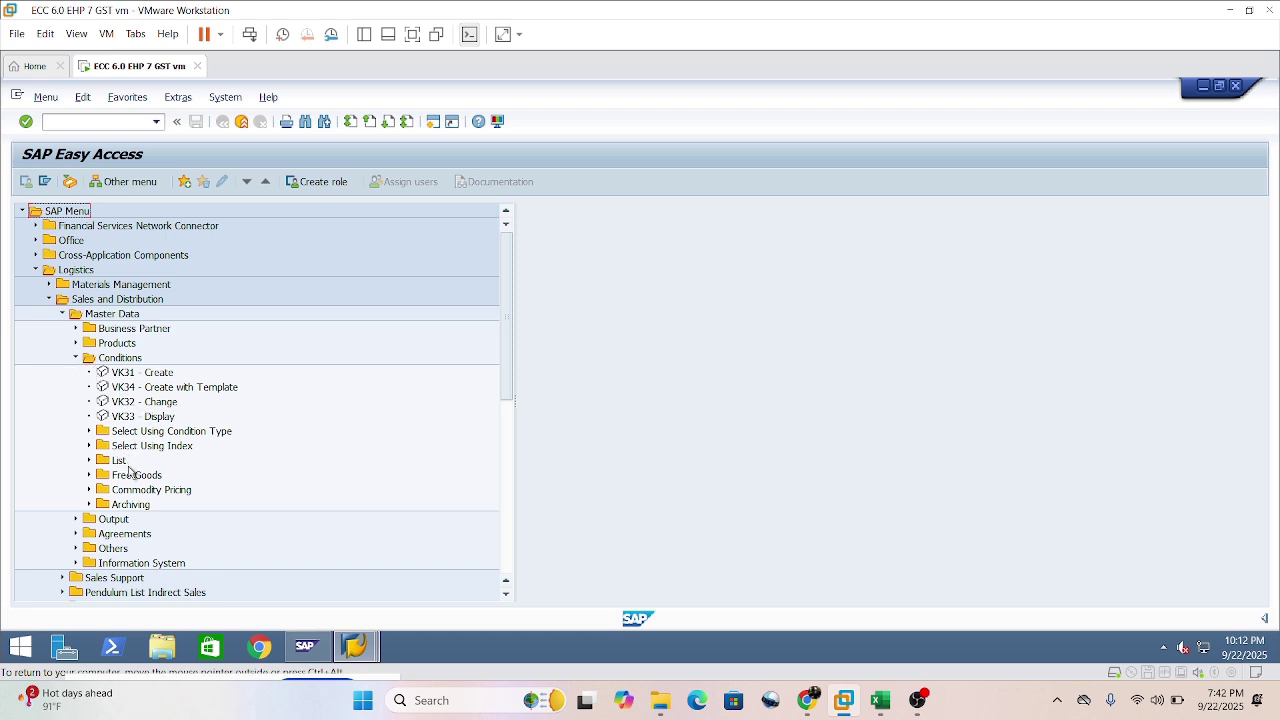
pyautogui.click(89, 431)
pyautogui.click(130, 446)
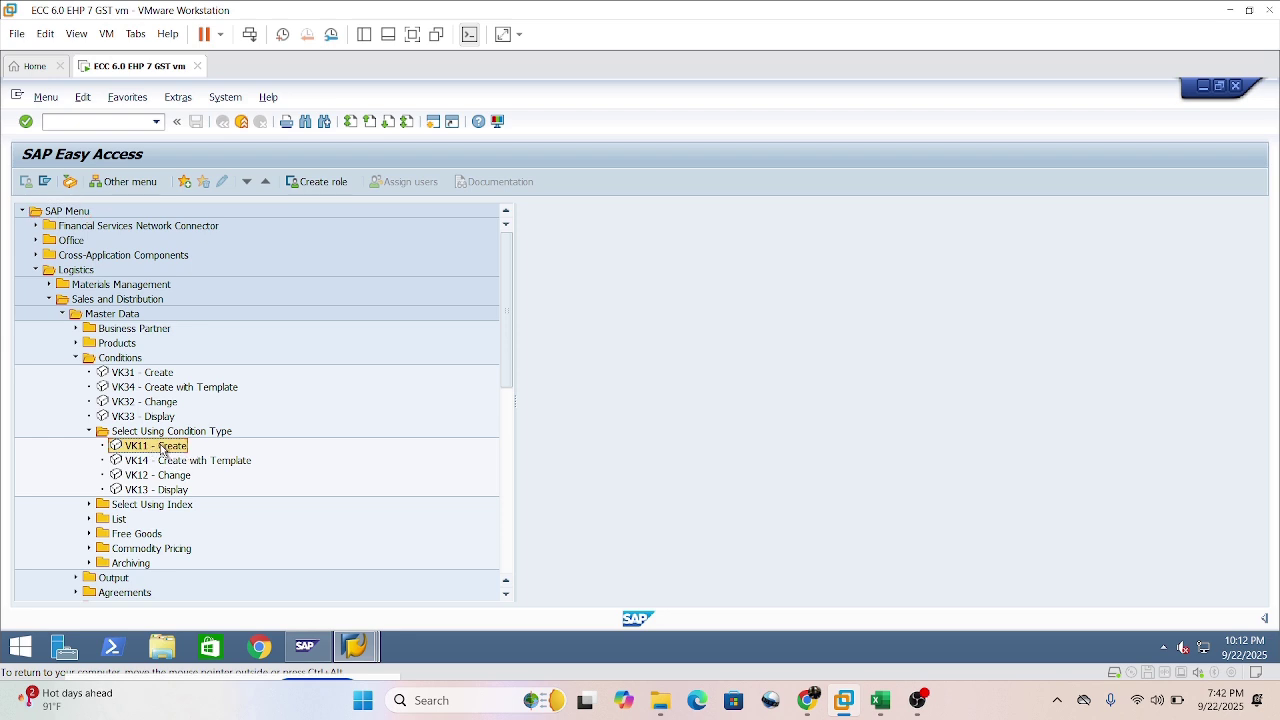
pyautogui.doubleClick(162, 448)
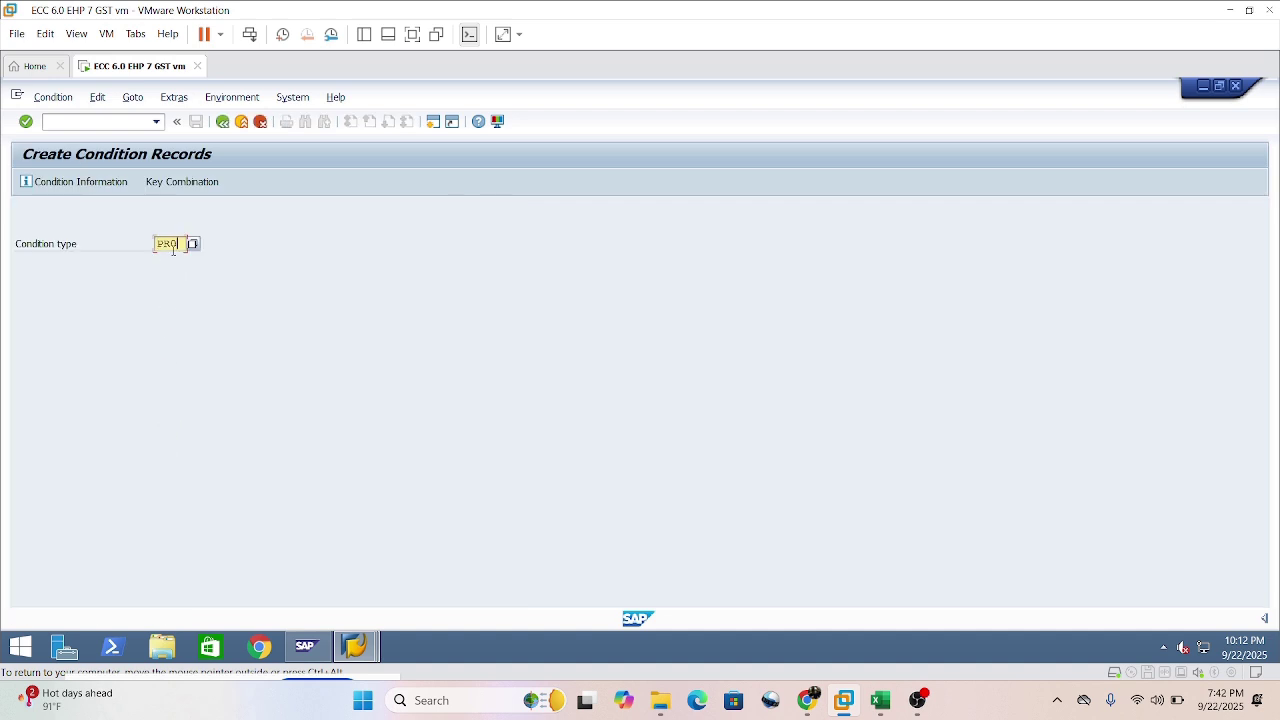
# - Switch back to Excel and highlight the note linking pricing procedures to condition type PR00 and the sales revenue credit line
pyautogui.click(882, 707)
pyautogui.click(594, 428)
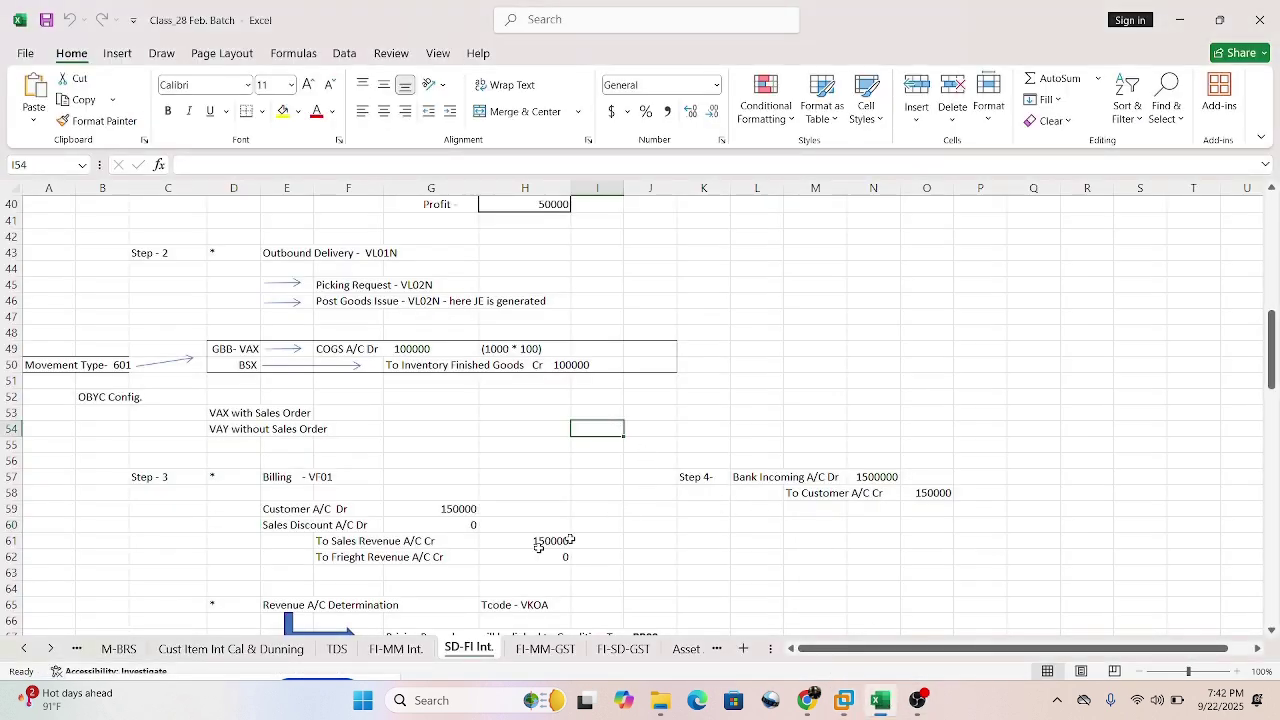
pyautogui.scroll(-3, 424, 513)
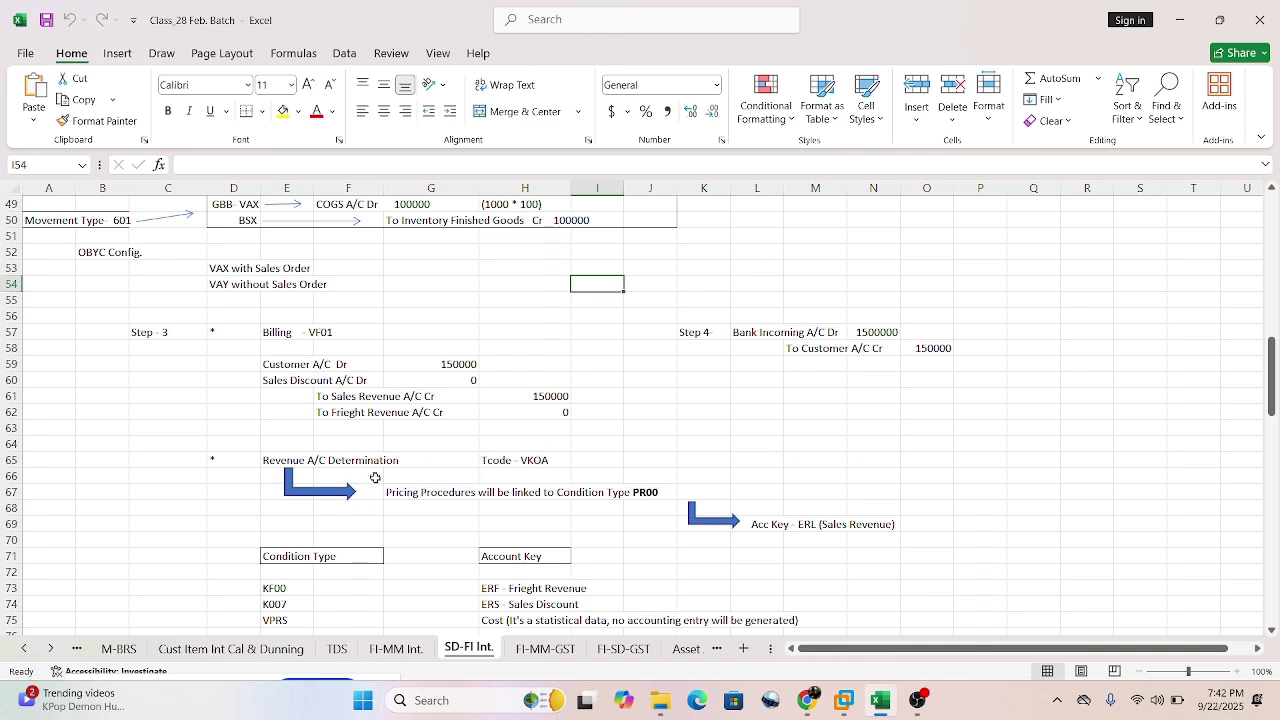
pyautogui.moveTo(397, 481); pyautogui.dragTo(650, 490)
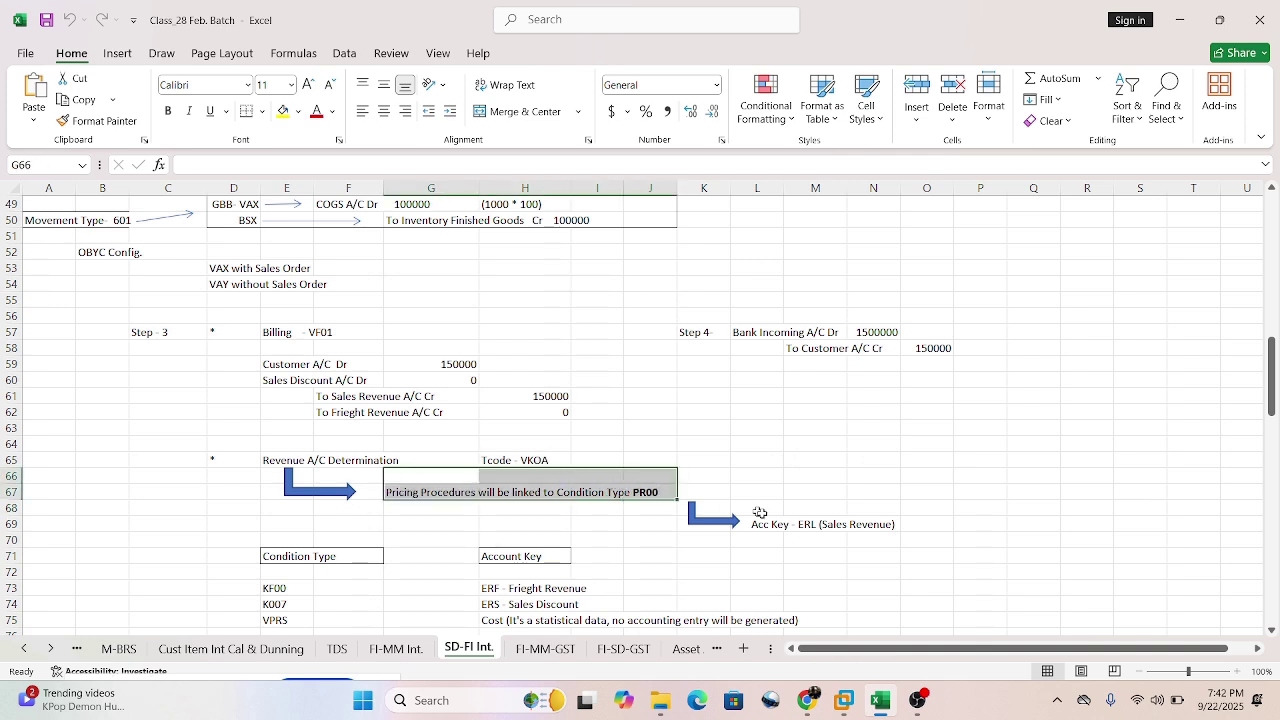
pyautogui.click(790, 478)
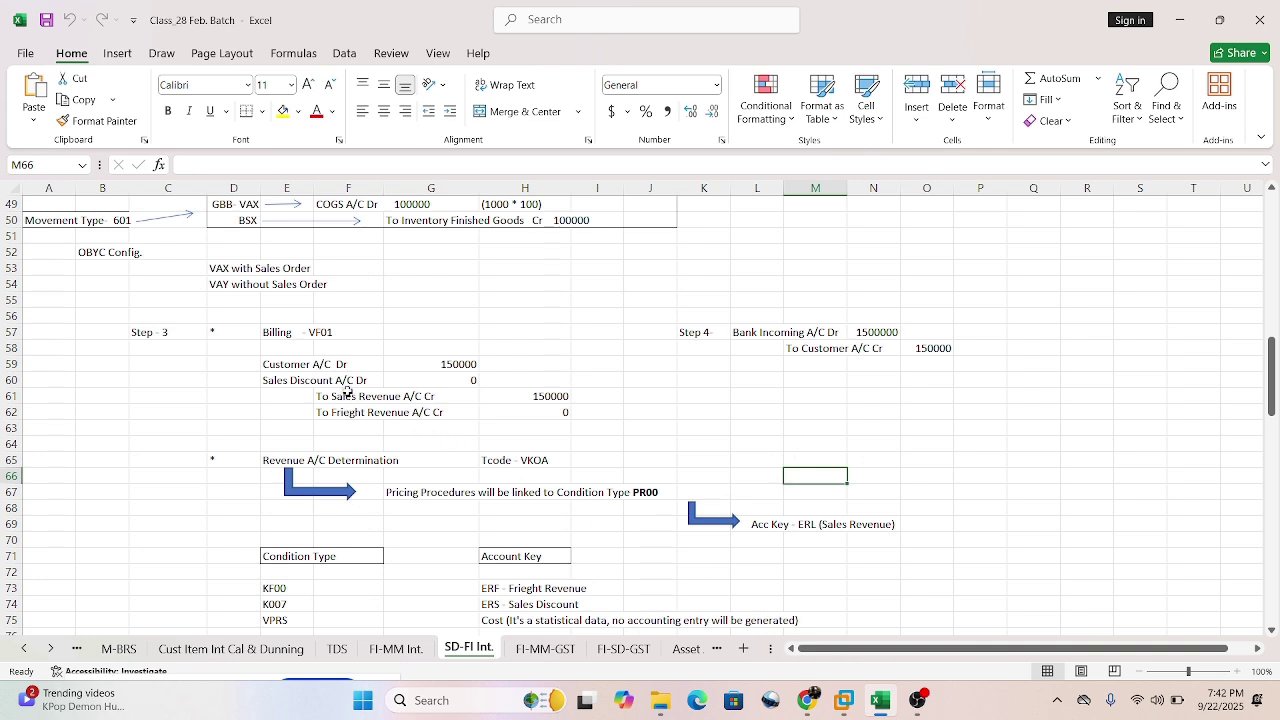
pyautogui.moveTo(324, 394); pyautogui.dragTo(501, 394)
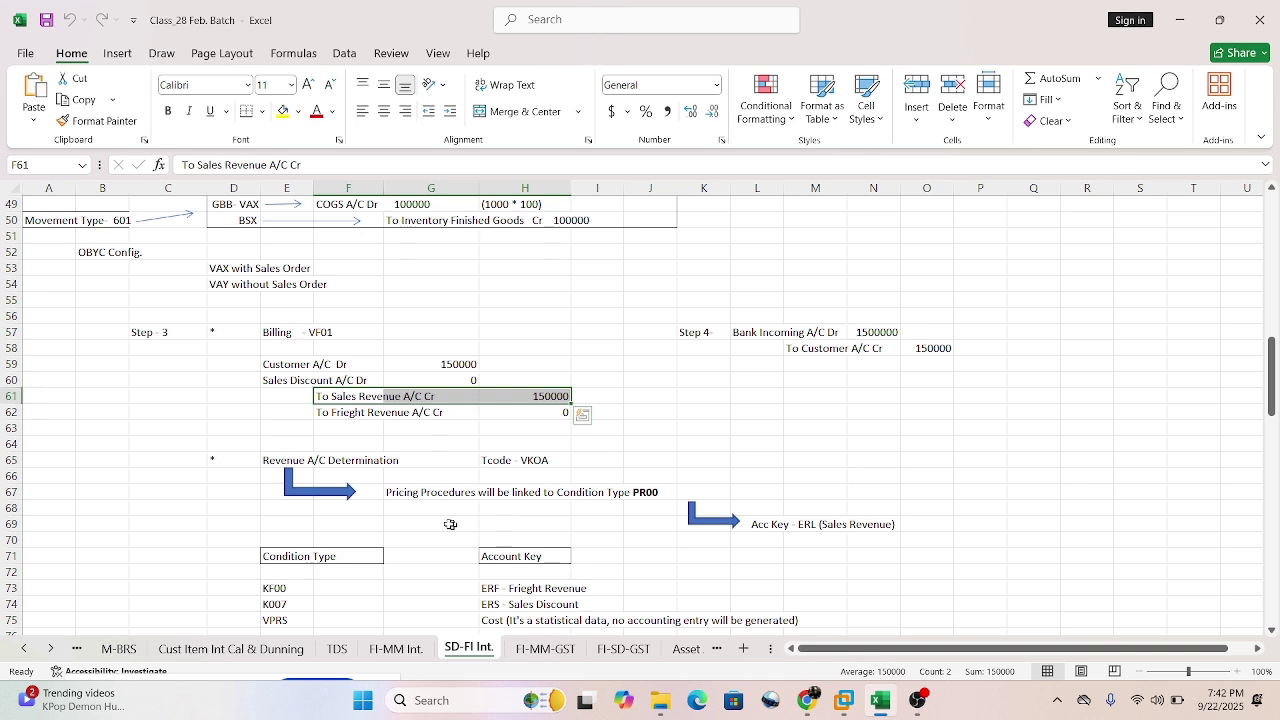
# - Highlight the cells beneath the PR00 pricing procedure note, followed by the sales revenue credit line in the billing entry
pyautogui.click(412, 508)
pyautogui.moveTo(412, 508); pyautogui.dragTo(638, 508)
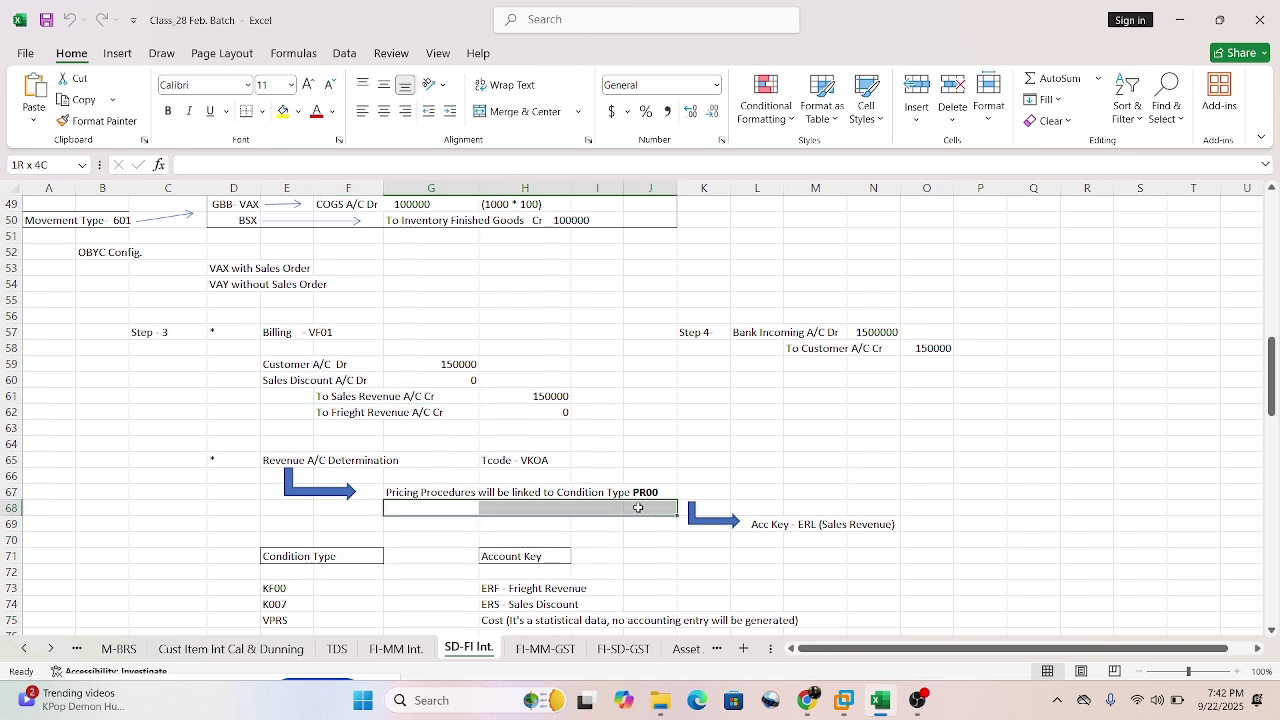
pyautogui.moveTo(330, 394); pyautogui.dragTo(545, 398)
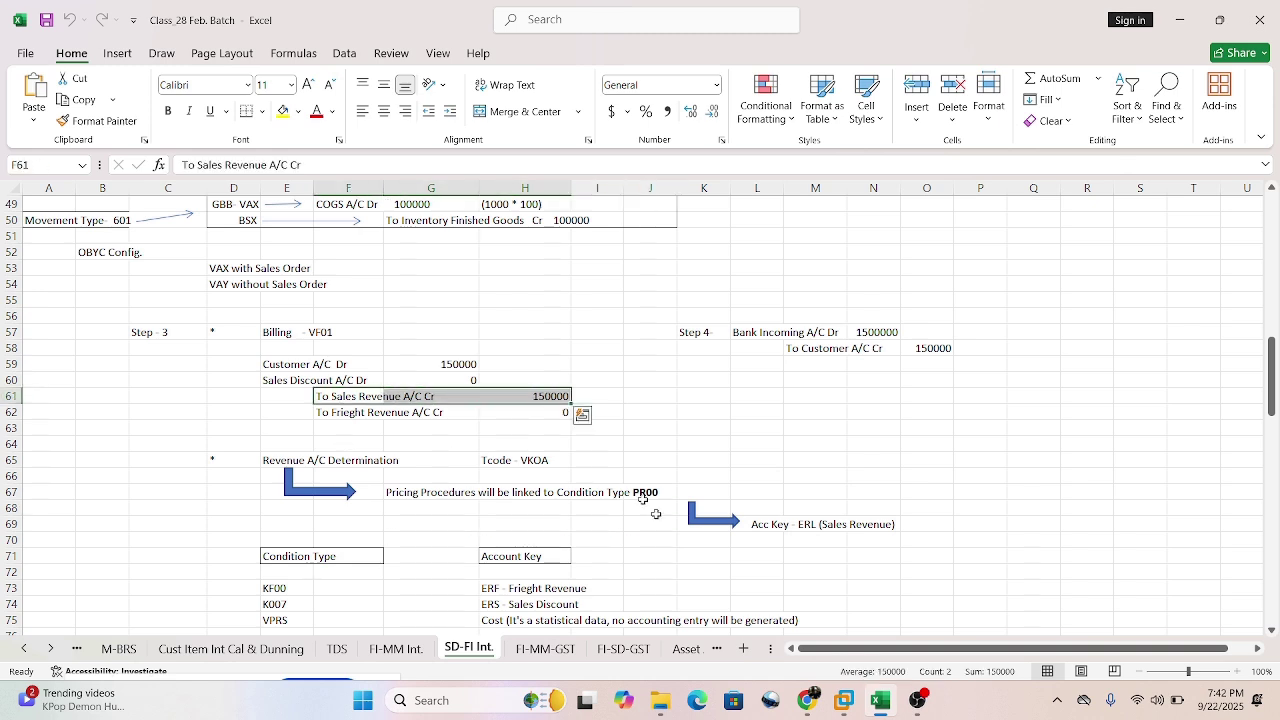
# - Switch to SAP in VMware Workstation and start a PR00 condition record using the Customer/material with release status key combination
pyautogui.click(844, 700)
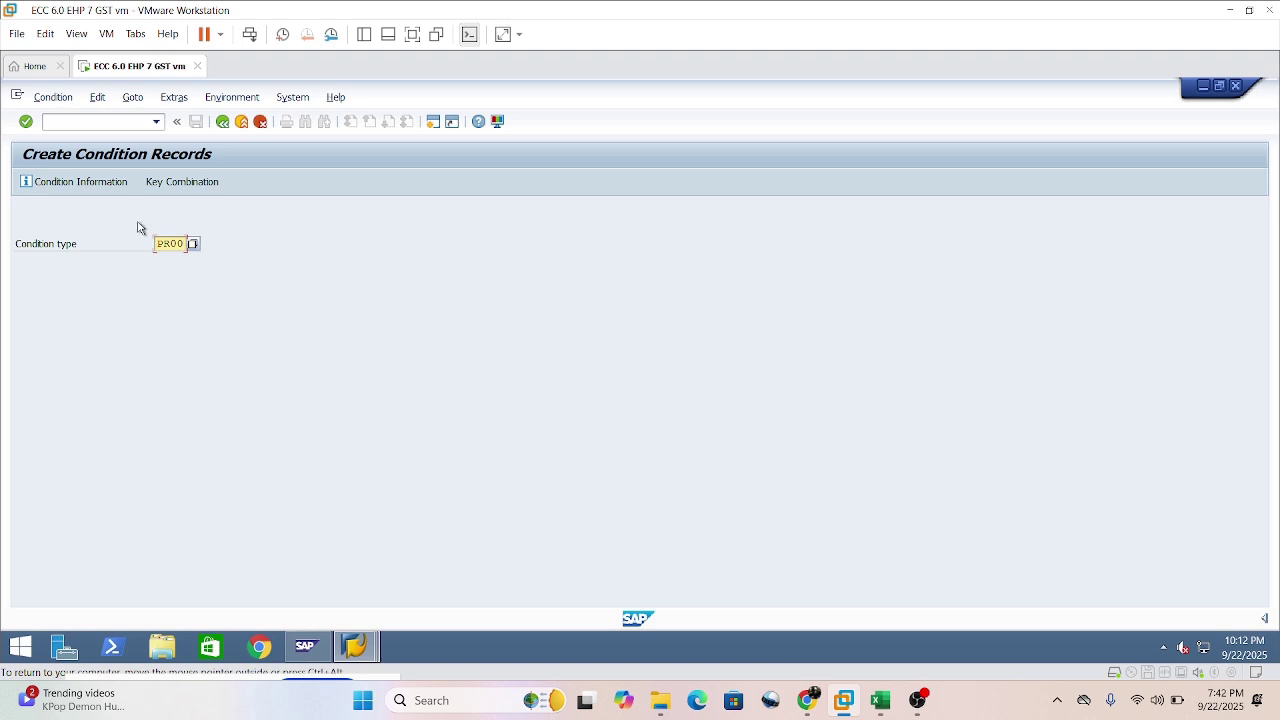
pyautogui.press('Return')
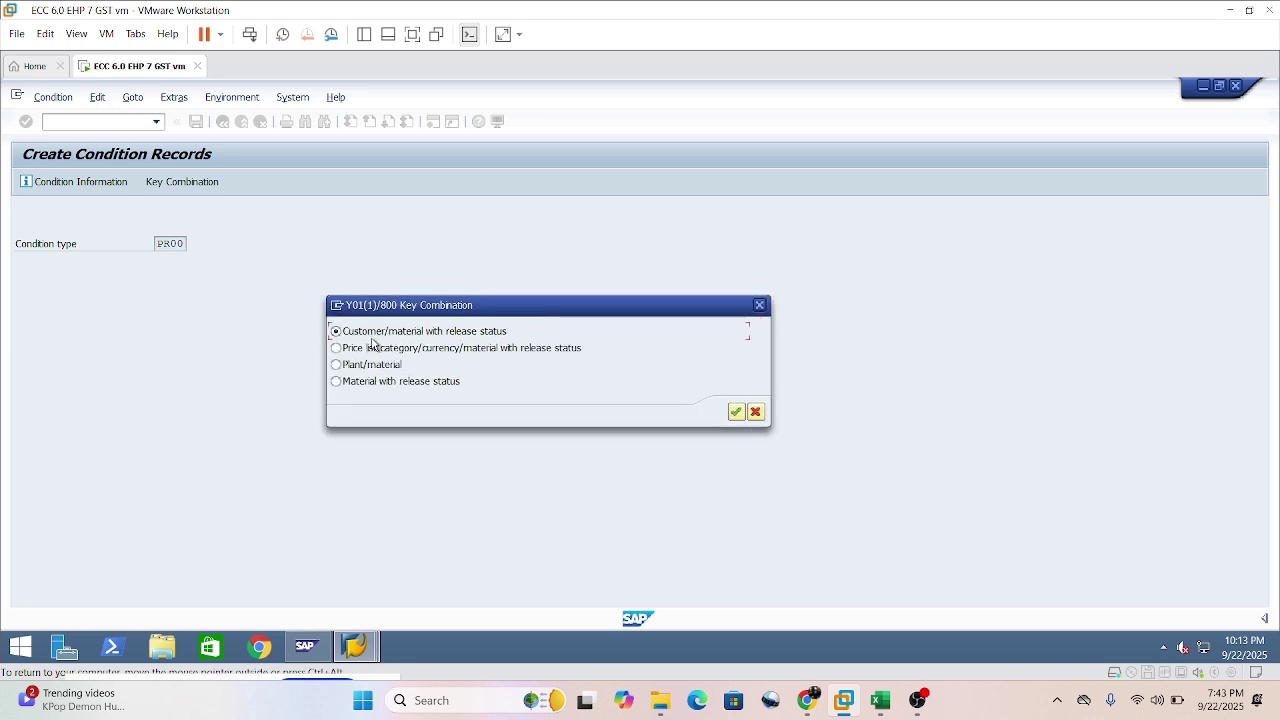
pyautogui.click(737, 413)
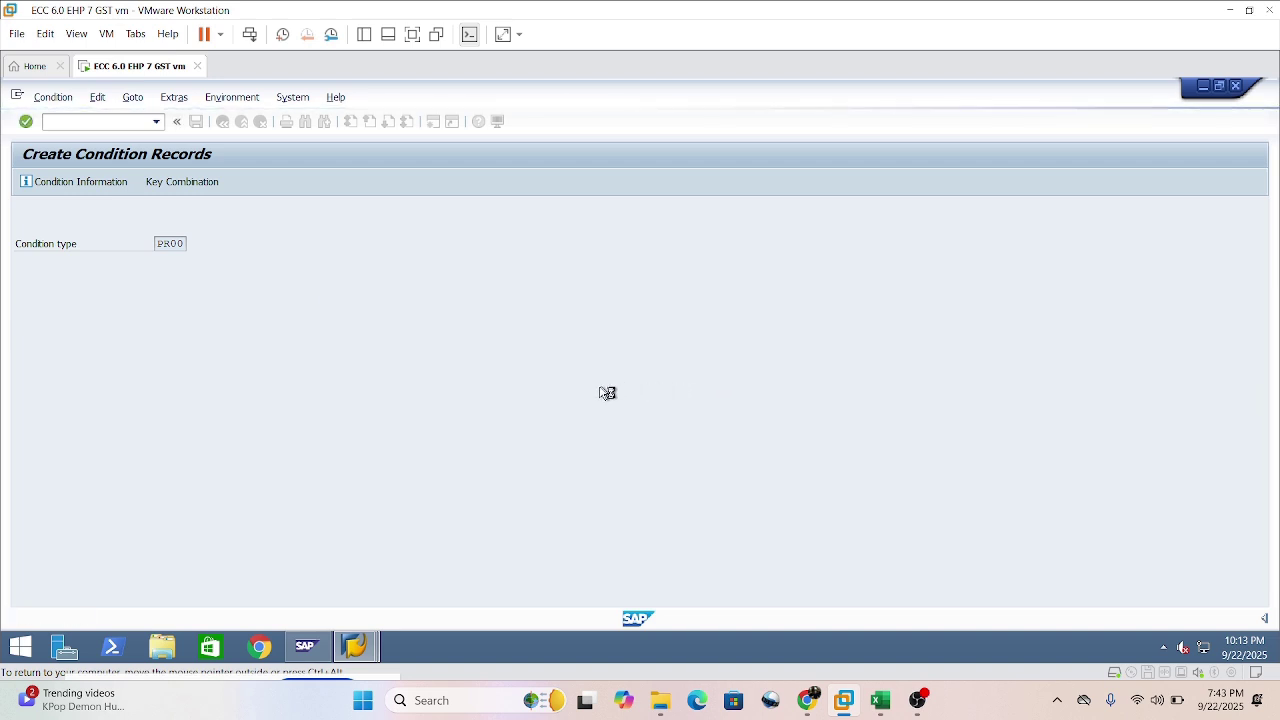
# - Check the sales organization, distribution channel and customer entries in the header of the price condition
pyautogui.click(105, 309)
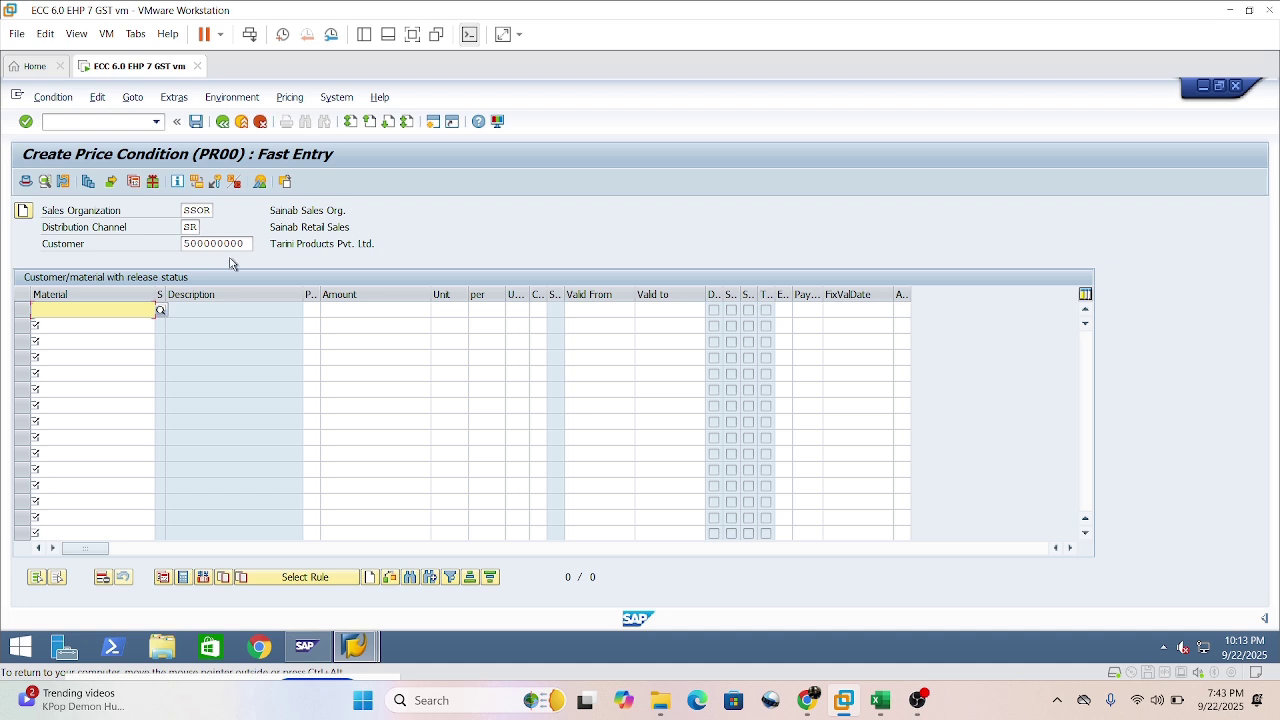
pyautogui.hotkey('shift', 'Tab')
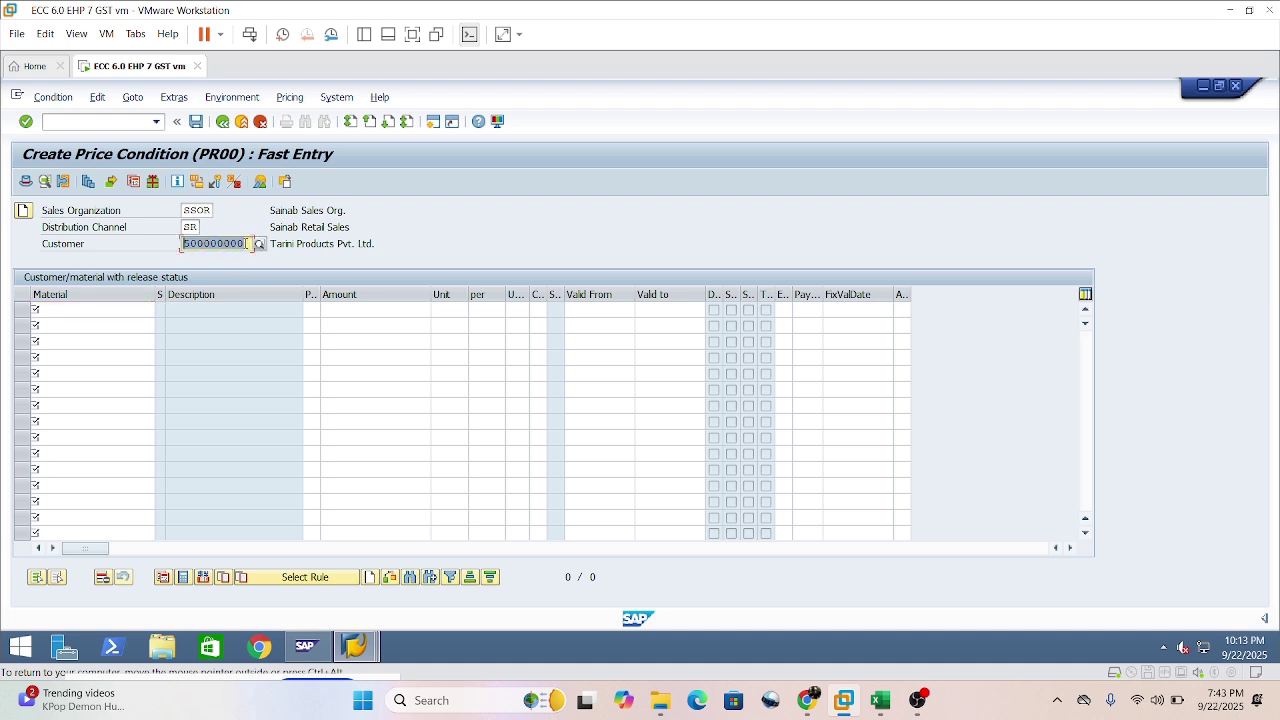
pyautogui.click(249, 244)
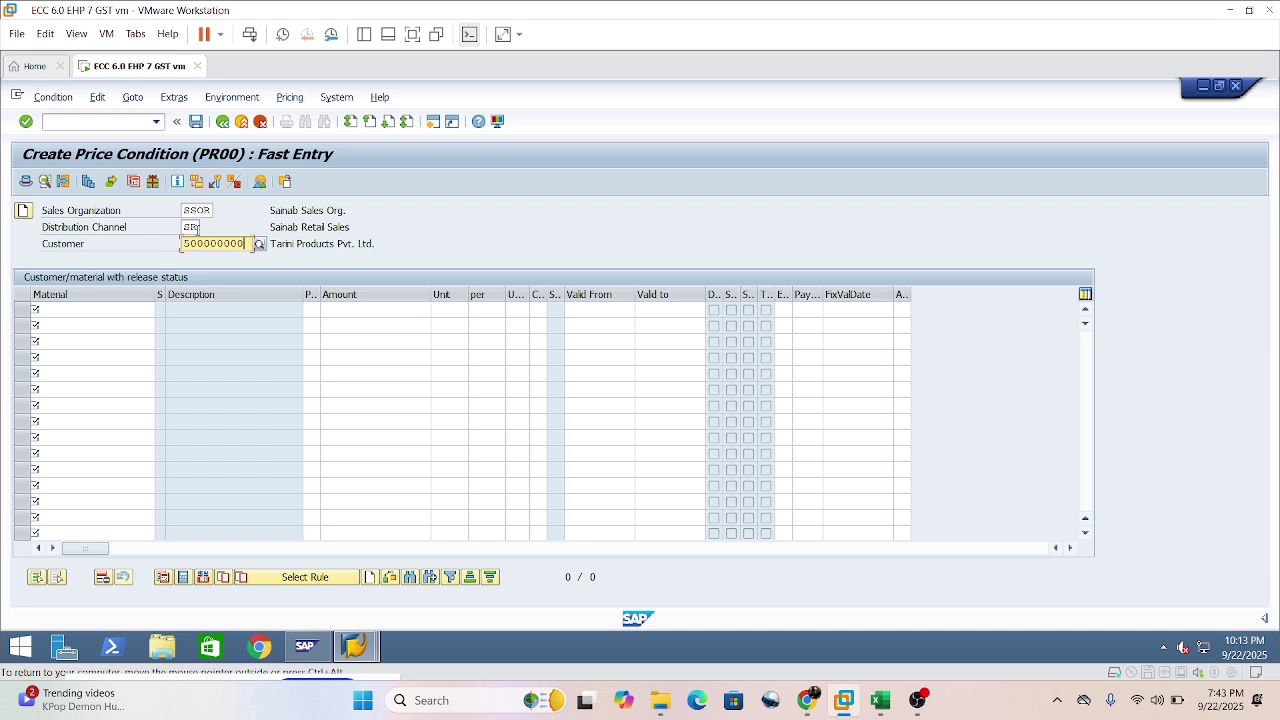
pyautogui.moveTo(184, 210); pyautogui.dragTo(212, 210)
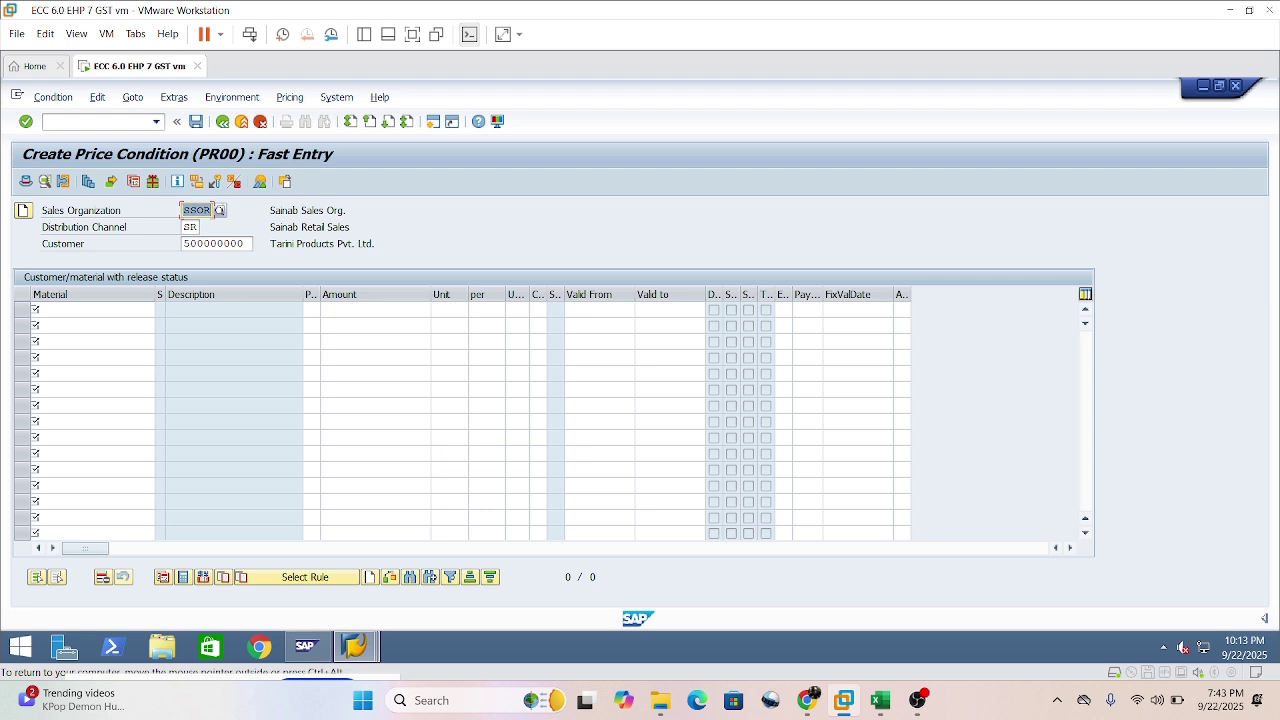
pyautogui.doubleClick(186, 228)
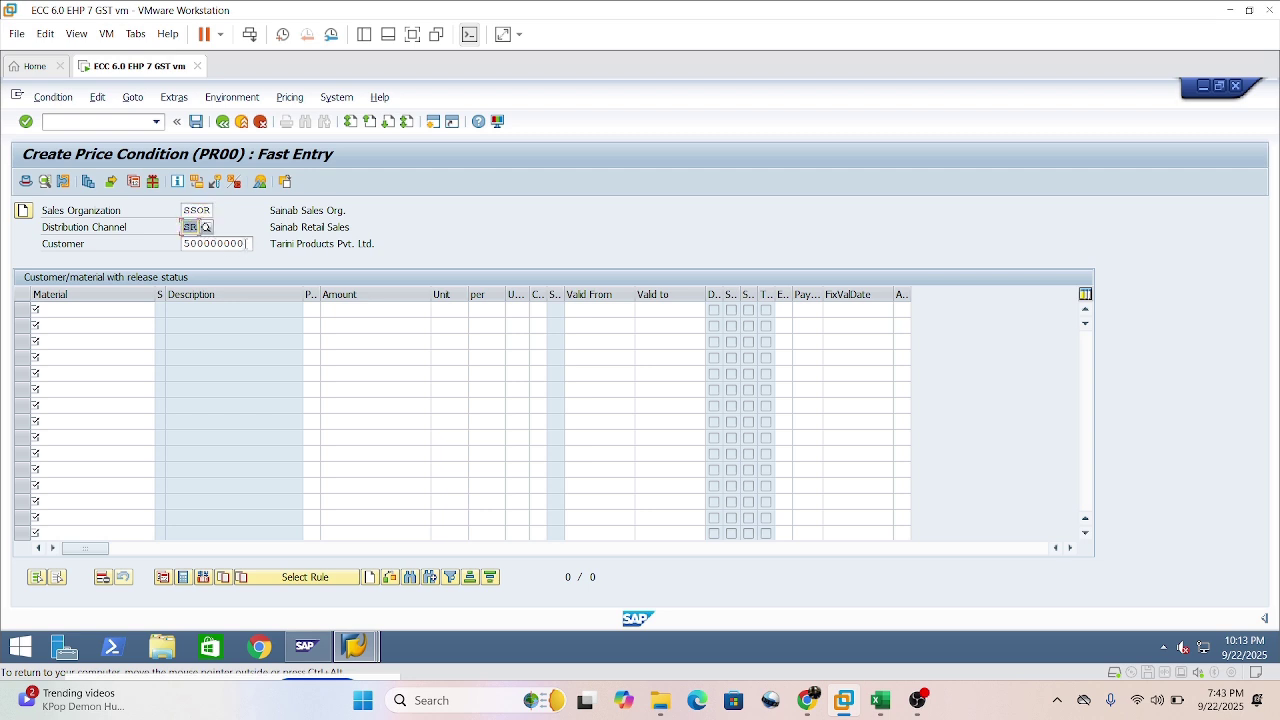
pyautogui.click(244, 243)
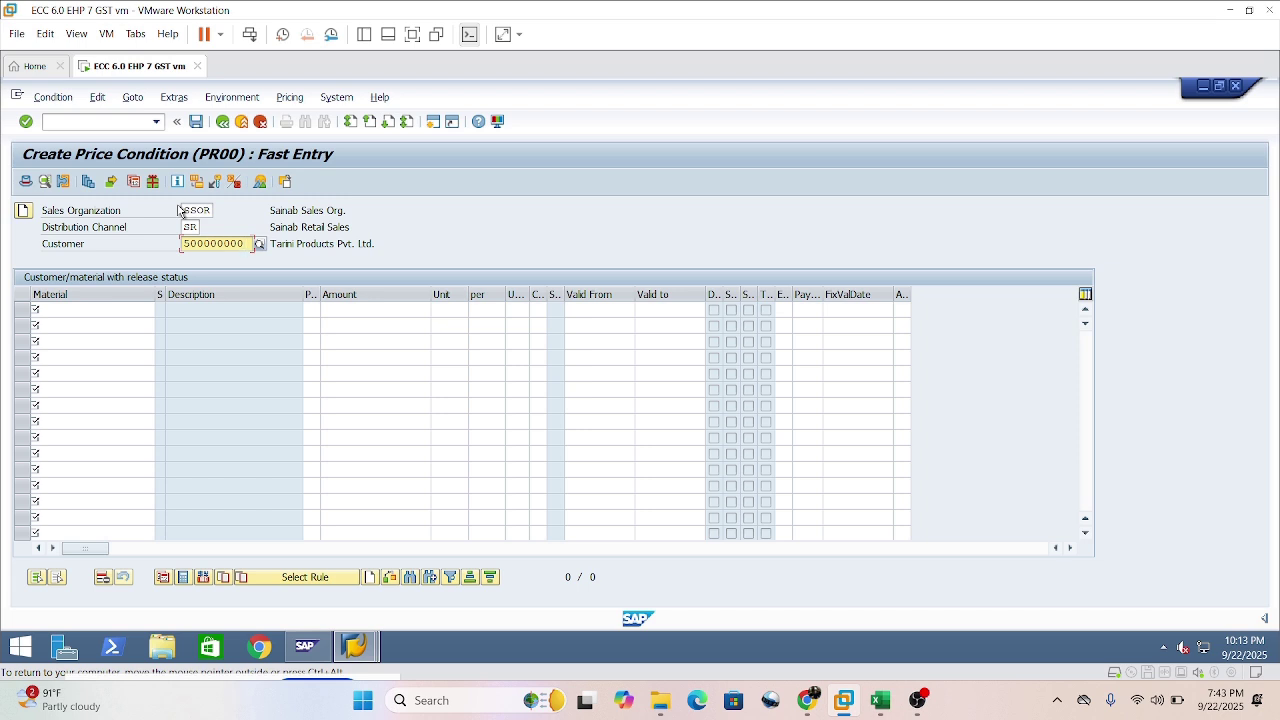
# - Enter material Sfg001 in the first row of the price condition with an amount of 350 INR
pyautogui.click(75, 311)
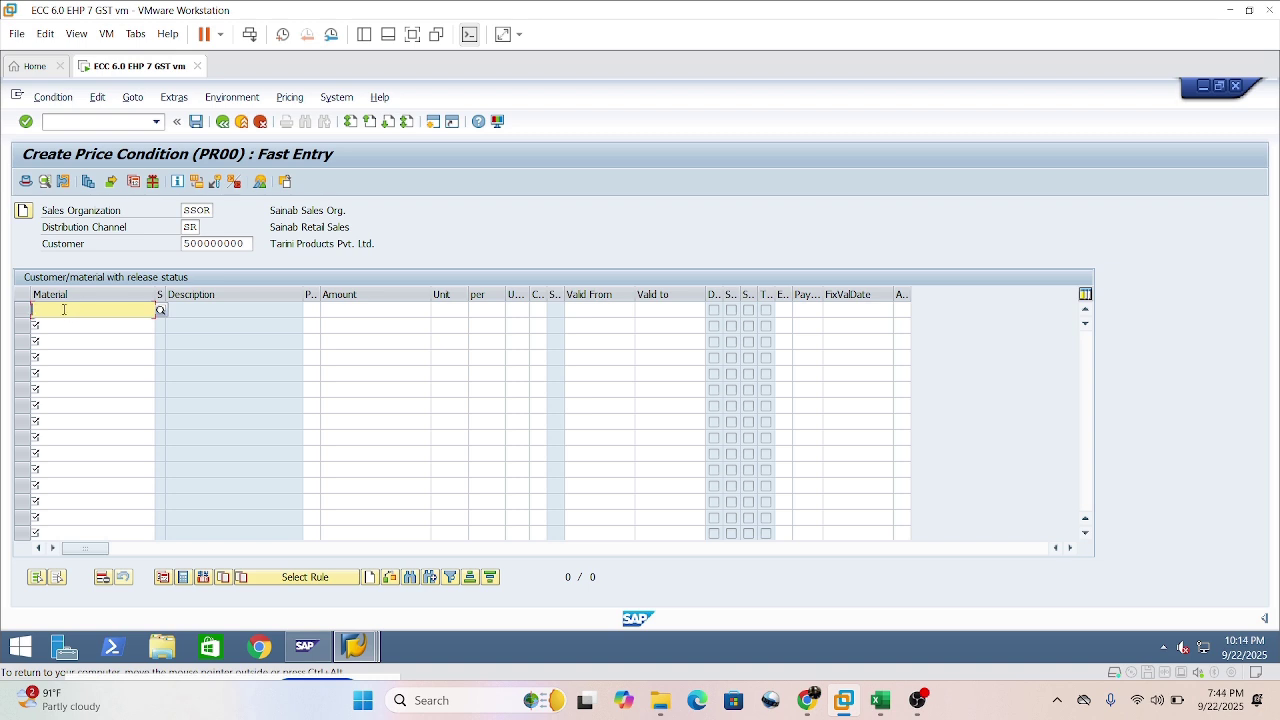
pyautogui.write('S')
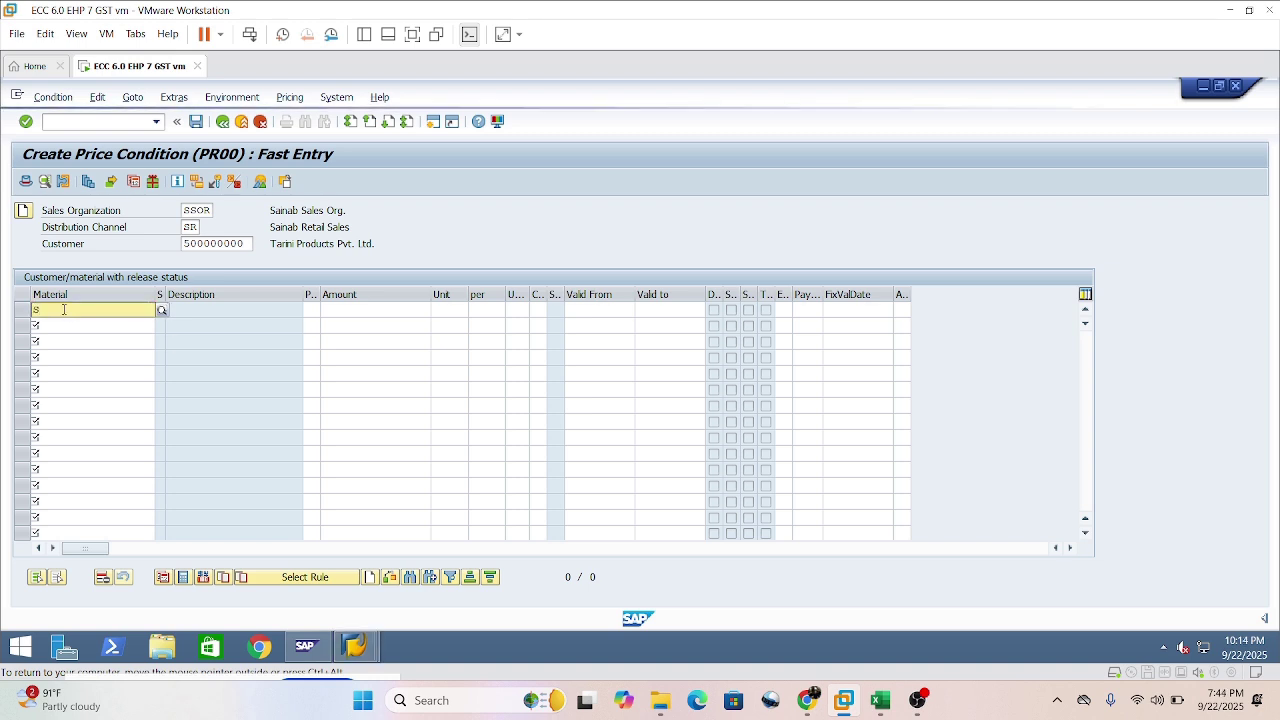
pyautogui.write('FG001')
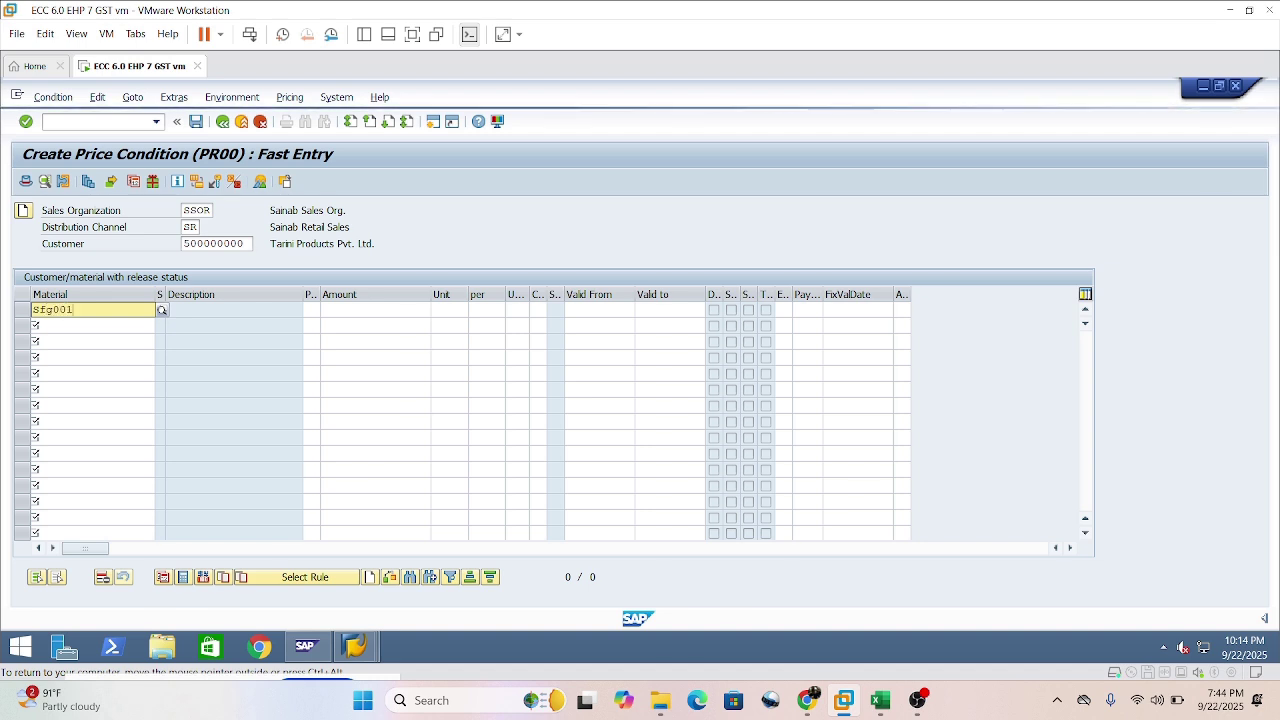
pyautogui.click(58, 352)
pyautogui.click(385, 310)
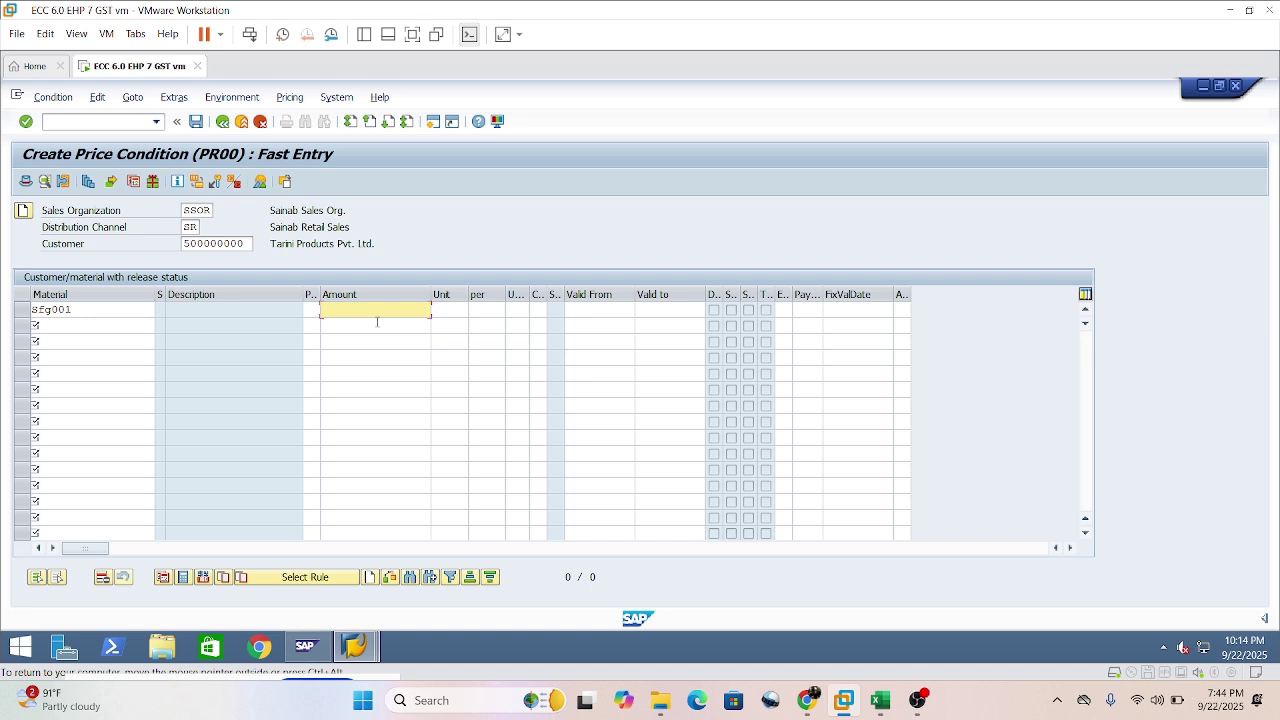
pyautogui.write('350')
pyautogui.click(440, 313)
pyautogui.write('INR')
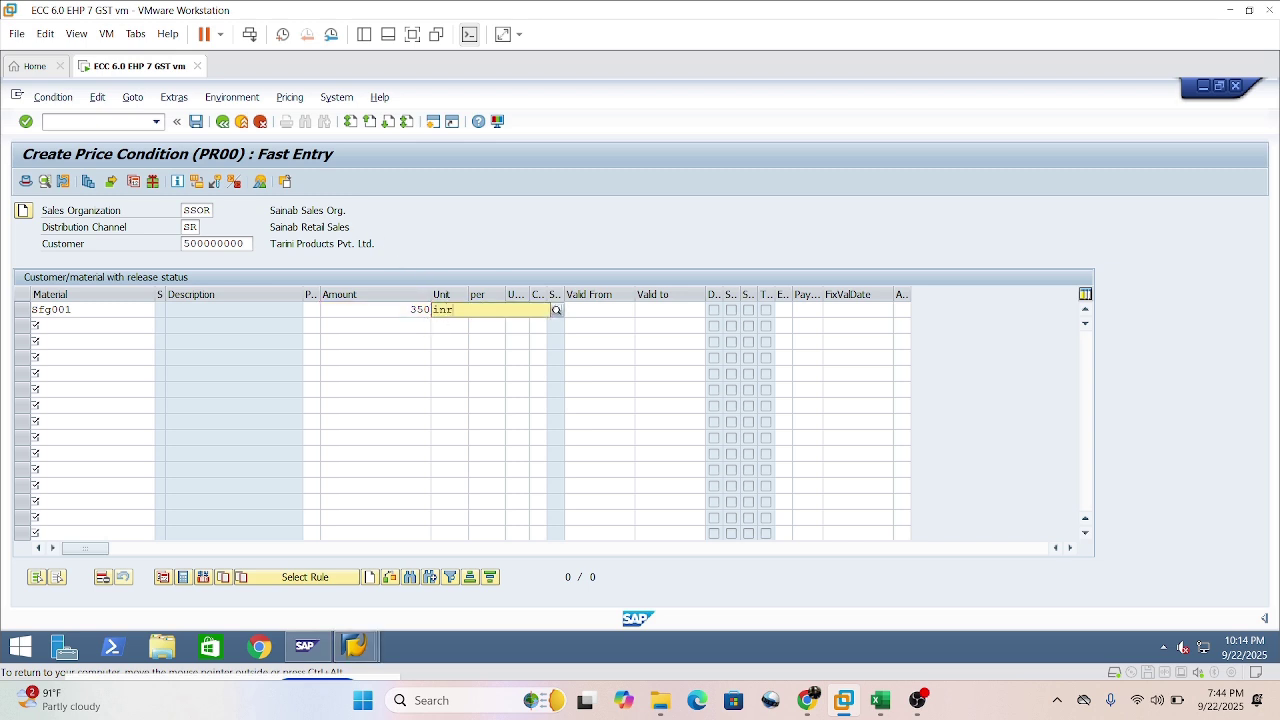
pyautogui.click(470, 341)
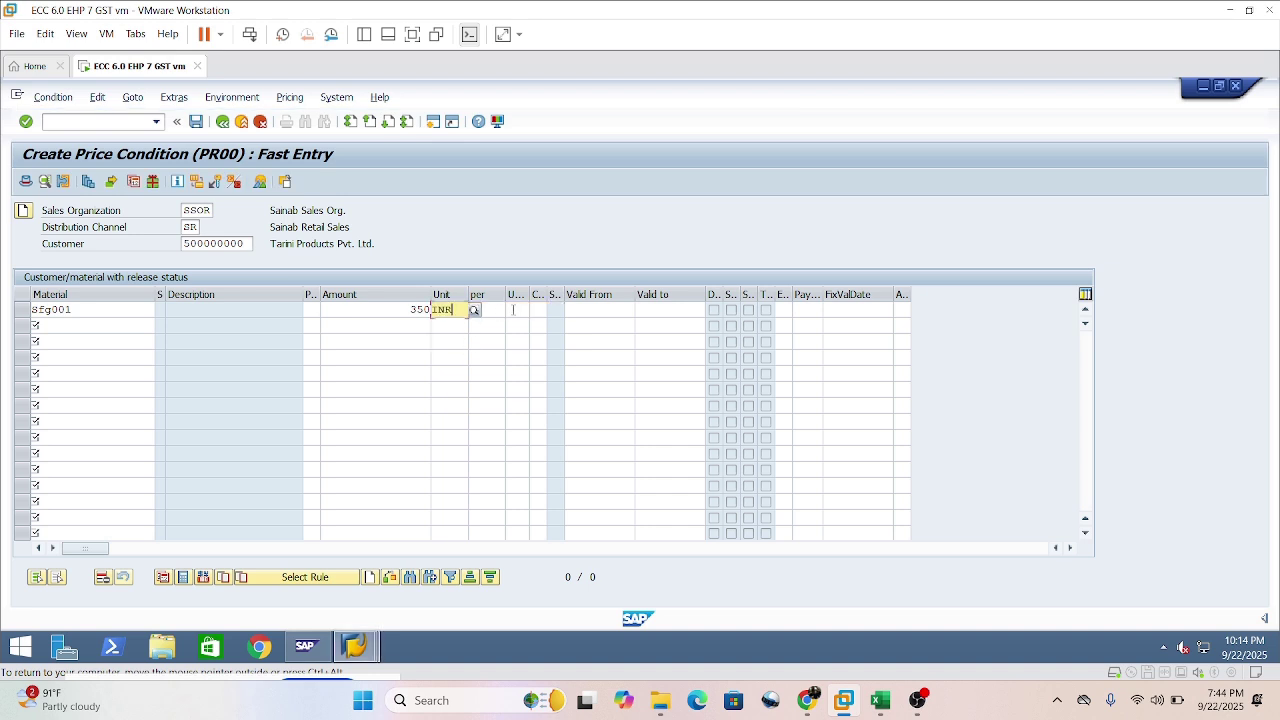
# - Set the pricing quantity of the Sfg001 price condition to 1 and its unit of measure to bag
pyautogui.click(513, 310)
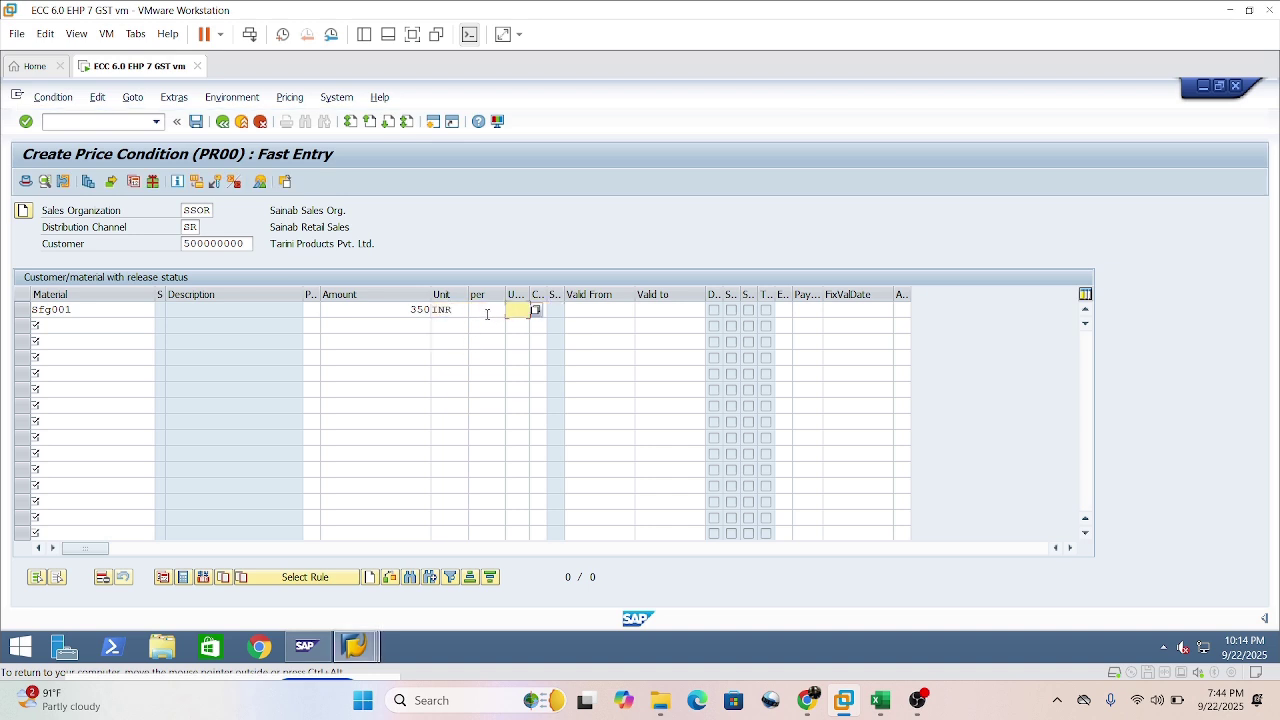
pyautogui.click(487, 313)
pyautogui.write('1')
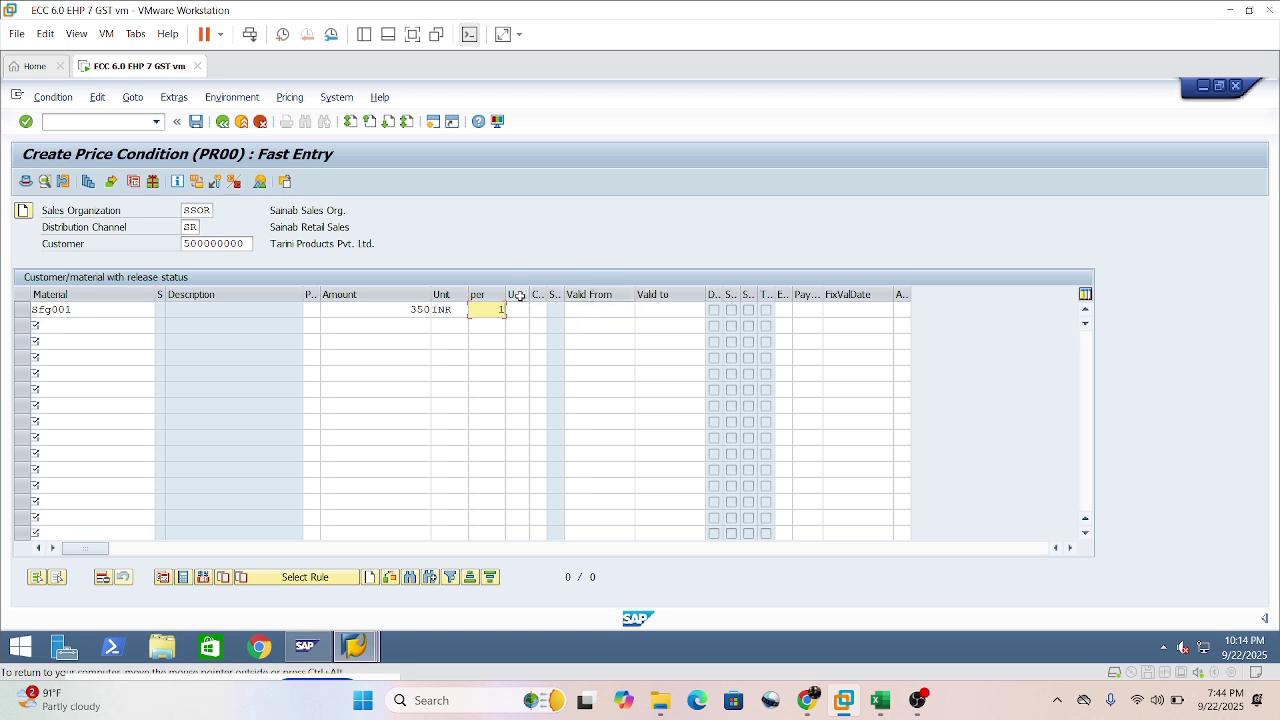
pyautogui.click(517, 310)
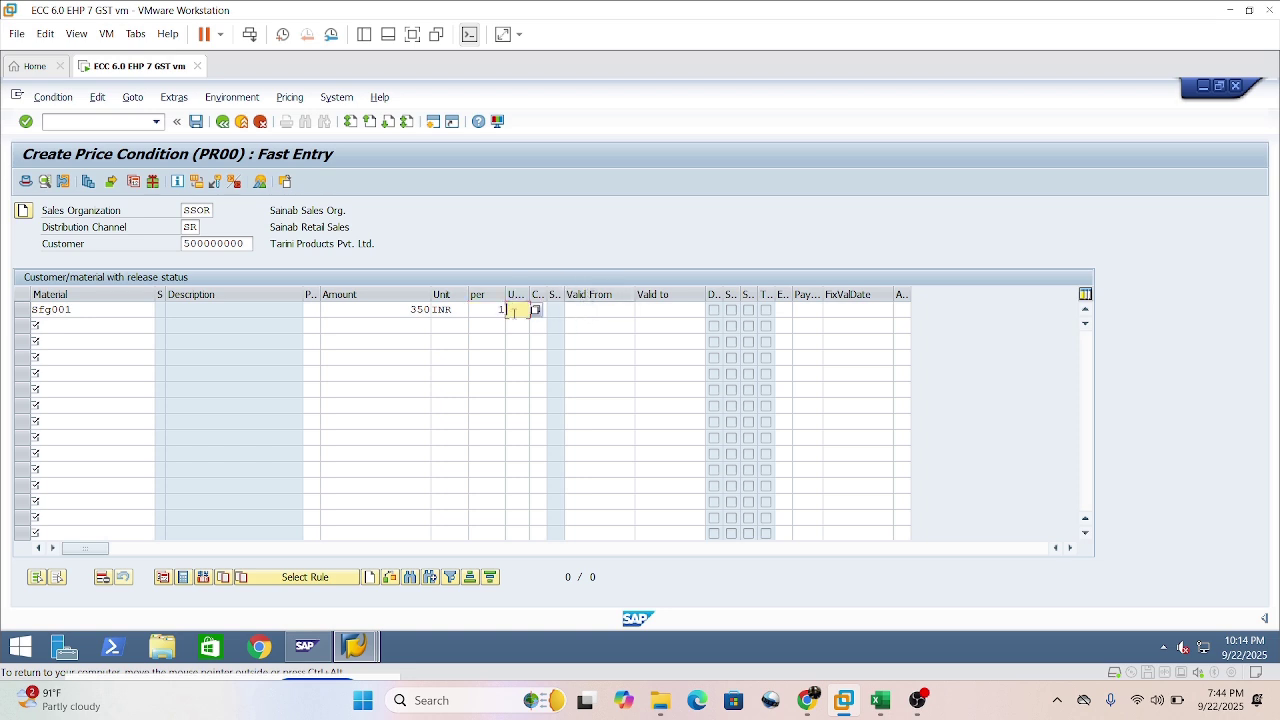
pyautogui.write('bag')
# - Set the valid-from date of the price condition to 01.07.2025 using the calendar
pyautogui.click(628, 312)
pyautogui.click(641, 312)
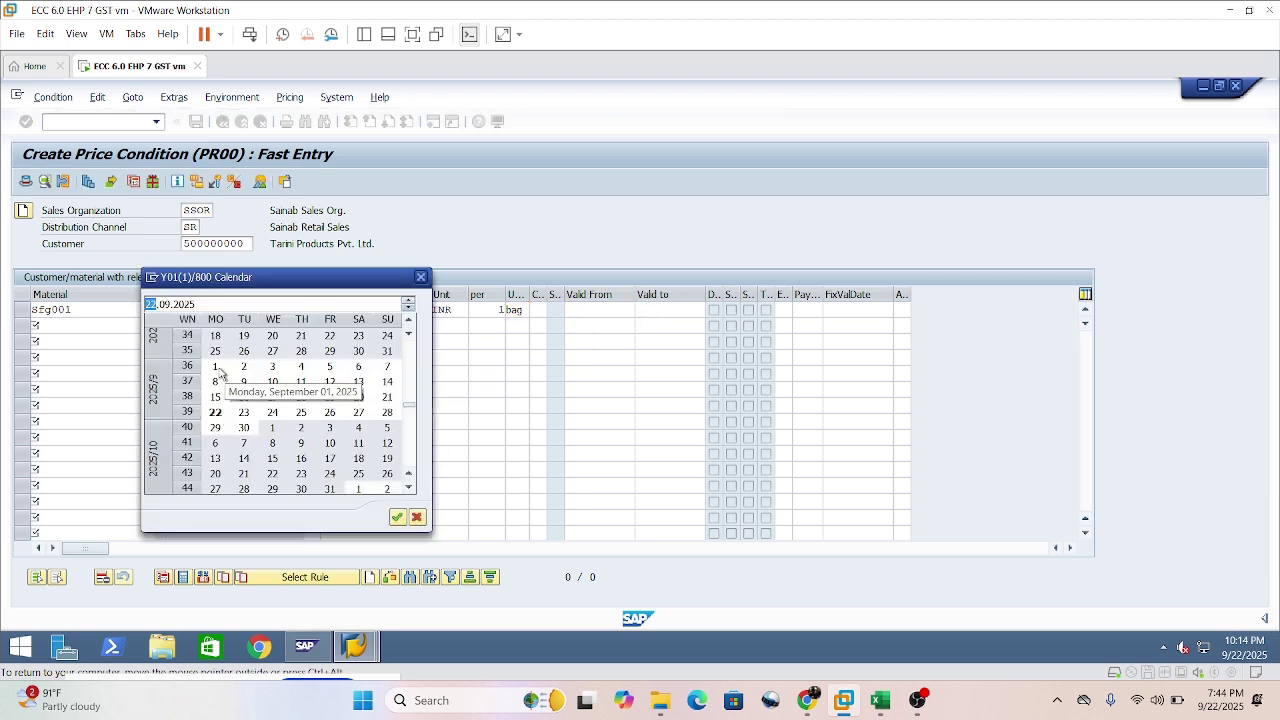
pyautogui.click(407, 325)
pyautogui.click(407, 325)
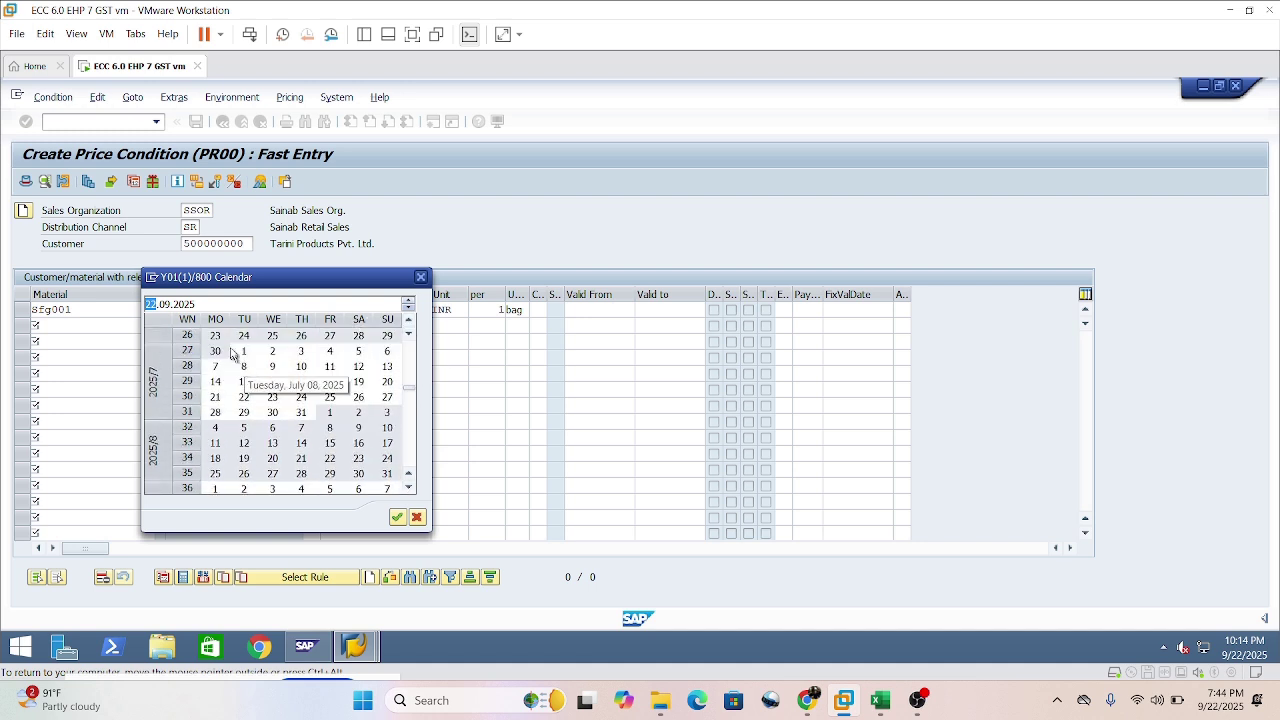
pyautogui.doubleClick(245, 351)
# - Copy the start date into the valid-to date, change it to 31.12.9999, and save the condition record
pyautogui.click(658, 315)
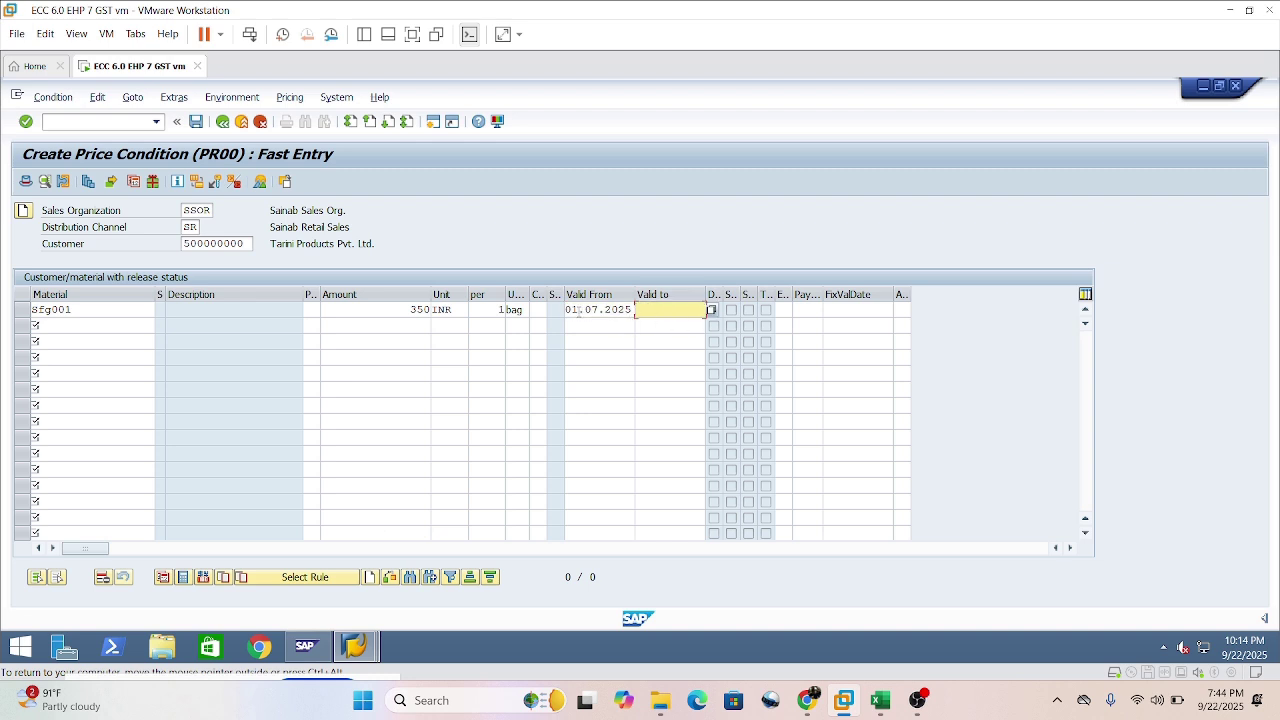
pyautogui.doubleClick(568, 310)
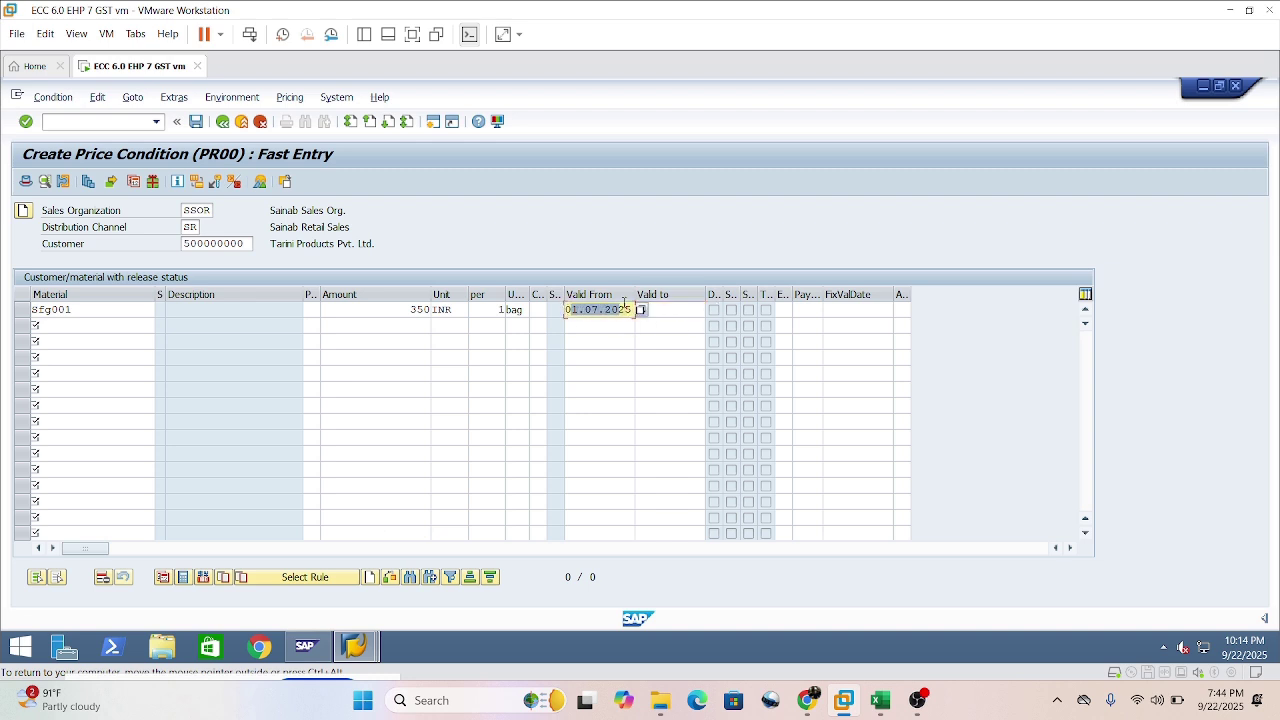
pyautogui.moveTo(568, 310); pyautogui.dragTo(634, 310)
pyautogui.hotkey('ctrl', 'c')
pyautogui.click(633, 310)
pyautogui.click(664, 311)
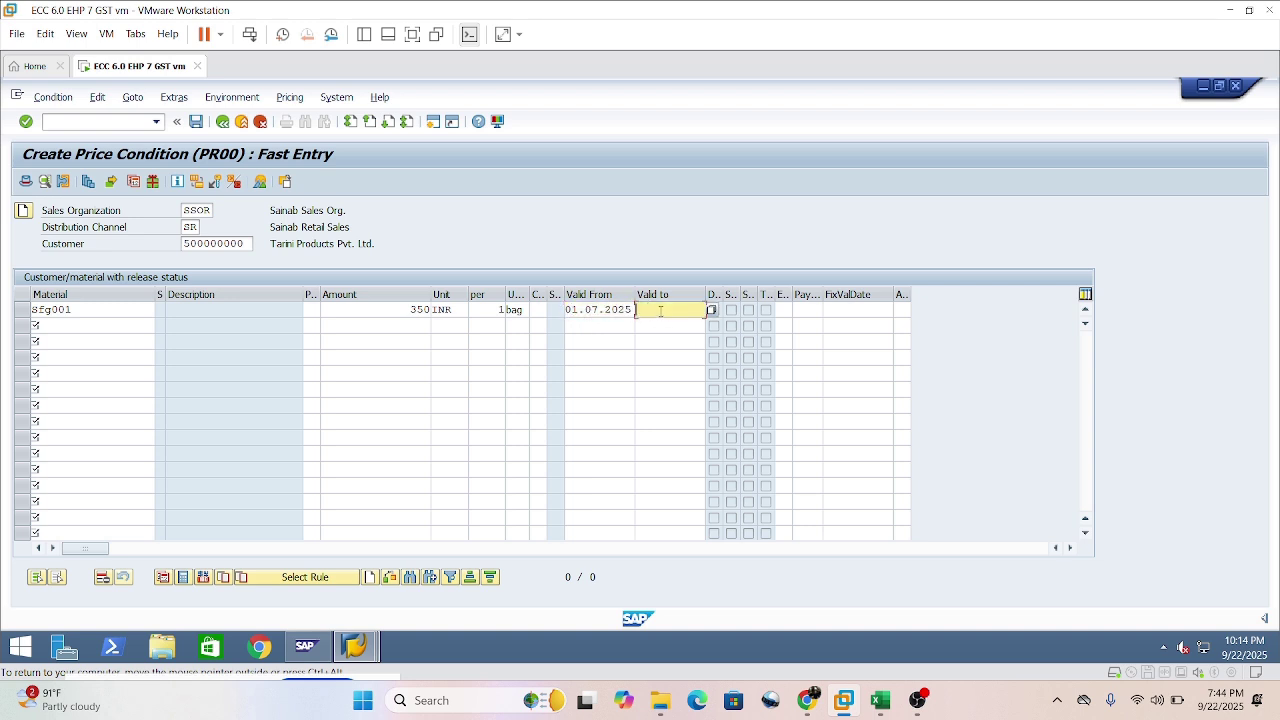
pyautogui.hotkey('ctrl', 'v')
pyautogui.press('Delete')
pyautogui.write('3')
pyautogui.press('Right')
pyautogui.press('Right')
pyautogui.press('Delete')
pyautogui.press('Delete')
pyautogui.write('12')
pyautogui.press('Delete')
pyautogui.press('Delete')
pyautogui.press('Delete')
pyautogui.press('Delete')
pyautogui.write('99999')
pyautogui.press('Return')
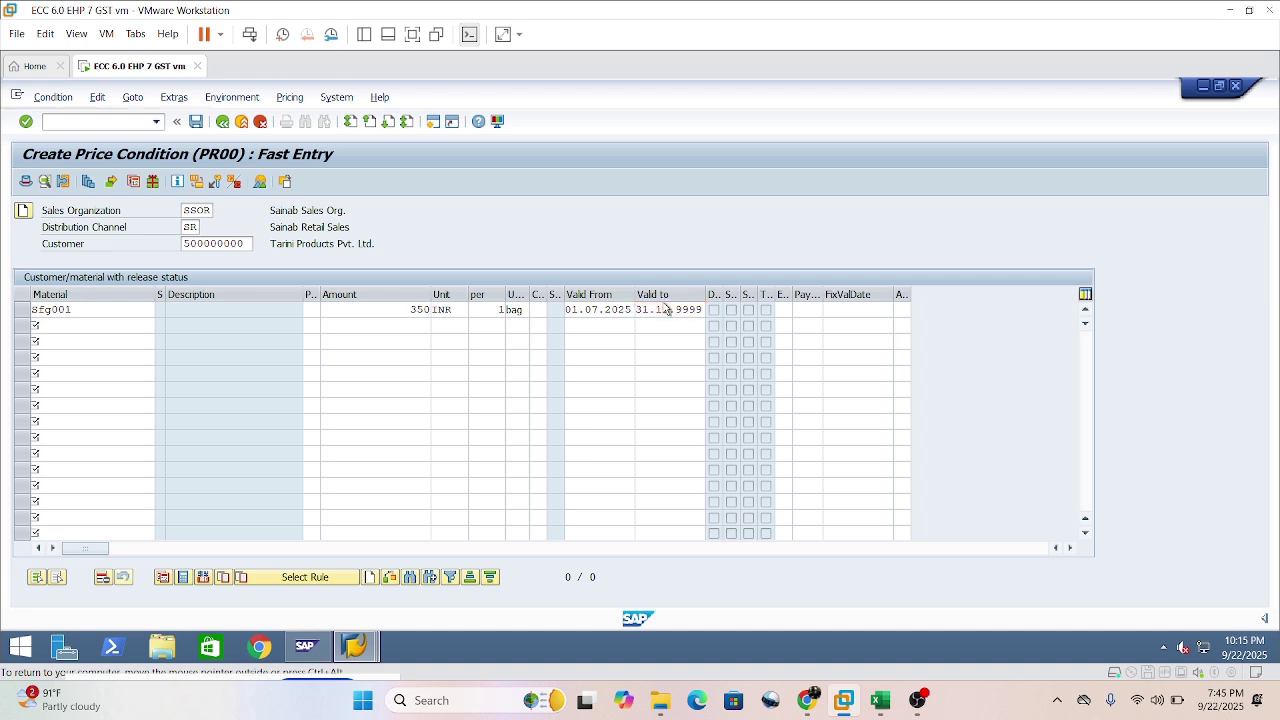
pyautogui.click(84, 325)
pyautogui.click(199, 120)
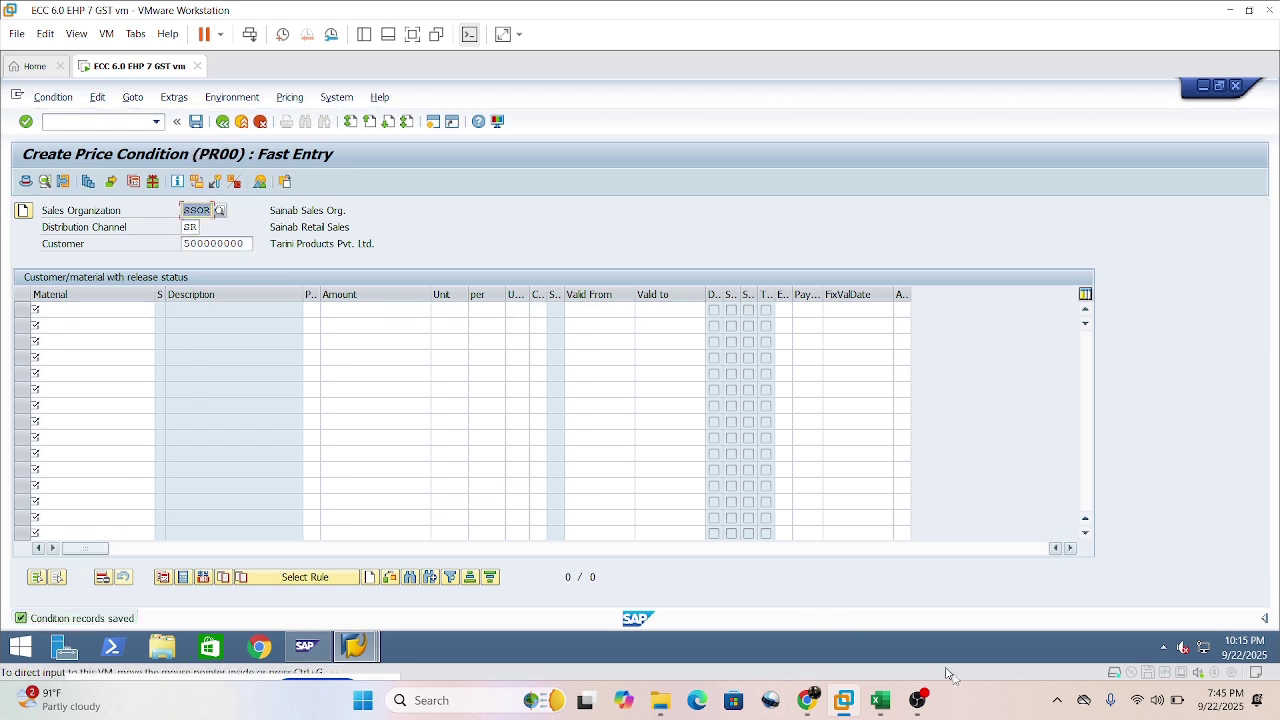
# - Switch to the Excel notes and highlight the sales revenue credit line of the Step 3 billing entry
pyautogui.click(880, 700)
pyautogui.click(689, 455)
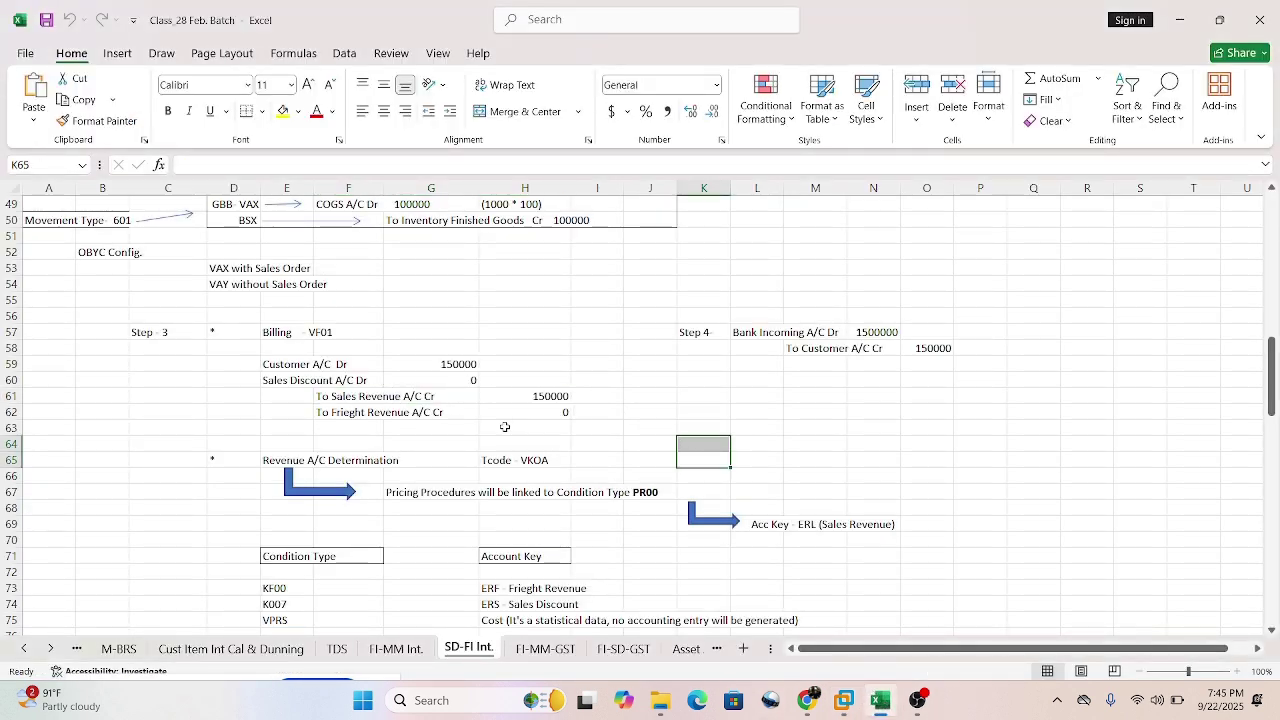
pyautogui.moveTo(320, 398); pyautogui.dragTo(548, 392)
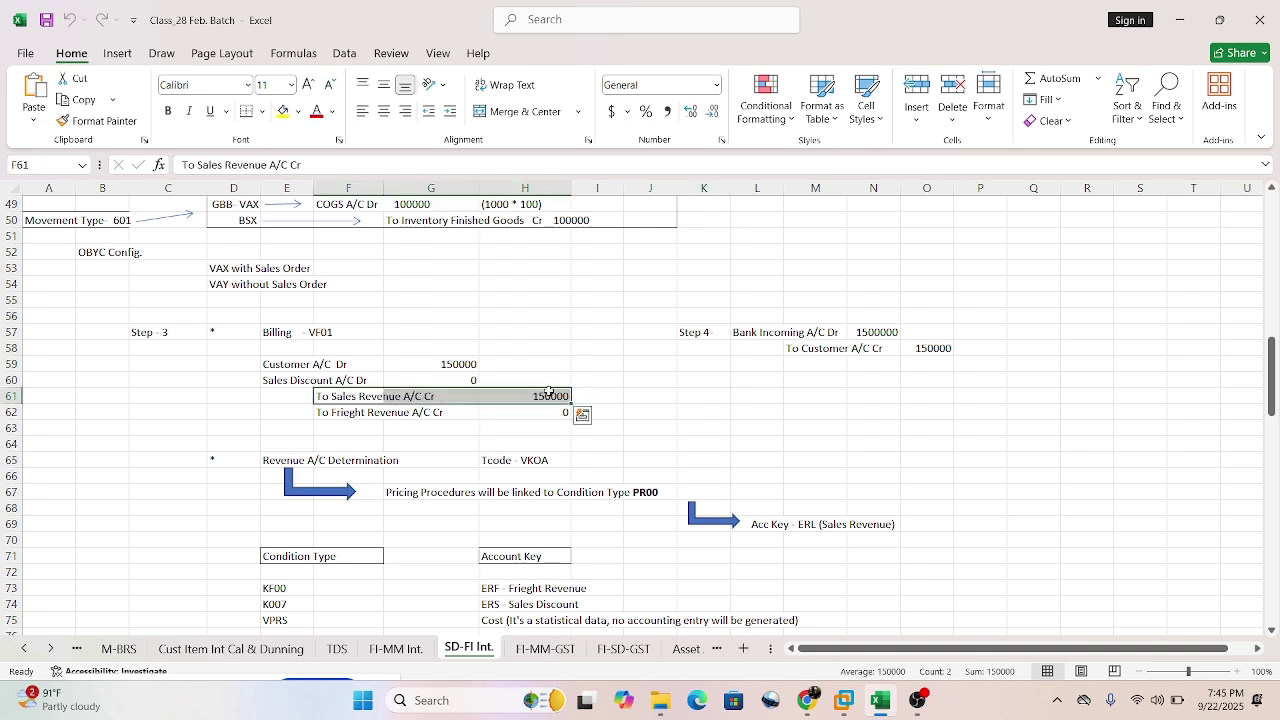
# - Examine the SD-FI notes from the outbound delivery and billing steps down to the freight revenue condition formula
pyautogui.scroll(1, 600, 420)
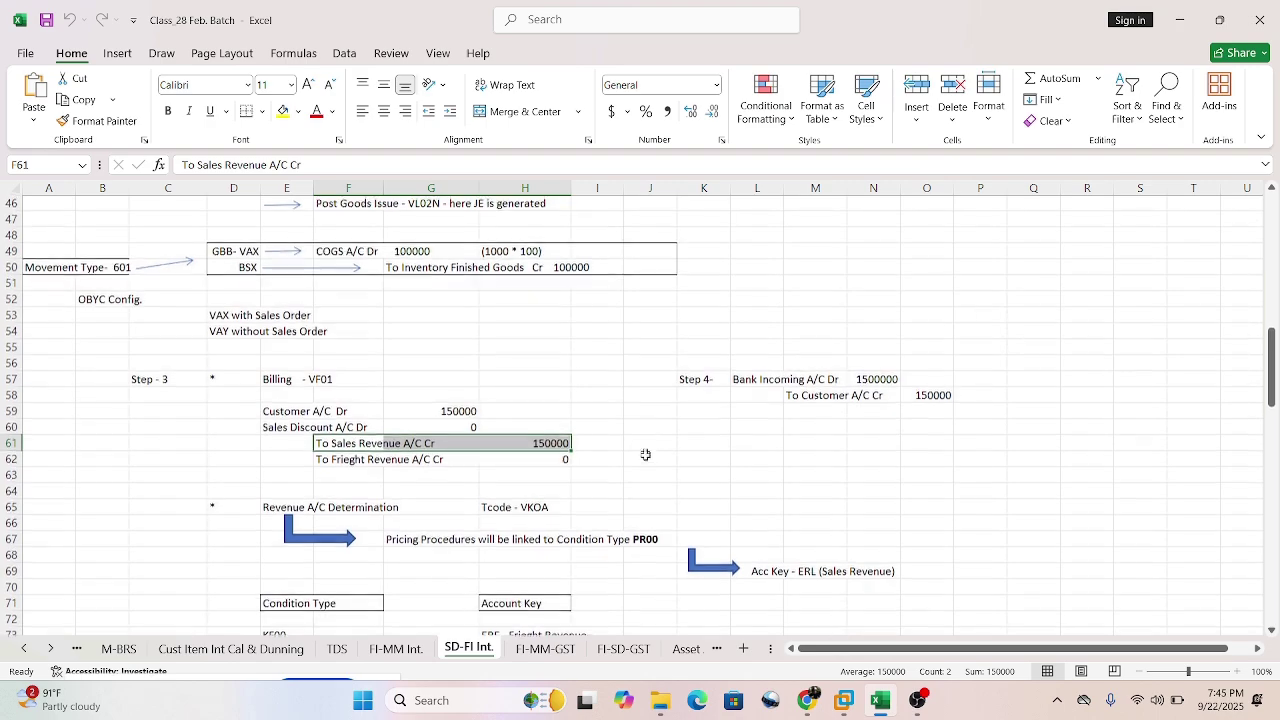
pyautogui.scroll(-3, 586, 429)
pyautogui.scroll(-4, 590, 437)
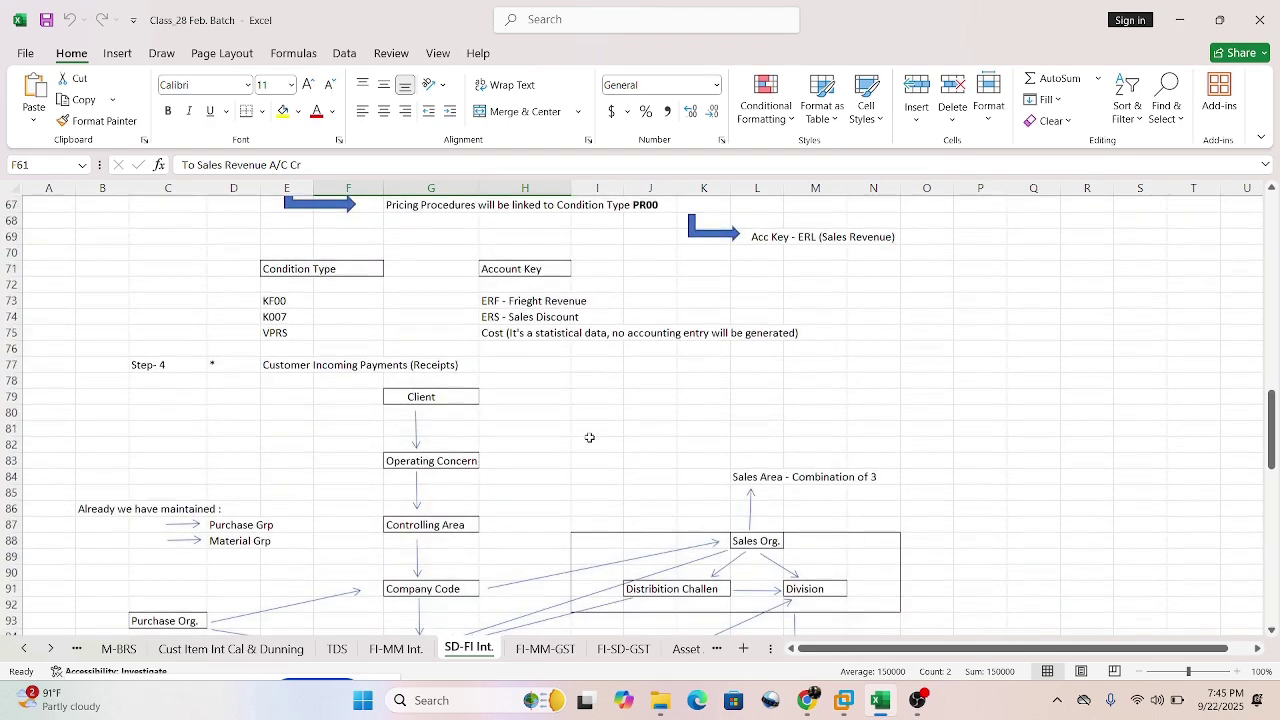
pyautogui.scroll(6, 590, 437)
pyautogui.click(745, 424)
pyautogui.scroll(12, 625, 410)
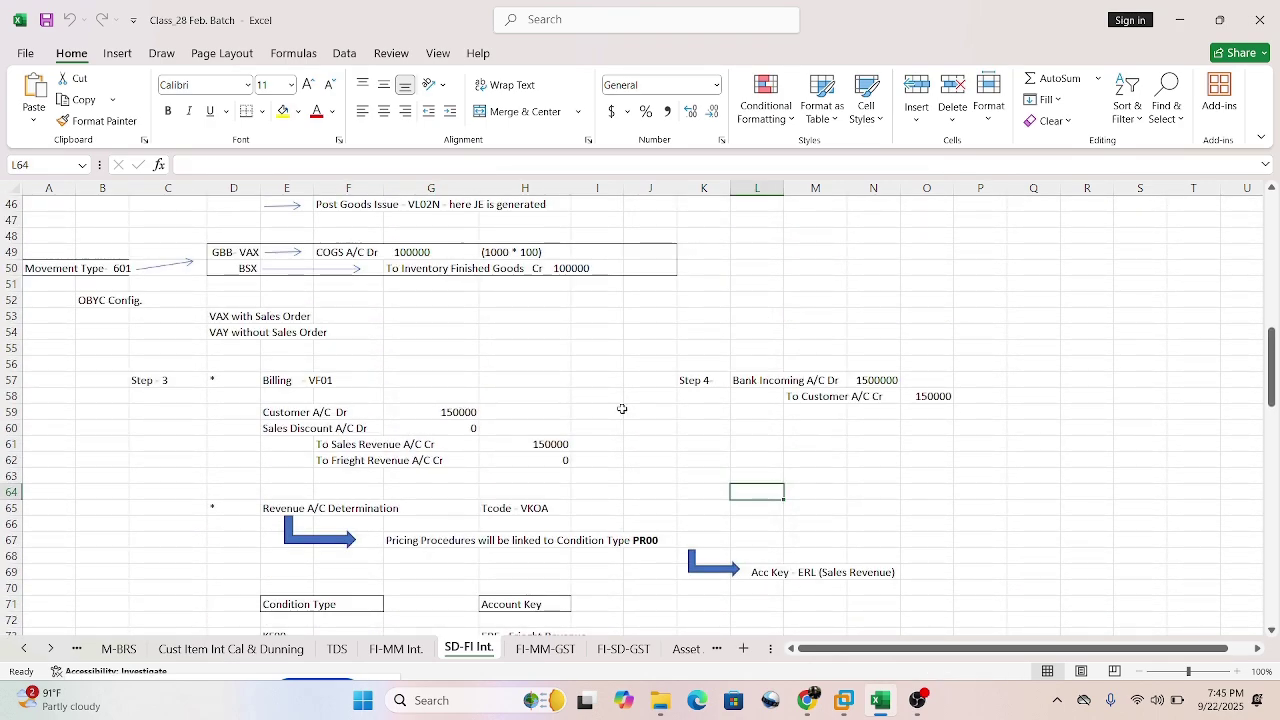
pyautogui.scroll(-20, 615, 420)
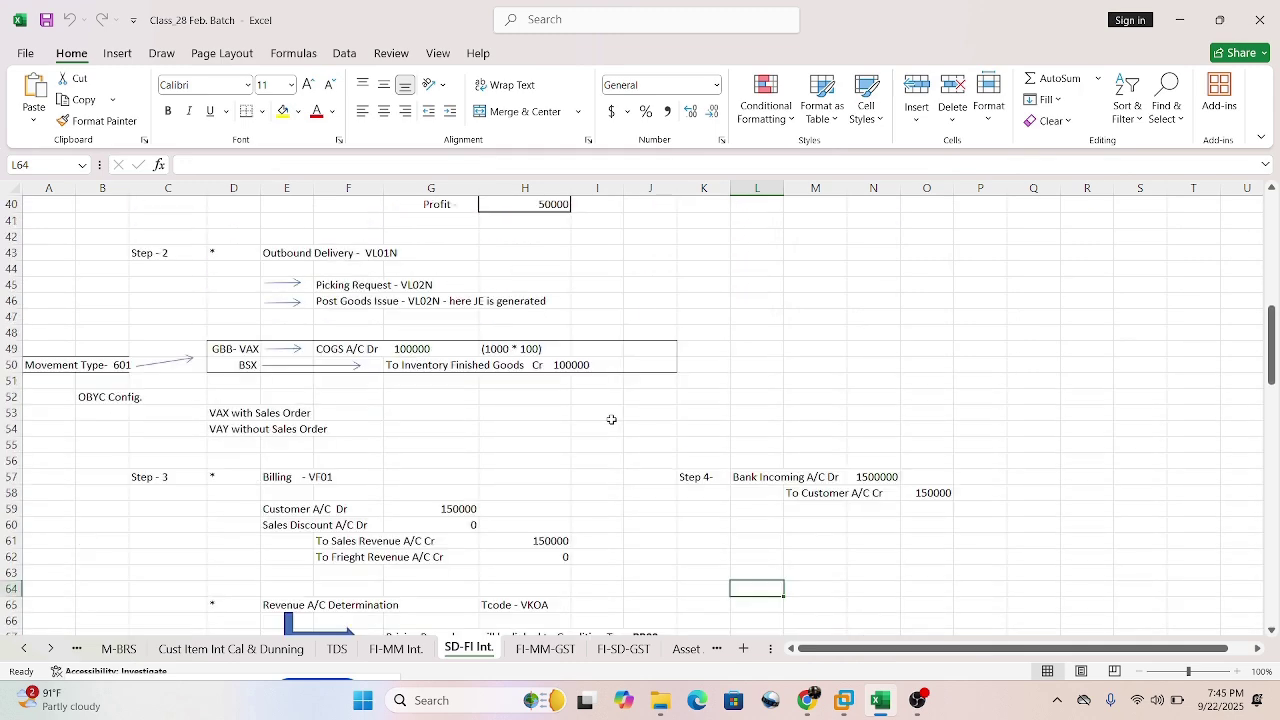
pyautogui.scroll(-4, 611, 422)
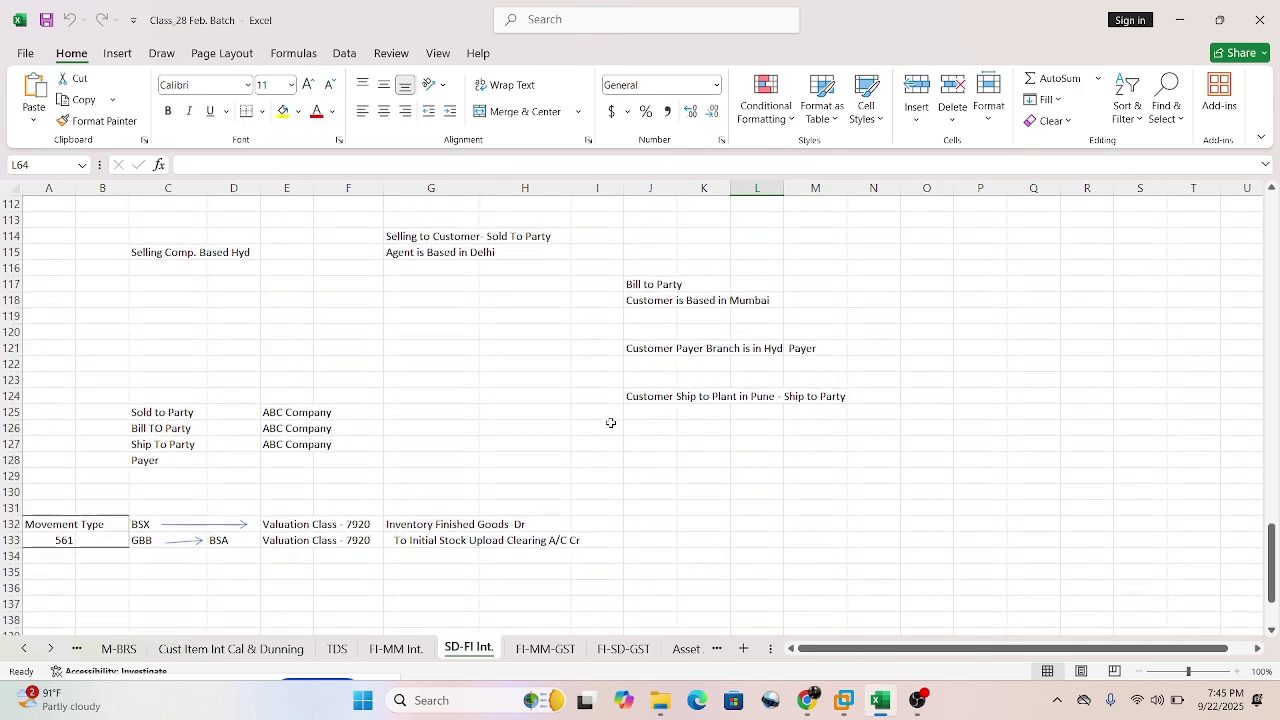
pyautogui.scroll(-3, 536, 468)
pyautogui.scroll(-9, 536, 468)
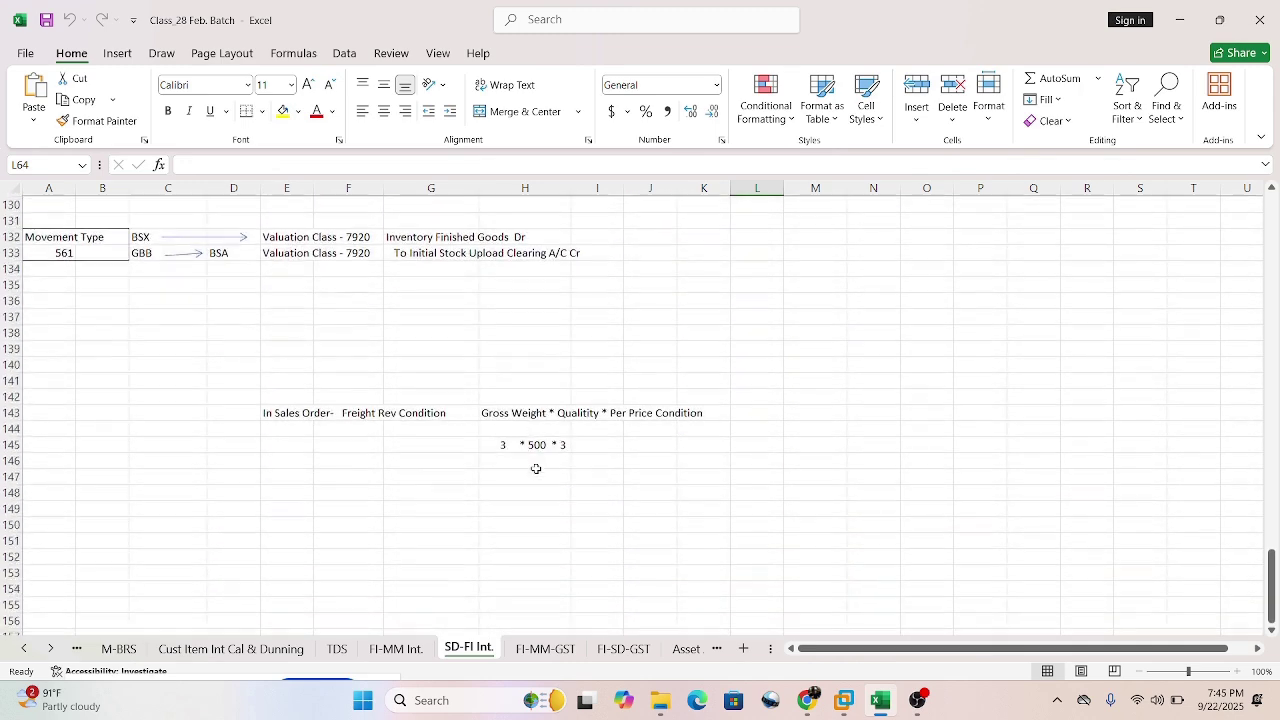
# - Go back up the SD-FI notes to the condition type and account key table above Step 4
pyautogui.scroll(12, 535, 460)
pyautogui.scroll(8, 535, 446)
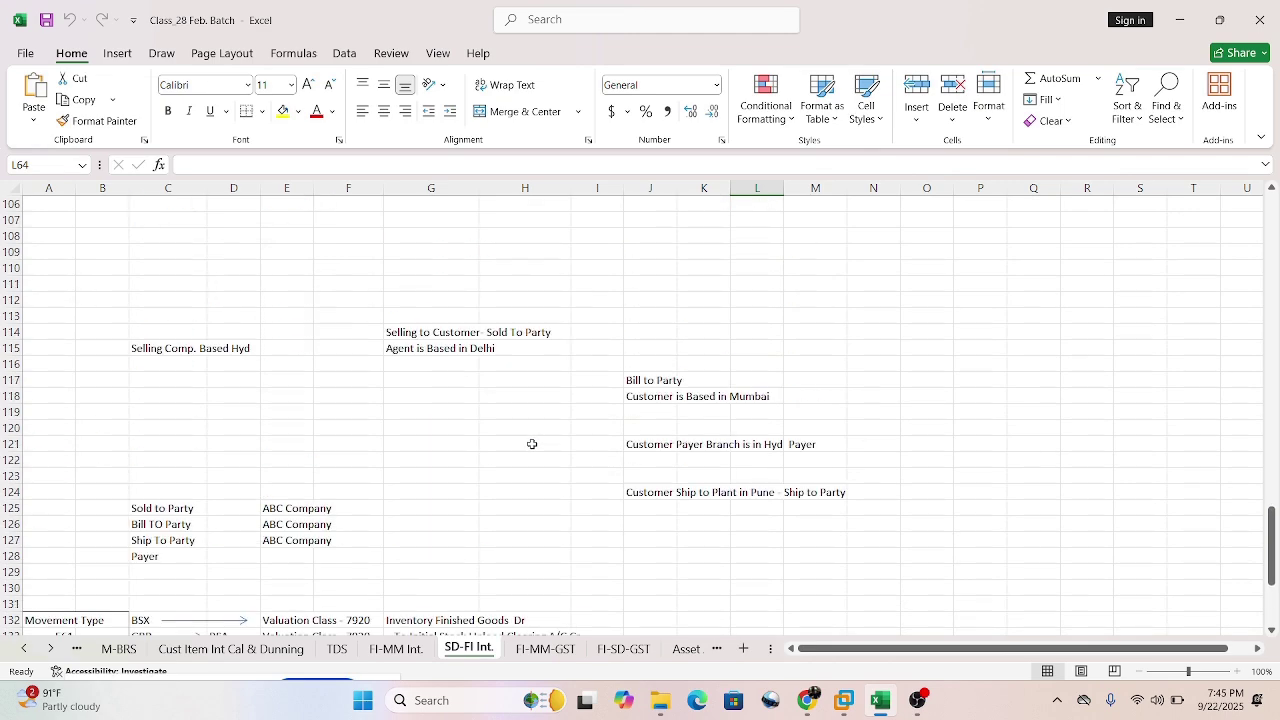
pyautogui.scroll(5, 533, 453)
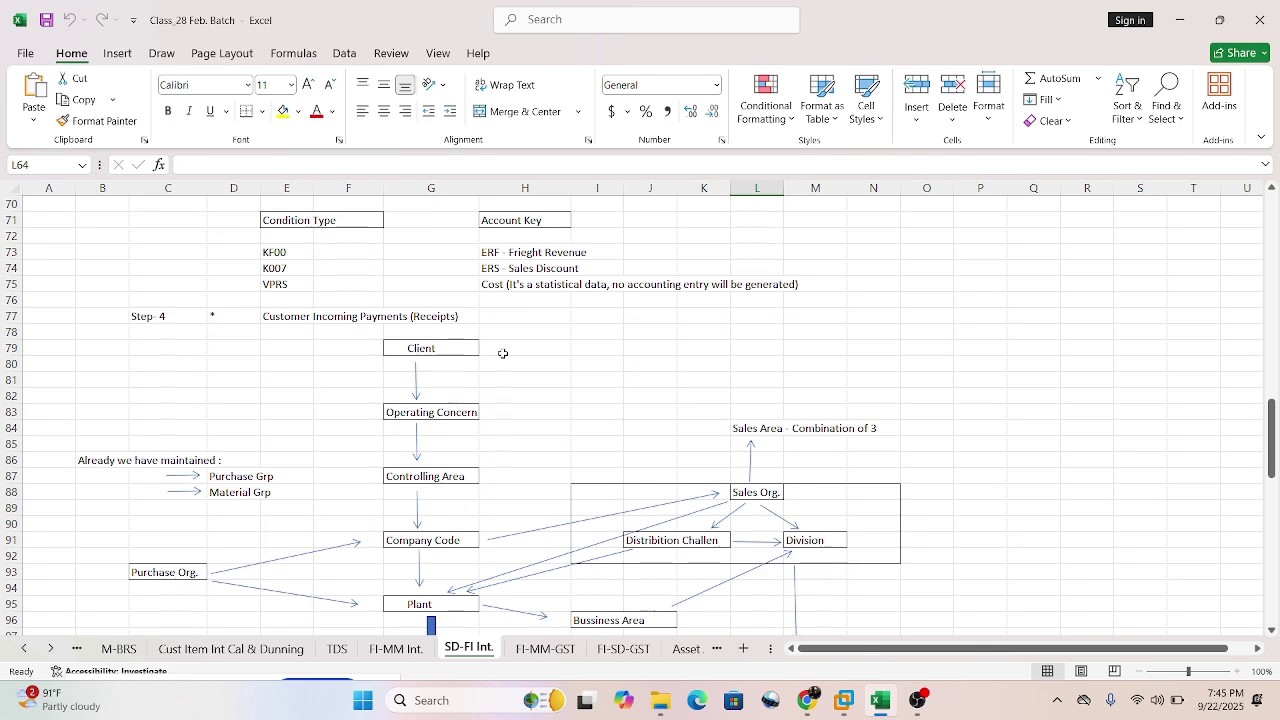
pyautogui.scroll(1, 500, 358)
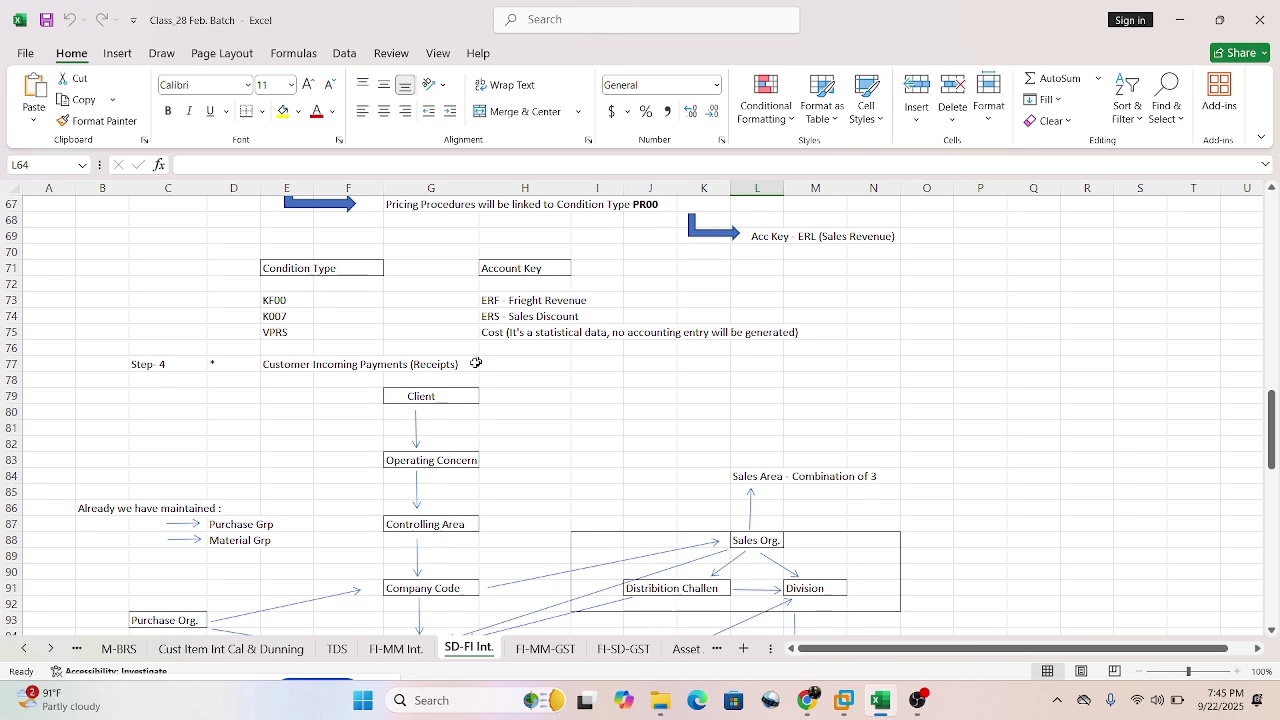
pyautogui.click(806, 700)
pyautogui.click(700, 615)
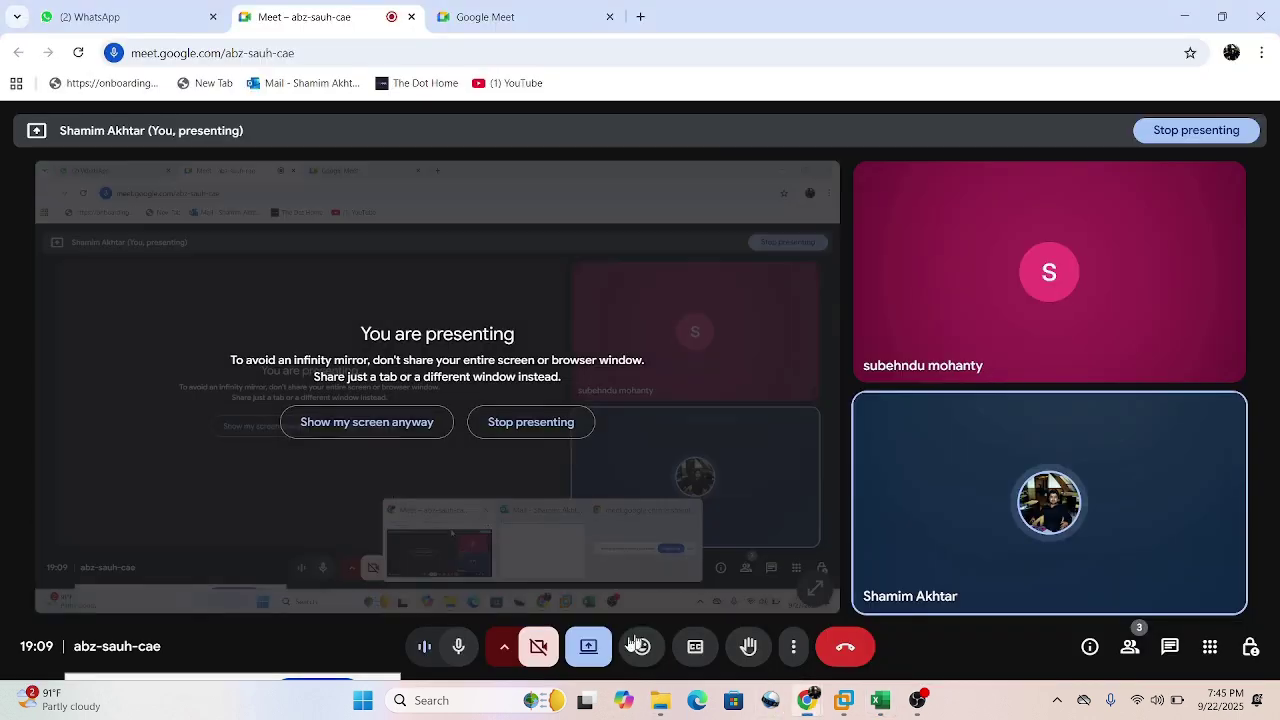
pyautogui.click(843, 710)
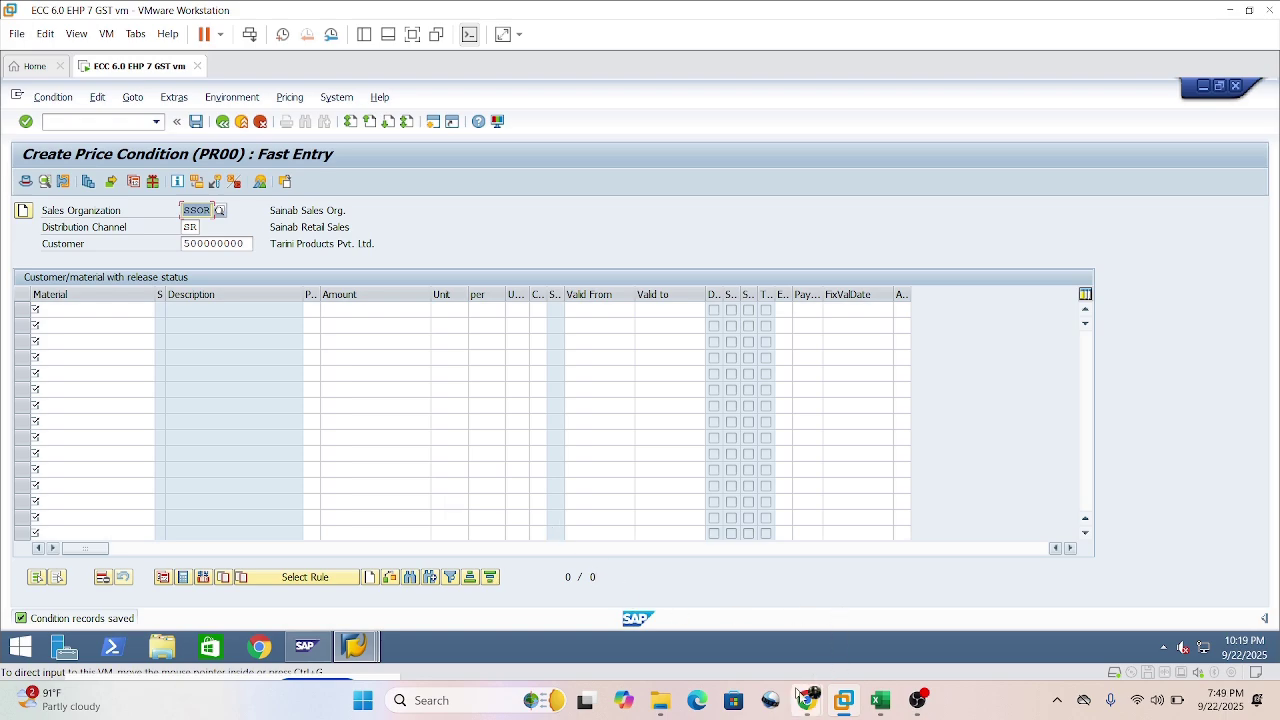
pyautogui.moveTo(804, 712)
pyautogui.click(652, 600)
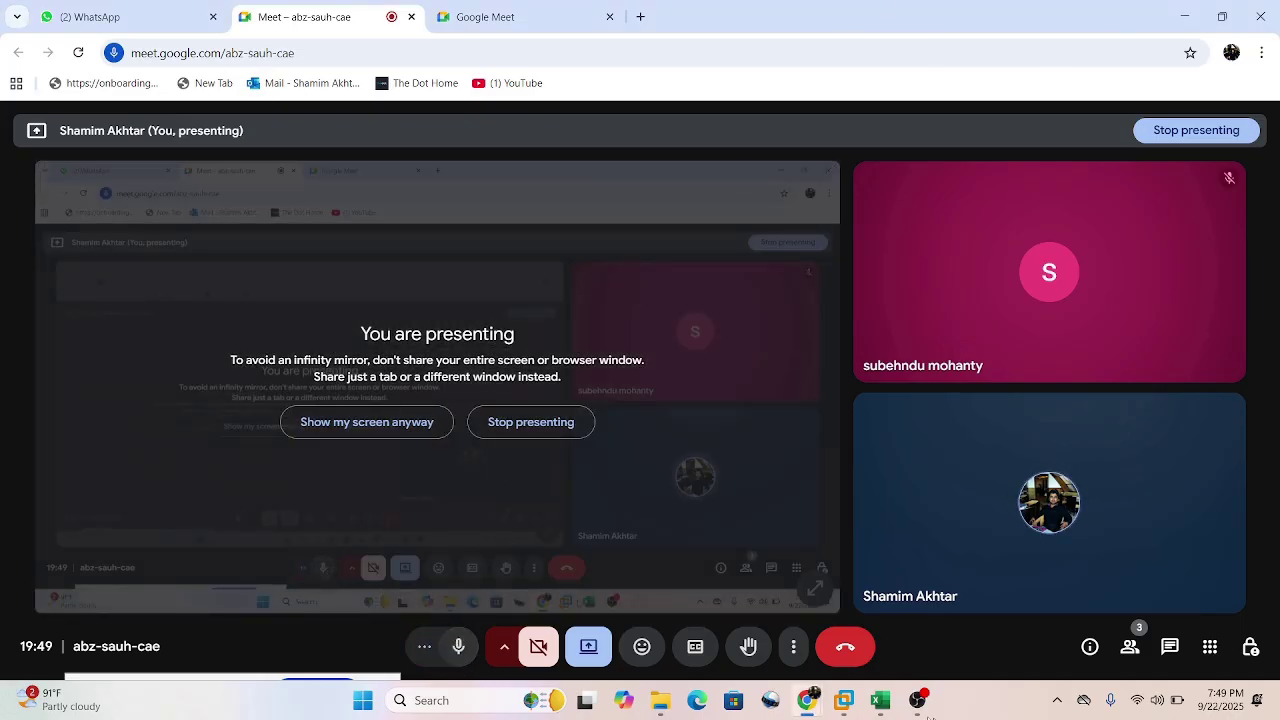
pyautogui.click(843, 702)
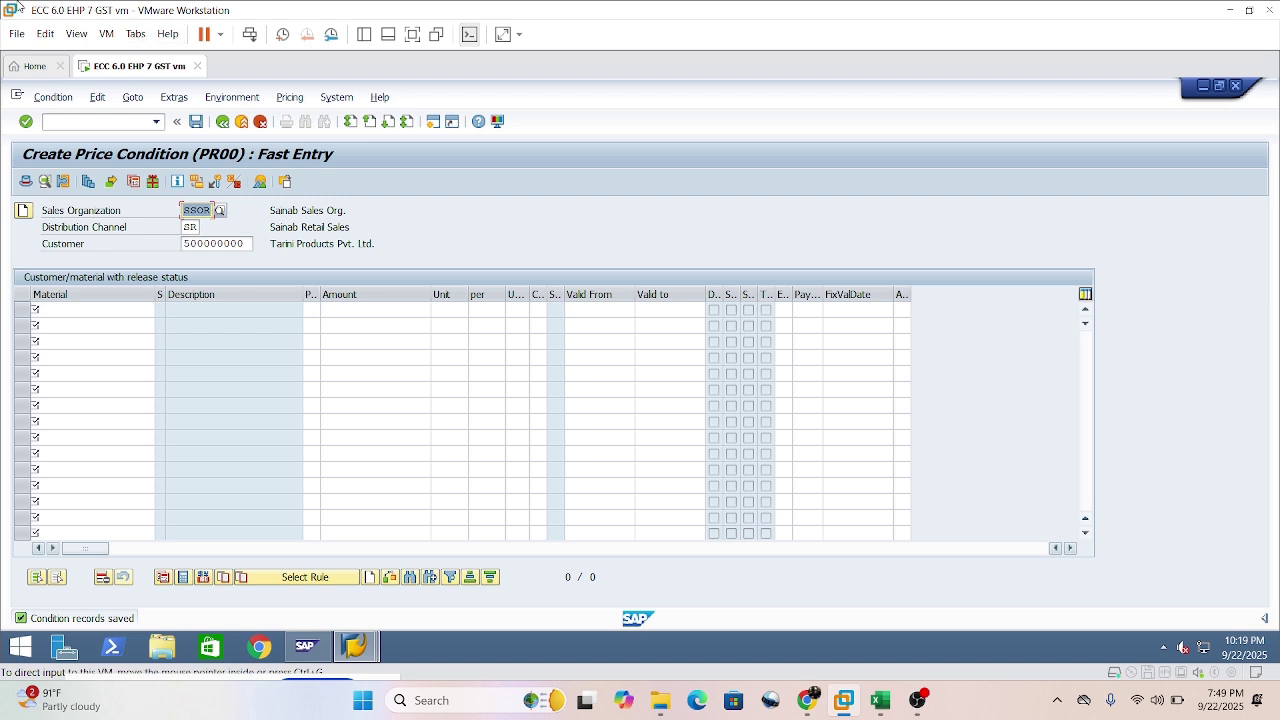
pyautogui.moveTo(893, 714)
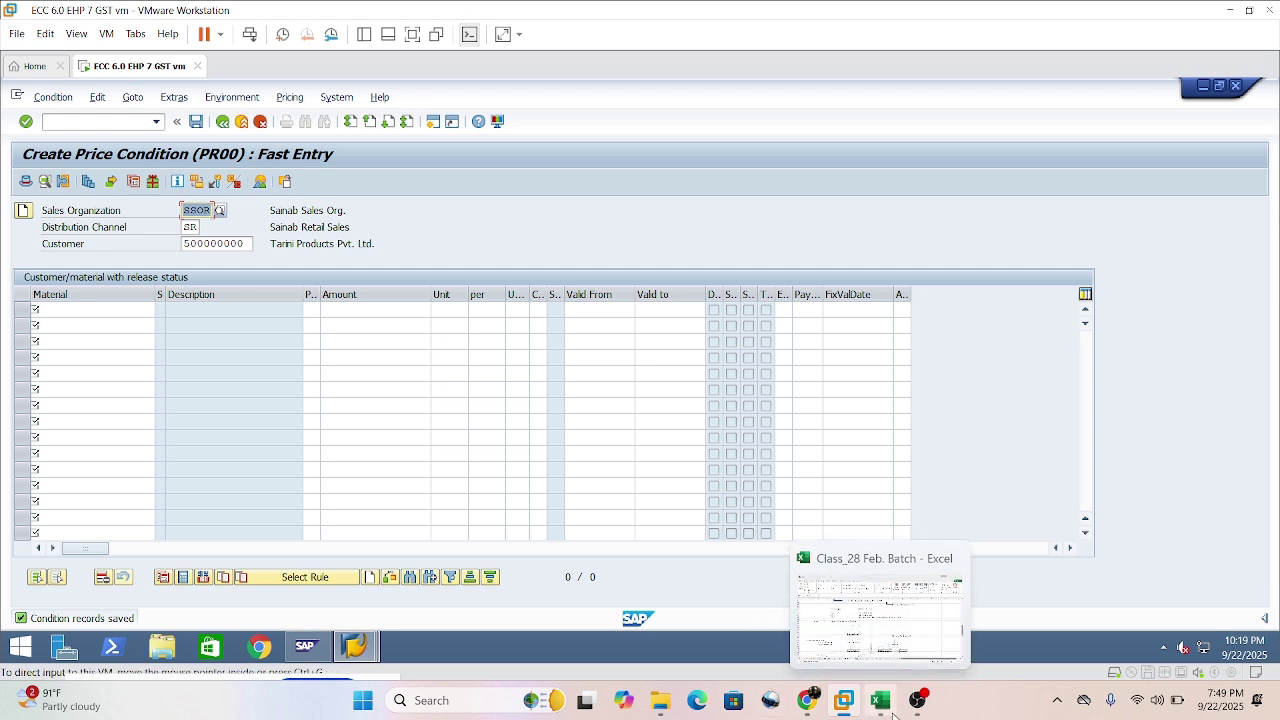
# - Switch to the Excel notes and highlight the KF00 freight revenue row and the sales revenue credit line of the billing entry
pyautogui.click(880, 712)
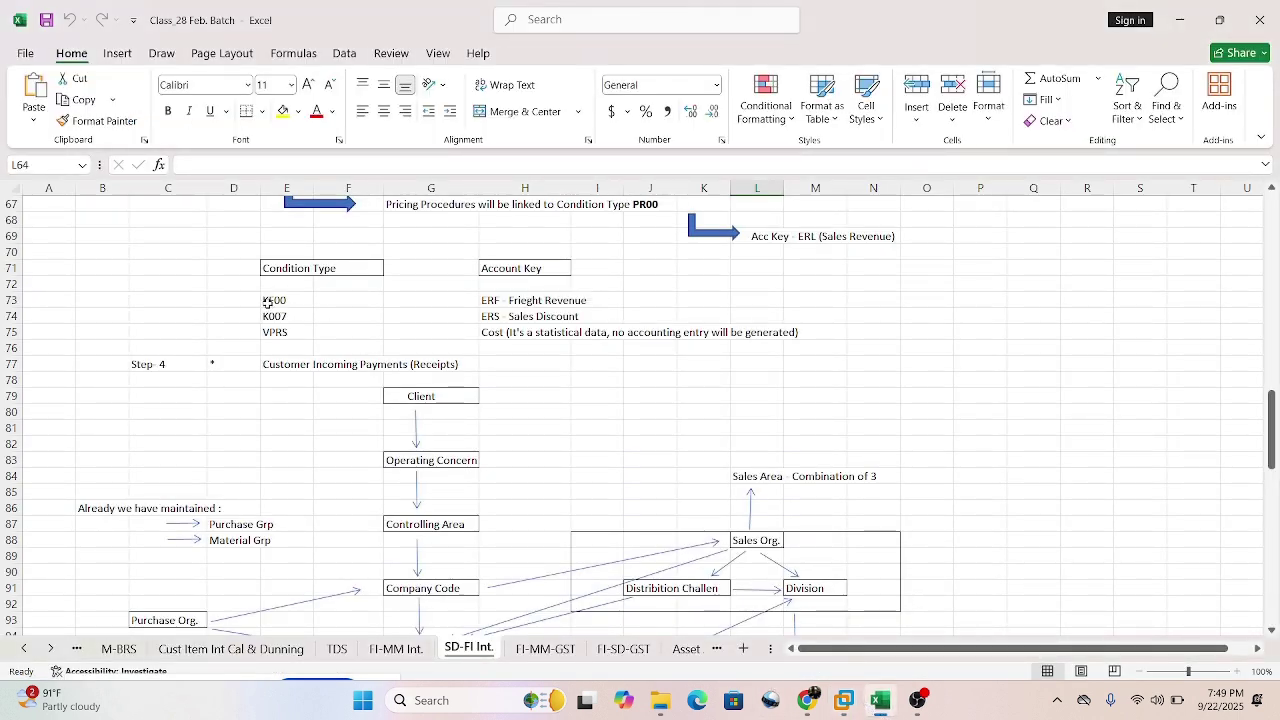
pyautogui.moveTo(267, 302); pyautogui.dragTo(578, 310)
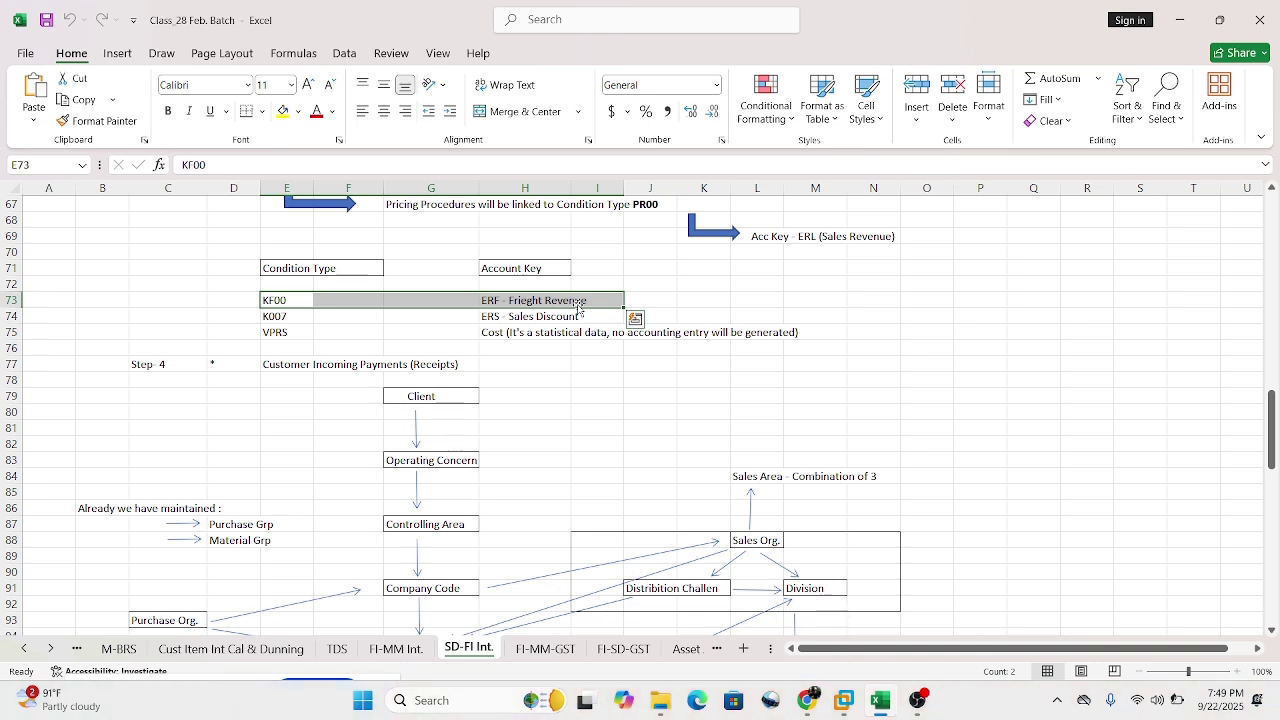
pyautogui.click(690, 300)
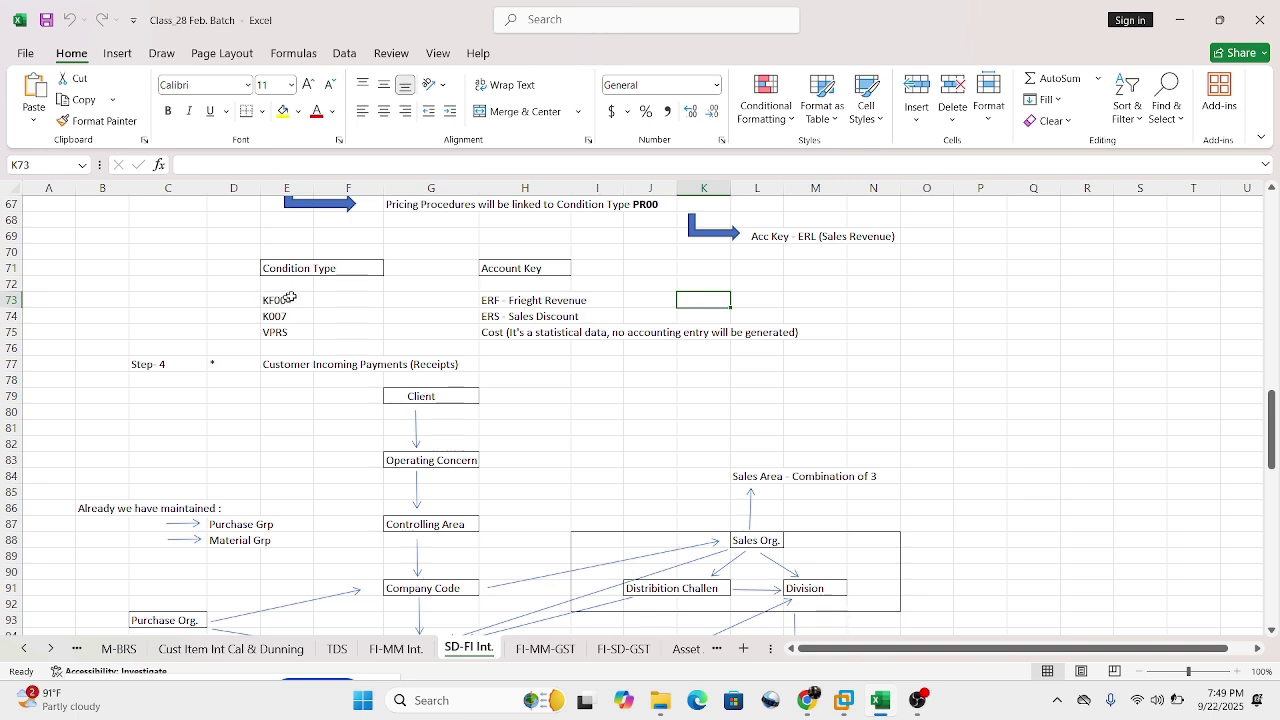
pyautogui.scroll(2, 400, 240)
pyautogui.scroll(1, 396, 260)
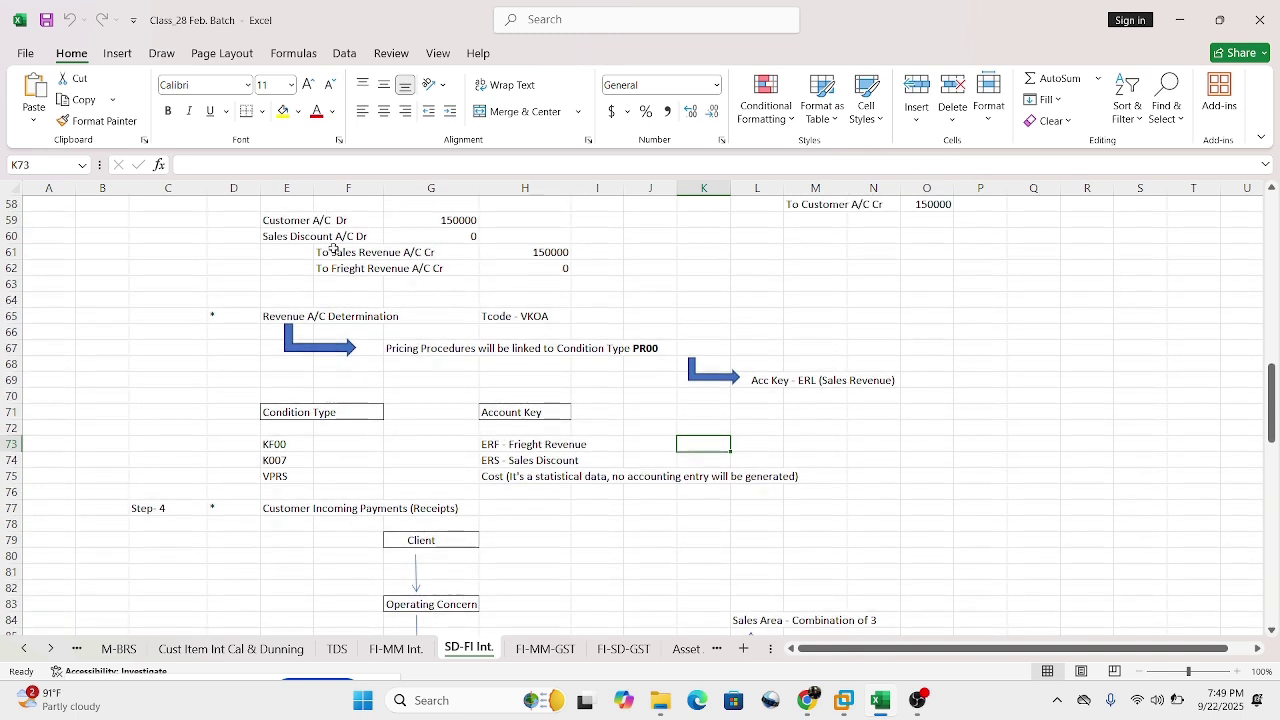
pyautogui.moveTo(328, 250); pyautogui.dragTo(540, 248)
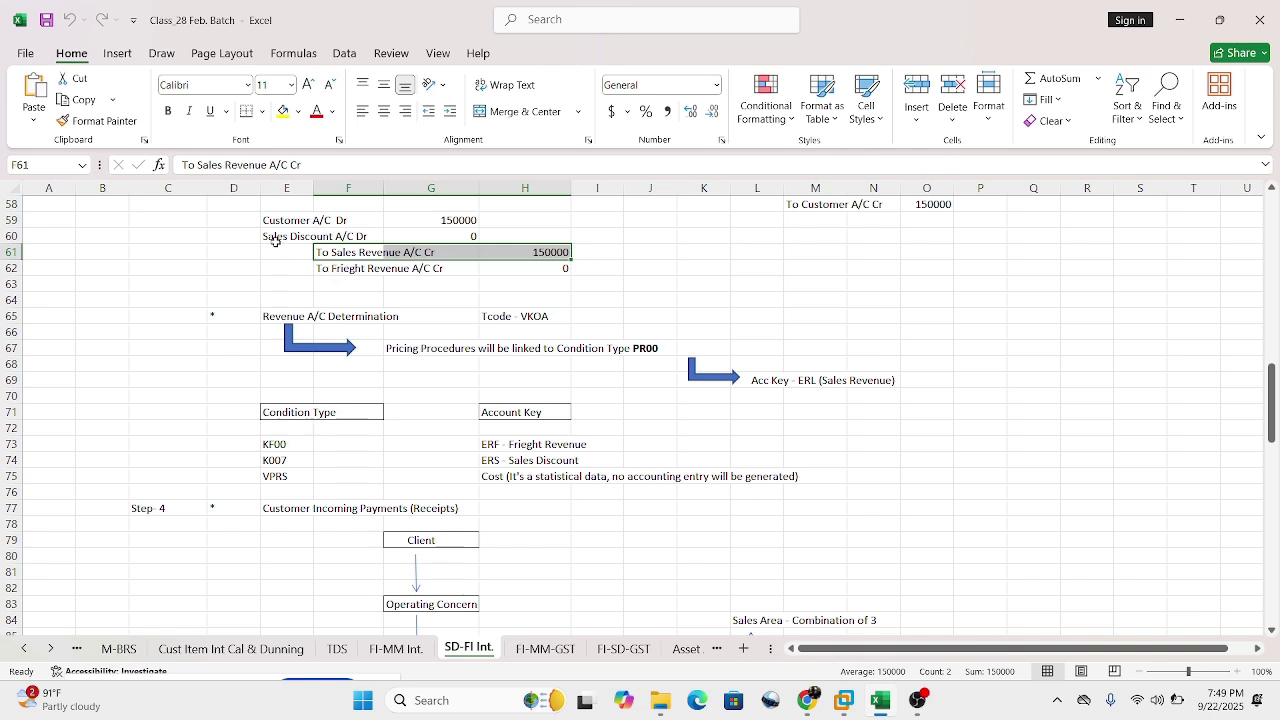
pyautogui.click(680, 556)
# - Switch back to SAP in the virtual machine and start a KF00 freight condition record with the Incoterms key combination
pyautogui.click(848, 702)
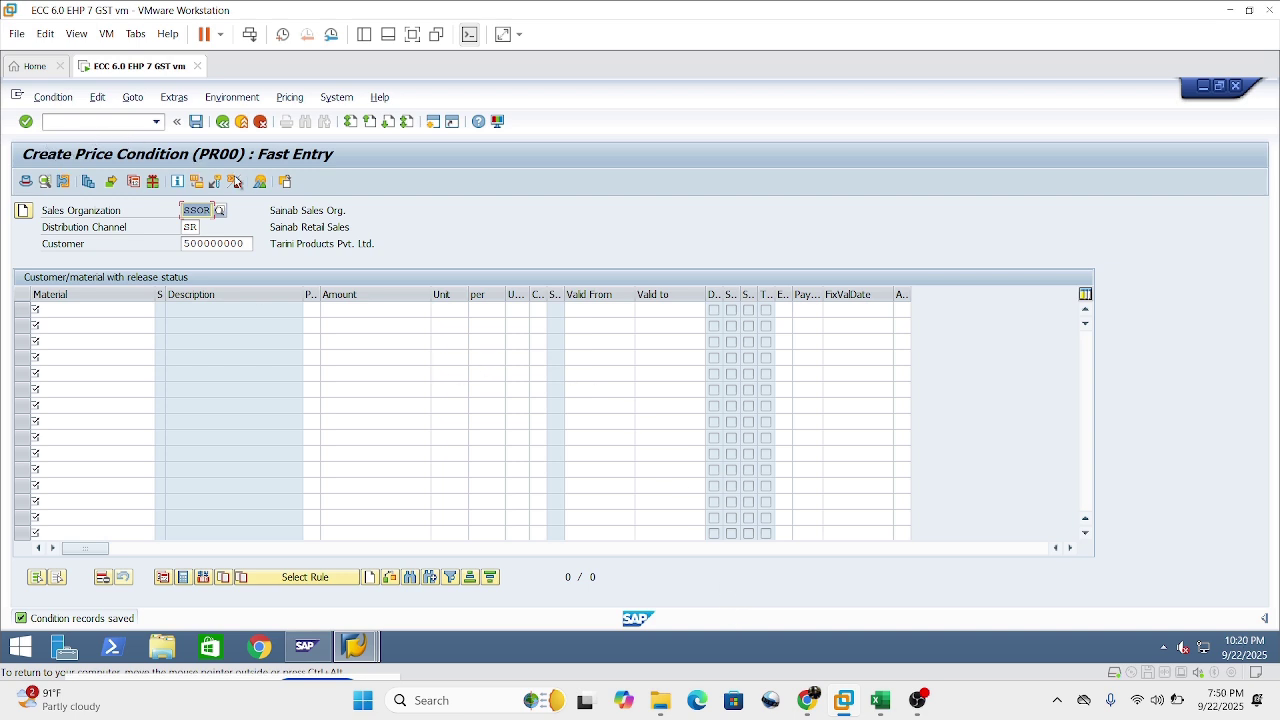
pyautogui.click(185, 210)
pyautogui.click(229, 122)
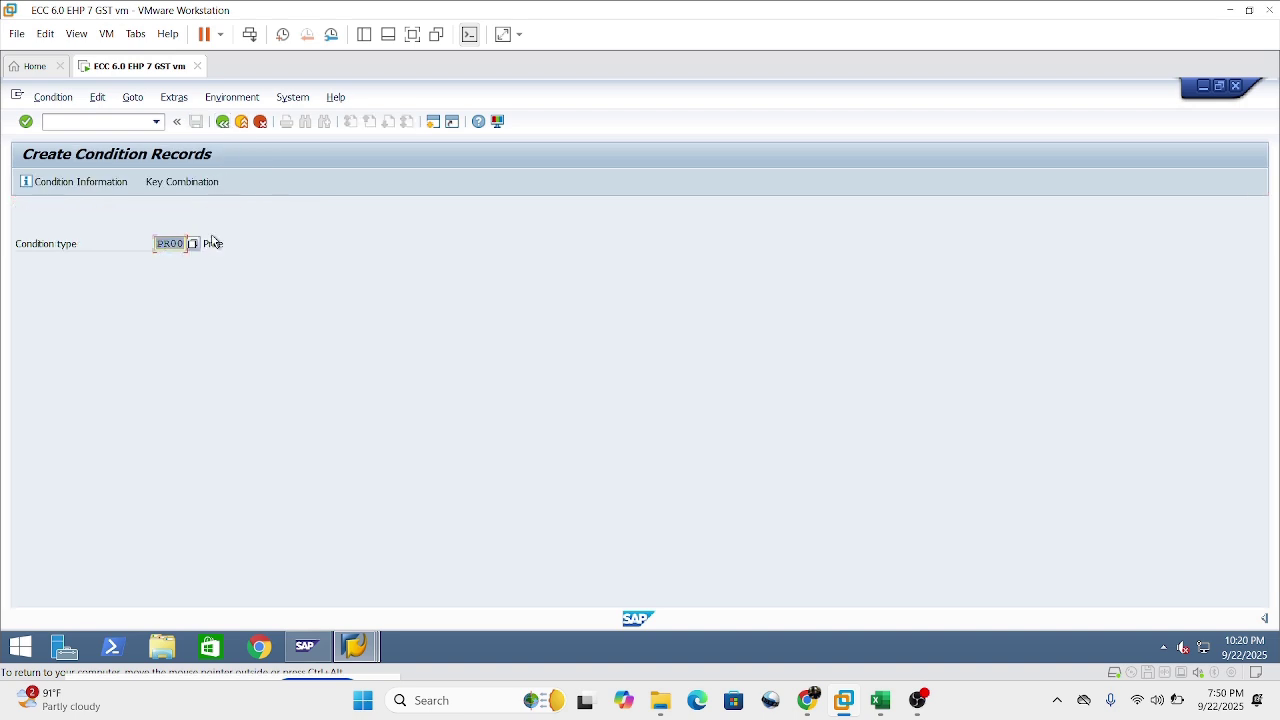
pyautogui.write('xf00')
pyautogui.press('Return')
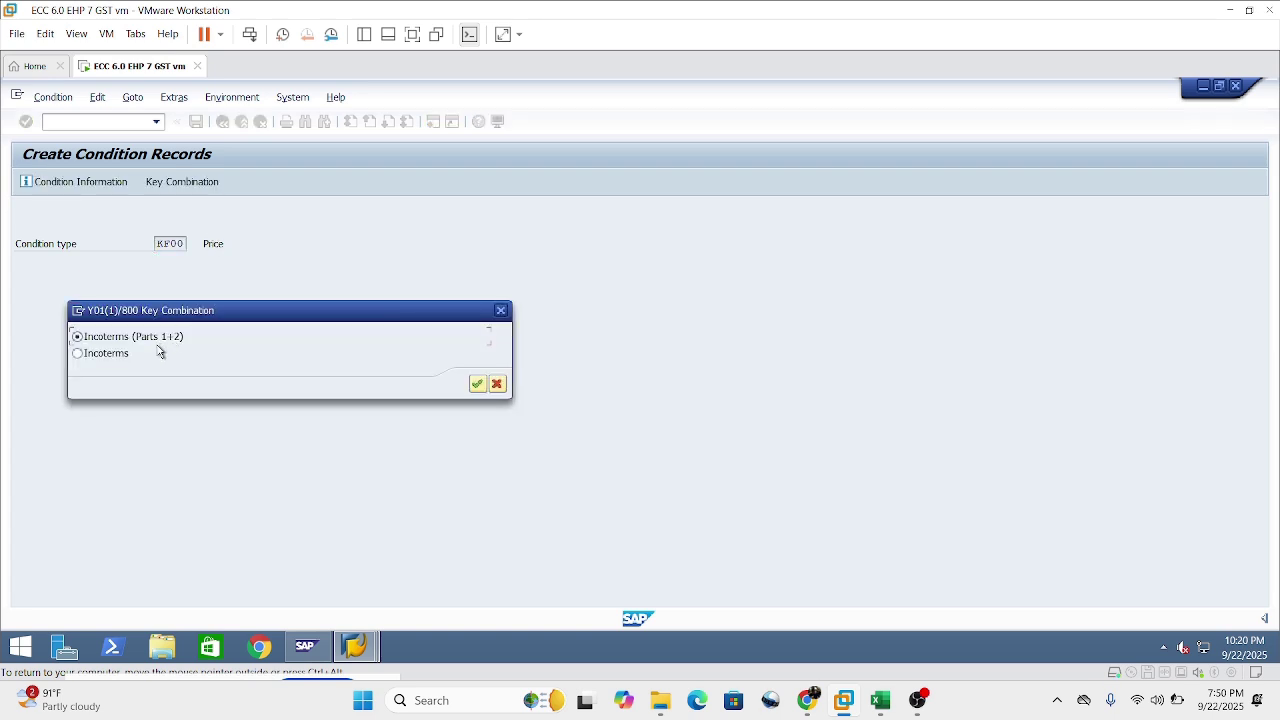
pyautogui.click(79, 356)
pyautogui.press('Return')
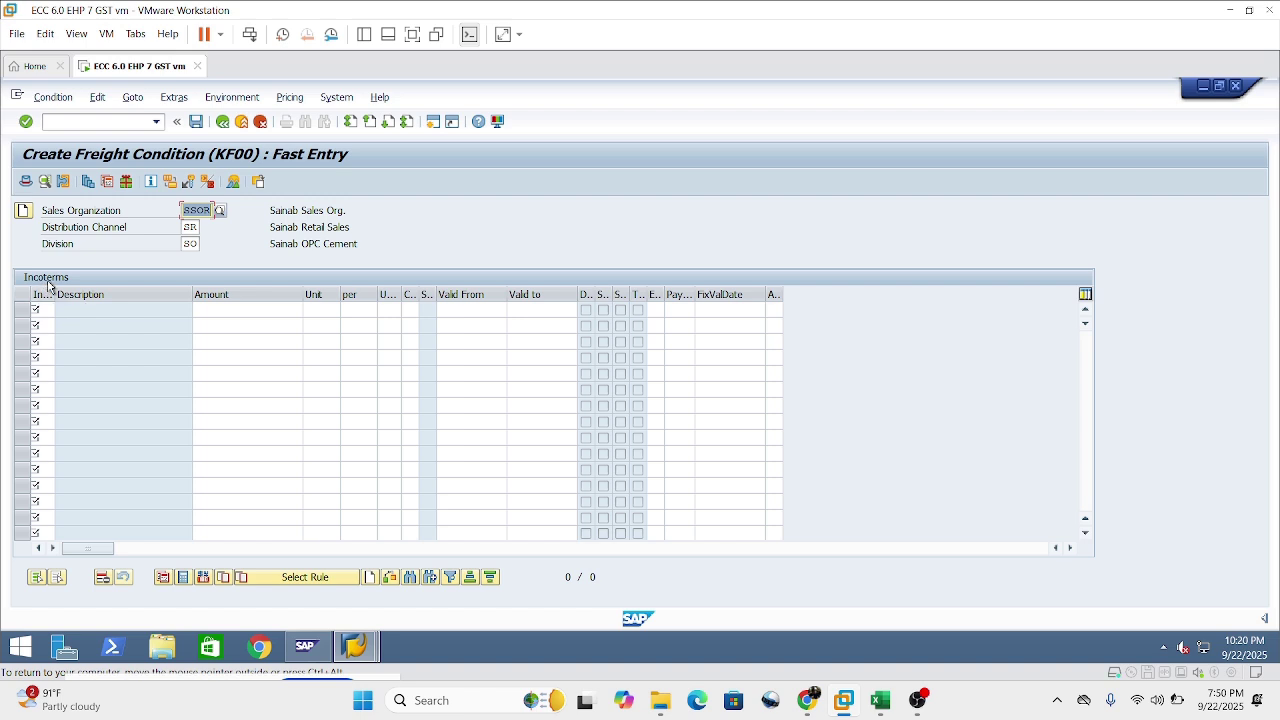
# - Enter a freight amount of 0.40 for Incoterm EXW and save the KF00 condition record
pyautogui.click(184, 245)
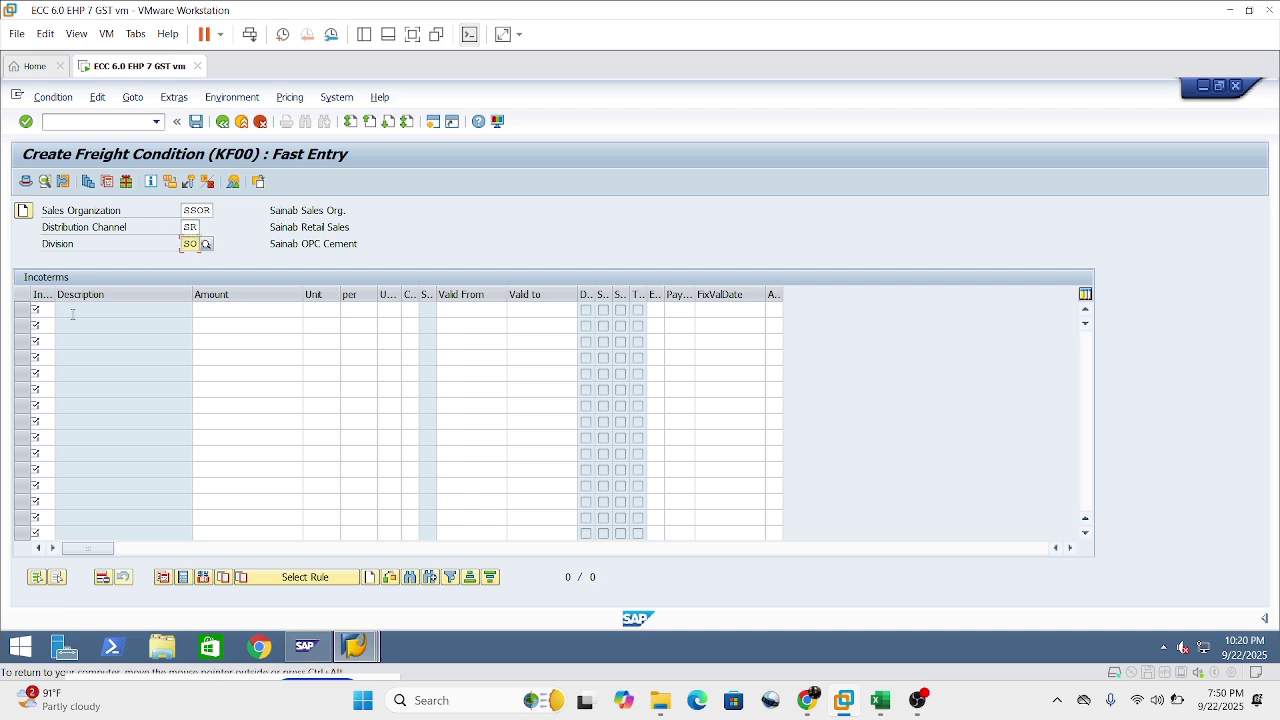
pyautogui.click(42, 309)
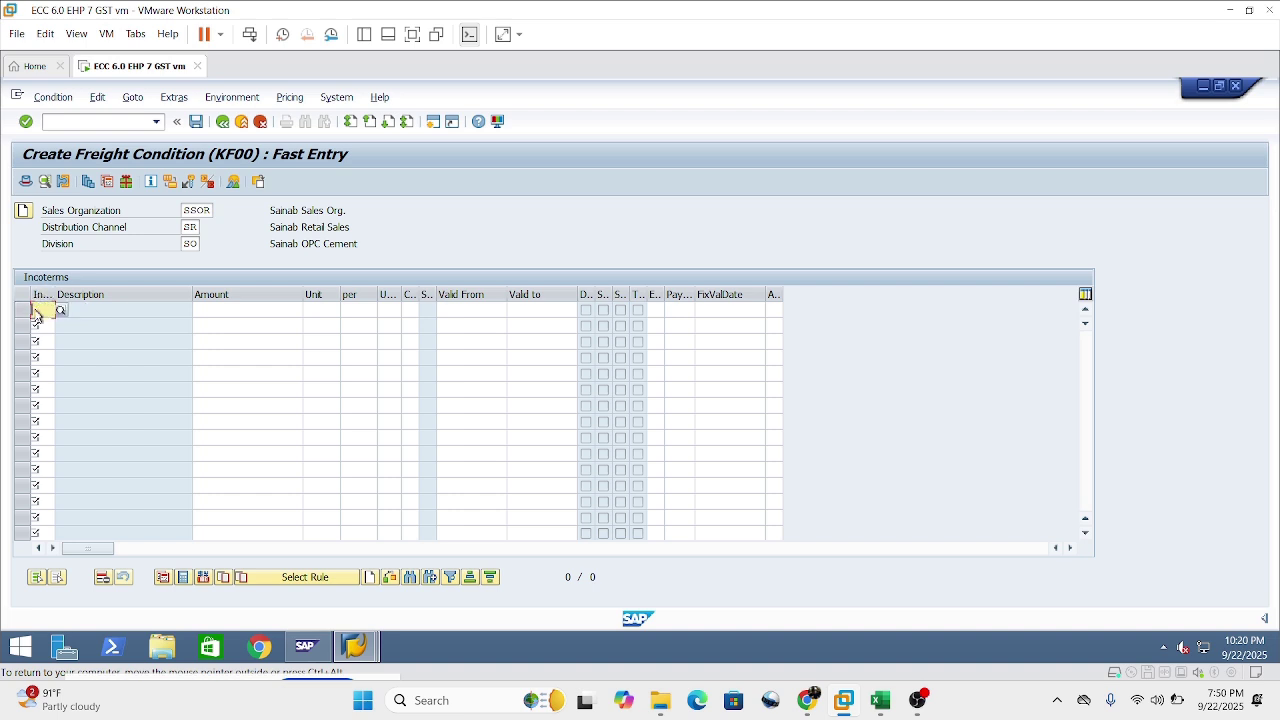
pyautogui.click(33, 311)
pyautogui.write('EXW')
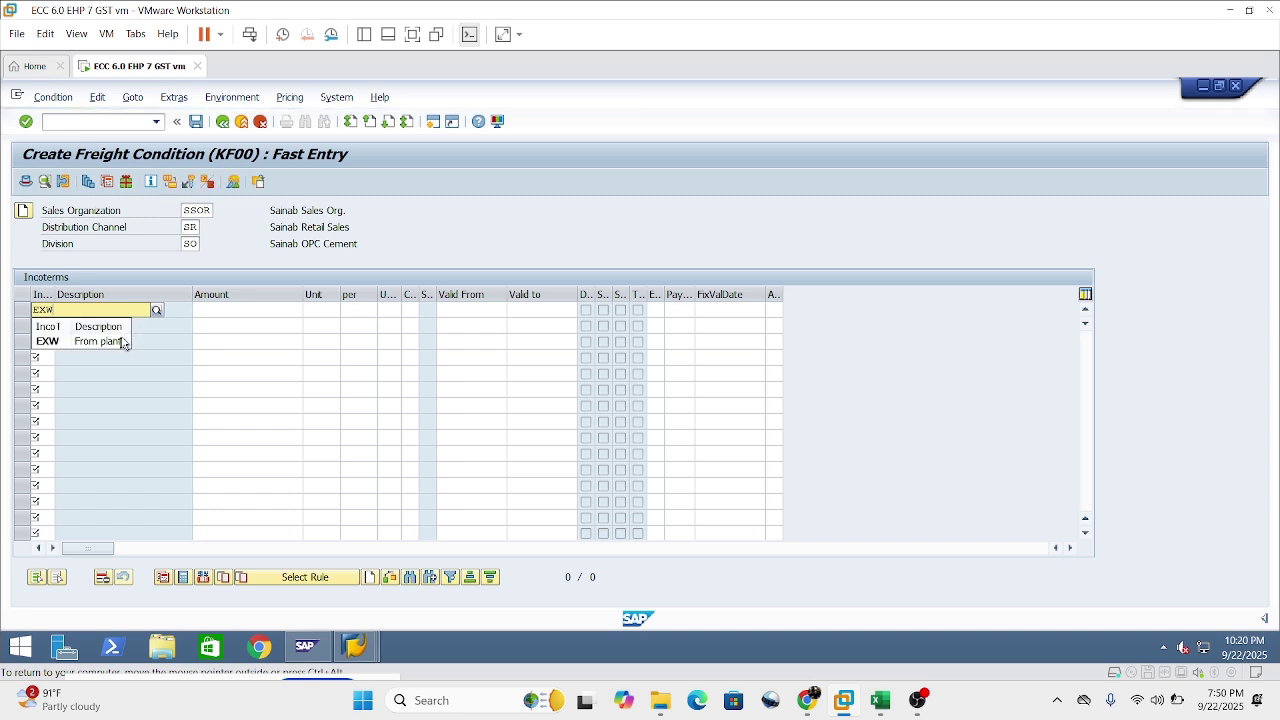
pyautogui.click(246, 308)
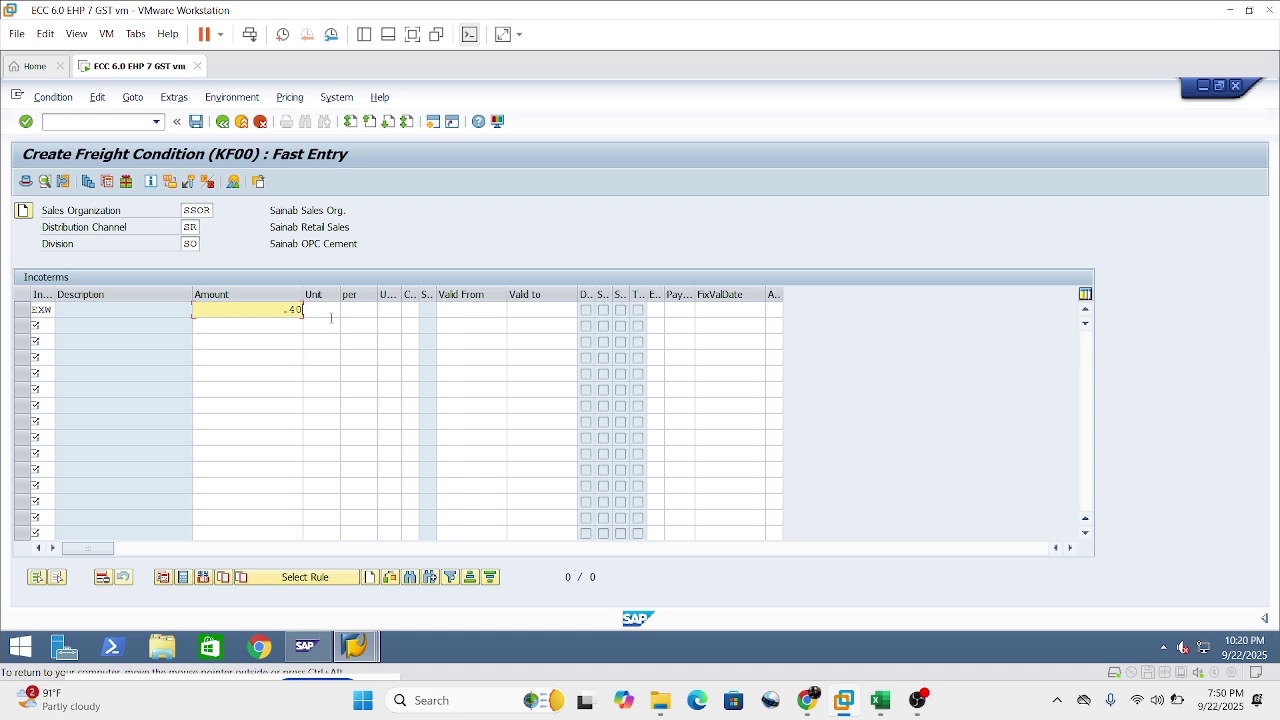
pyautogui.click(324, 312)
pyautogui.click(271, 316)
pyautogui.press('Return')
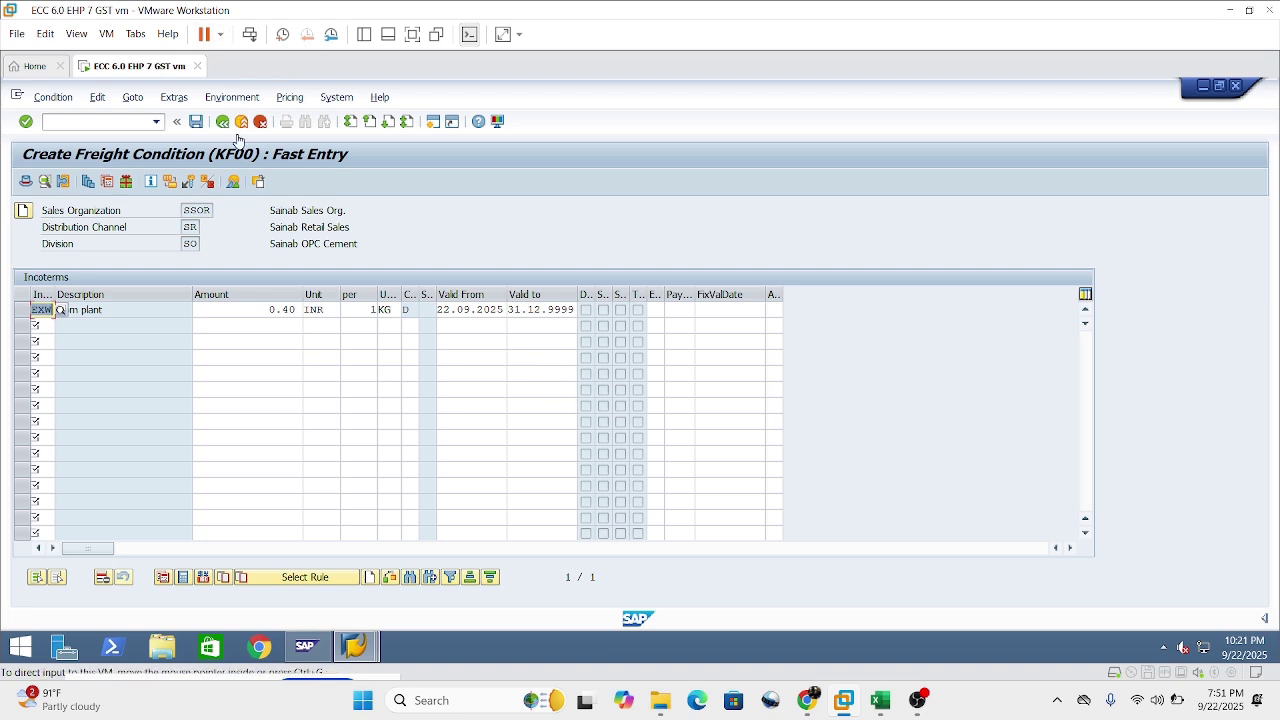
pyautogui.click(197, 128)
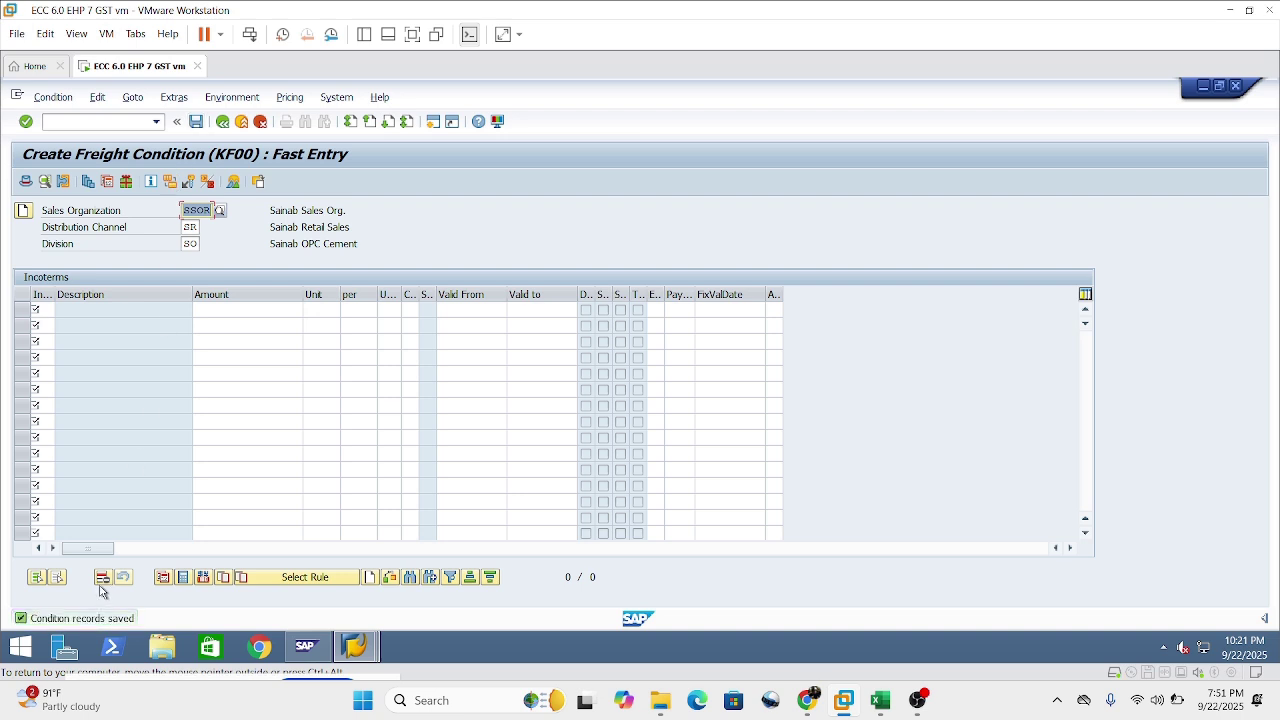
# - Leave the freight condition entry and reopen VK11 to create a K007 customer discount condition record
pyautogui.click(223, 122)
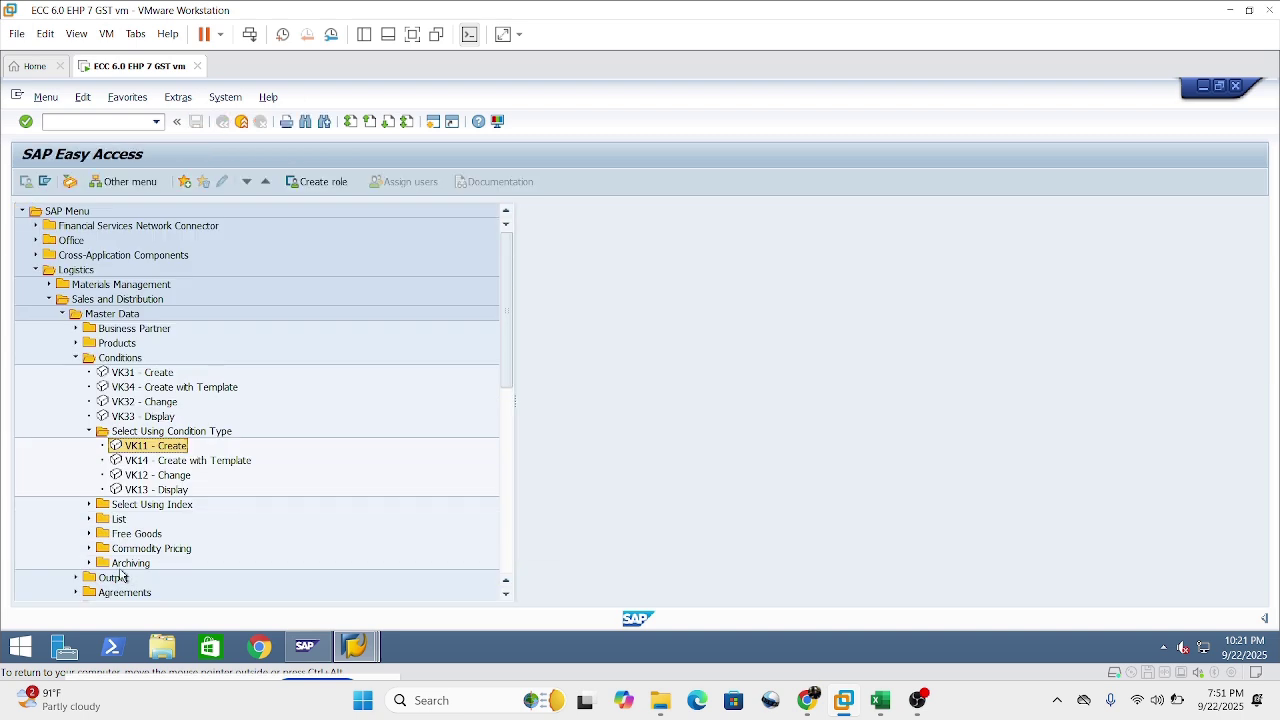
pyautogui.doubleClick(154, 446)
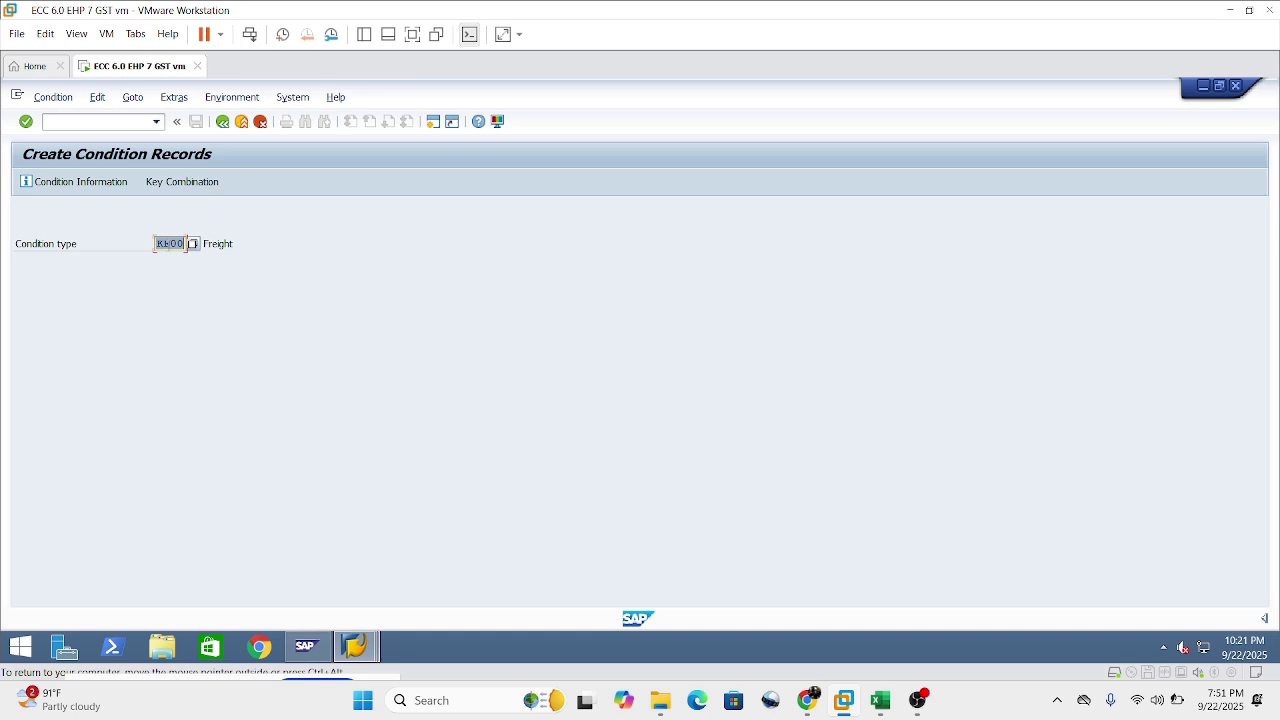
pyautogui.click(167, 244)
pyautogui.press('Return')
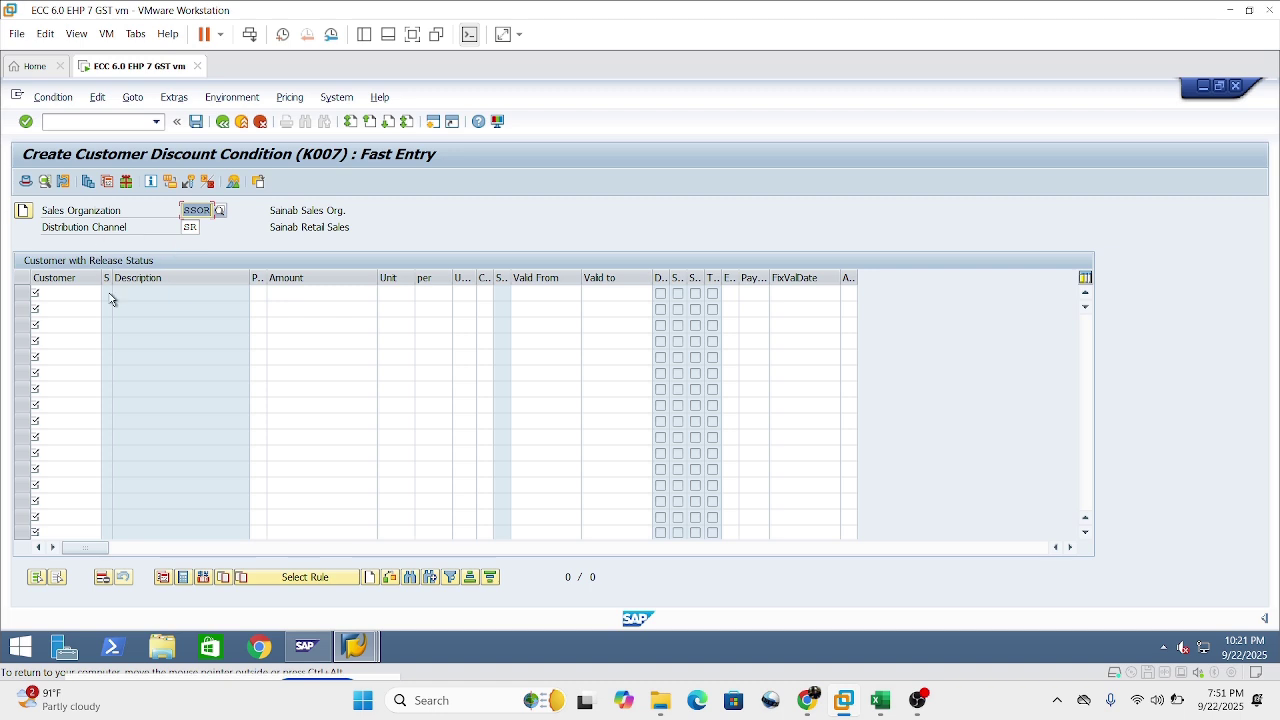
# - Enter the customer number with a discount amount of 1 and save the K007 condition record
pyautogui.click(73, 288)
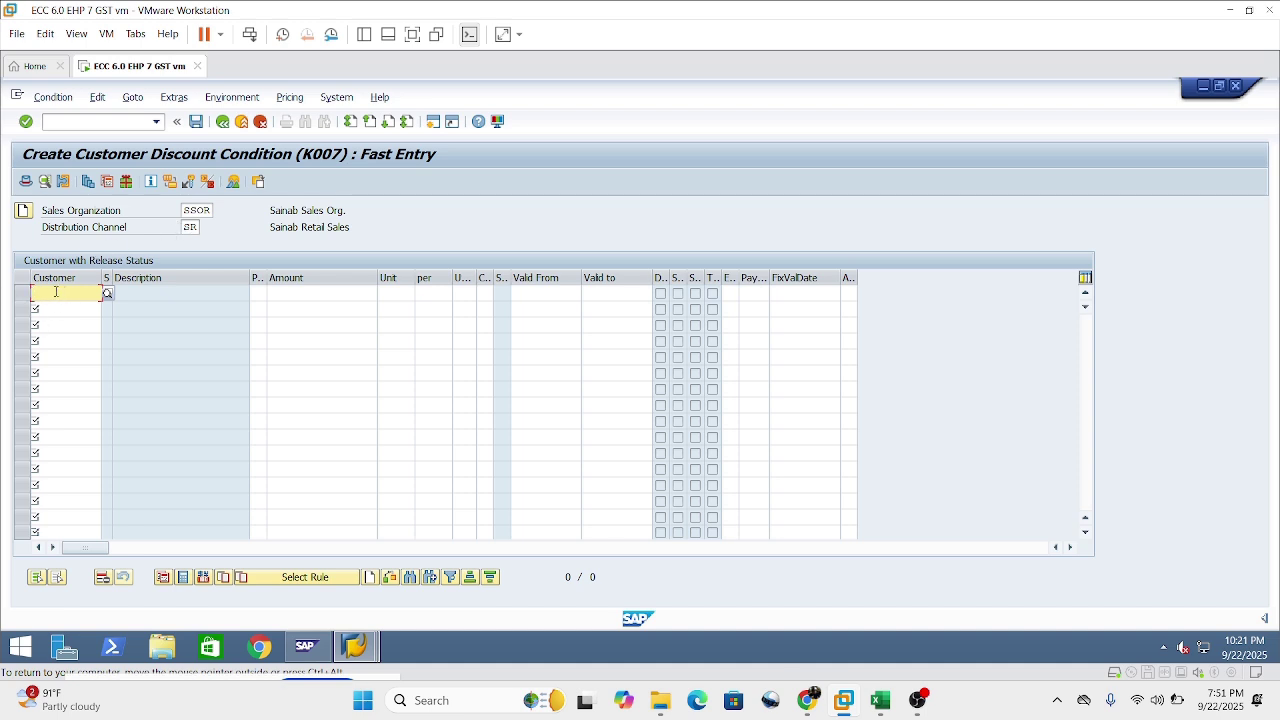
pyautogui.write('50000000')
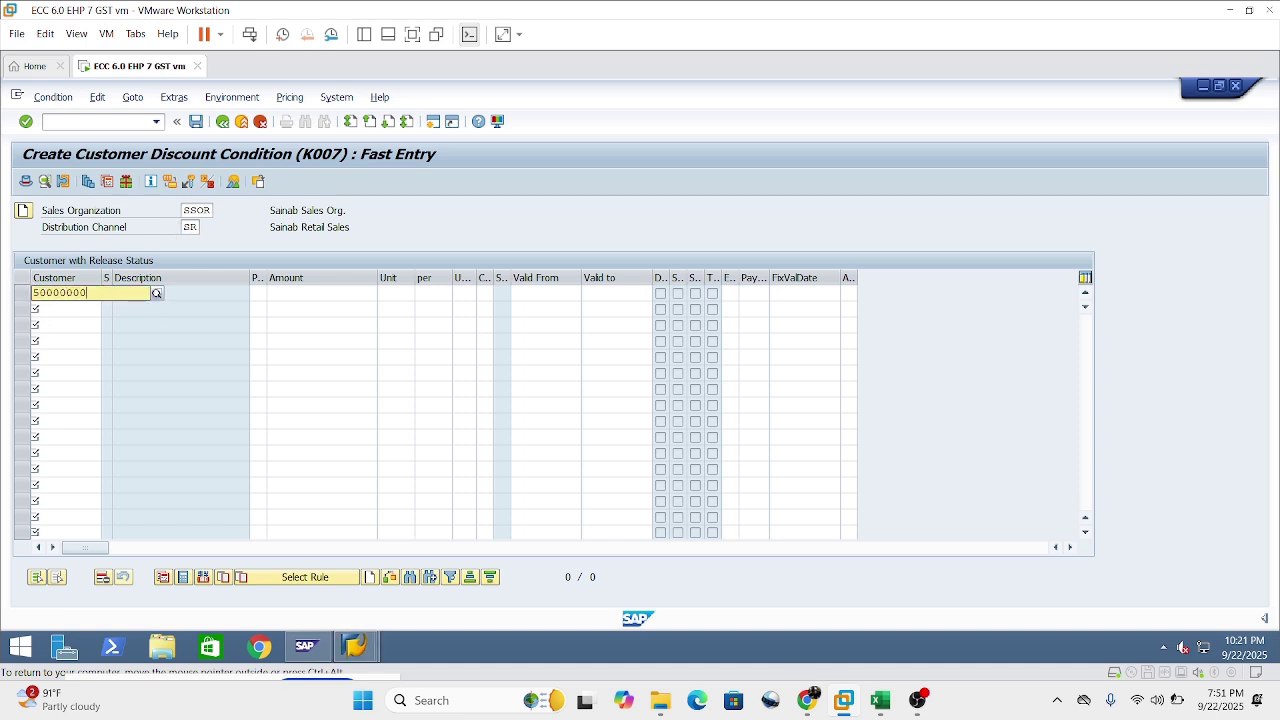
pyautogui.write('0')
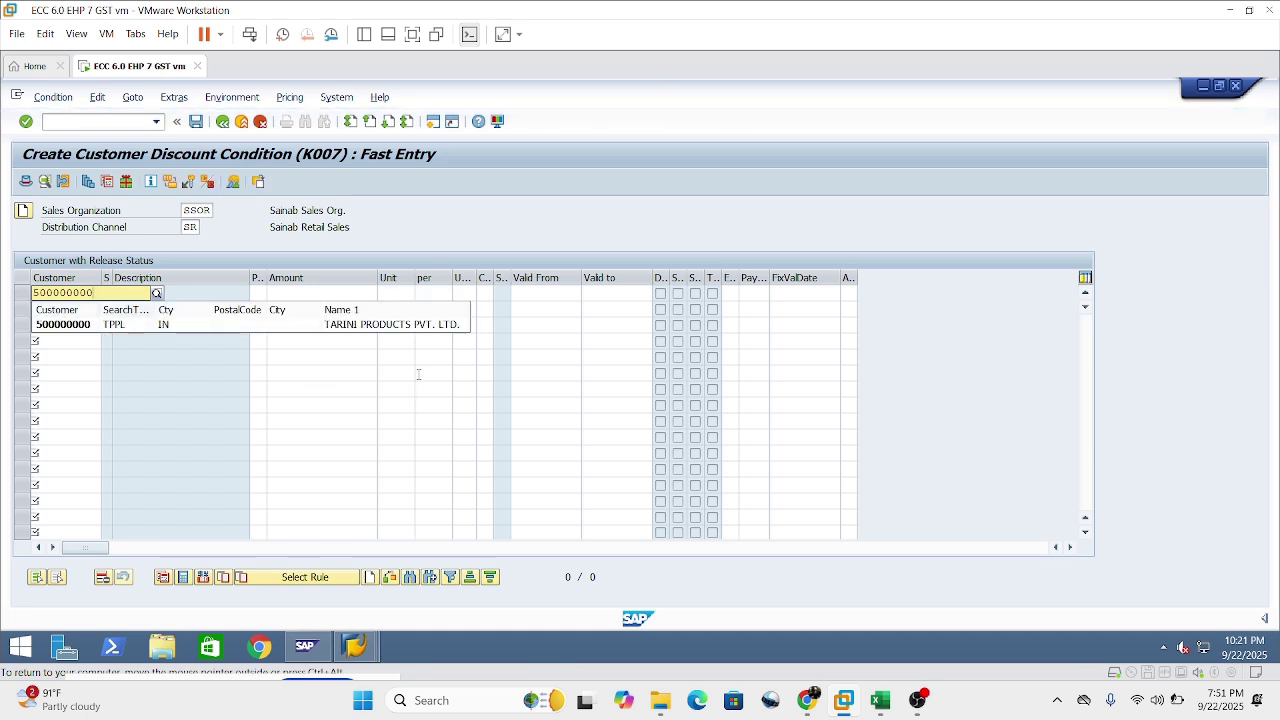
pyautogui.click(409, 325)
pyautogui.click(317, 295)
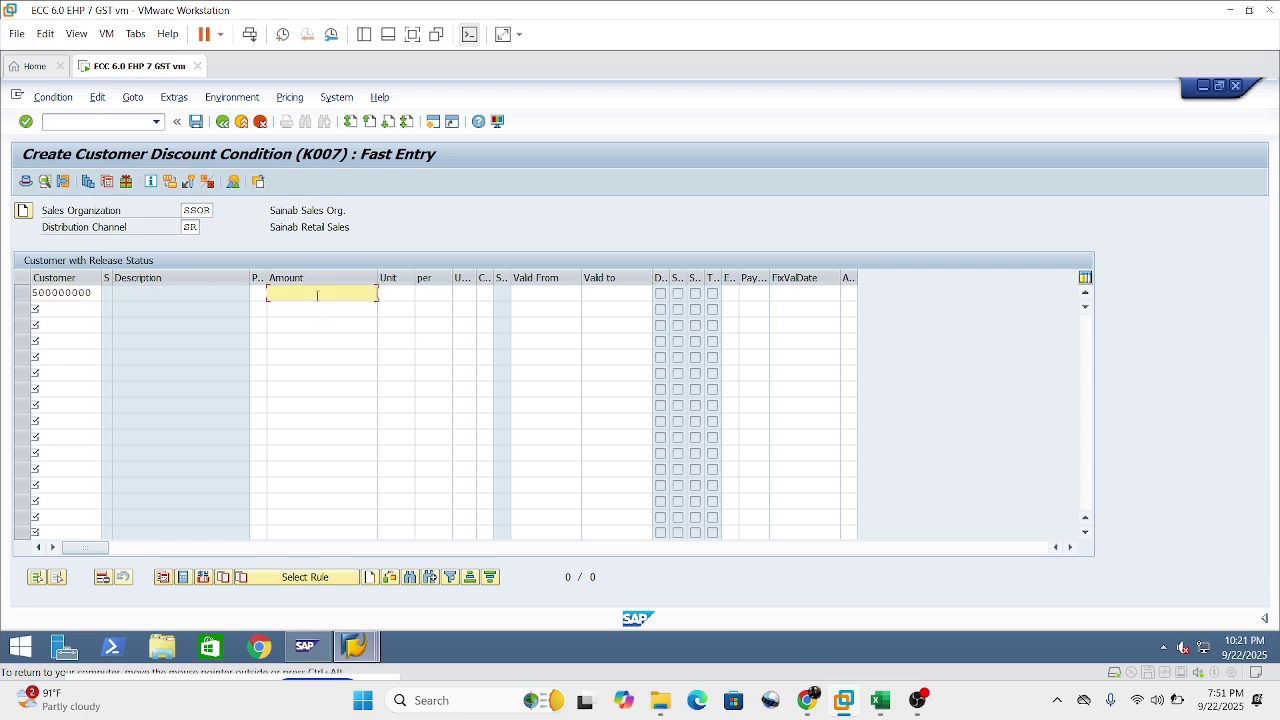
pyautogui.press('Tab')
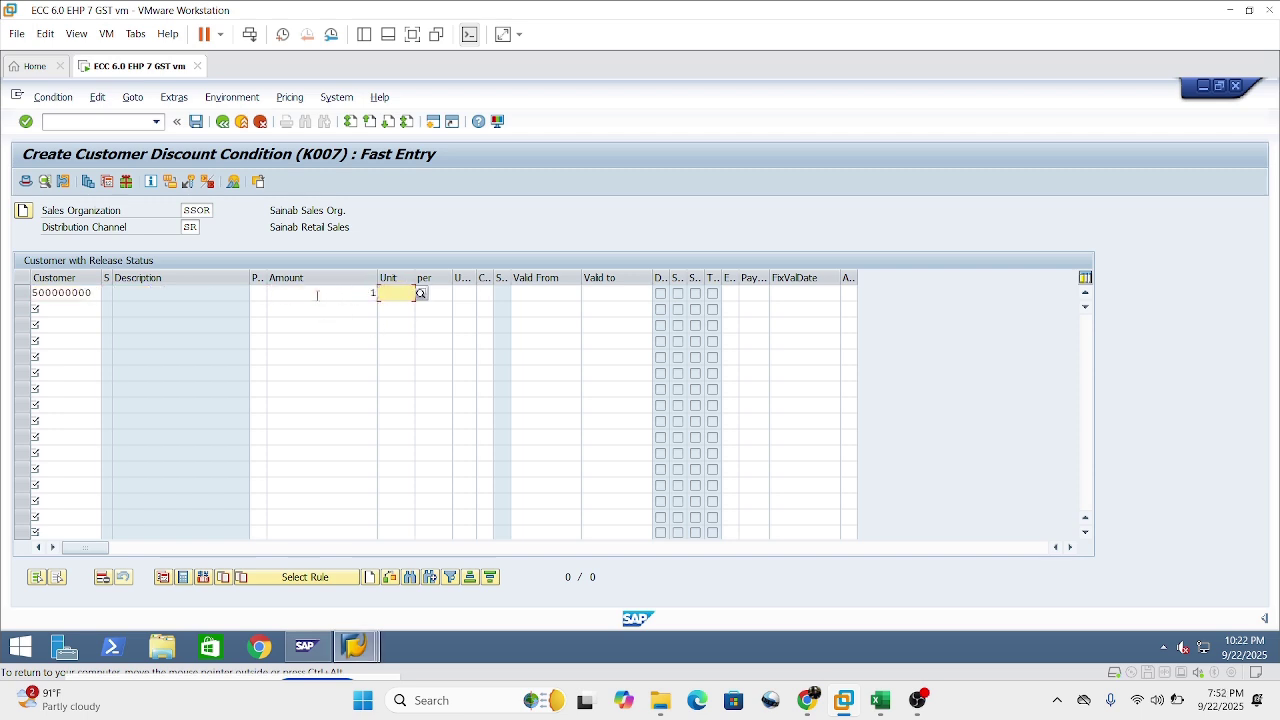
pyautogui.press('Return')
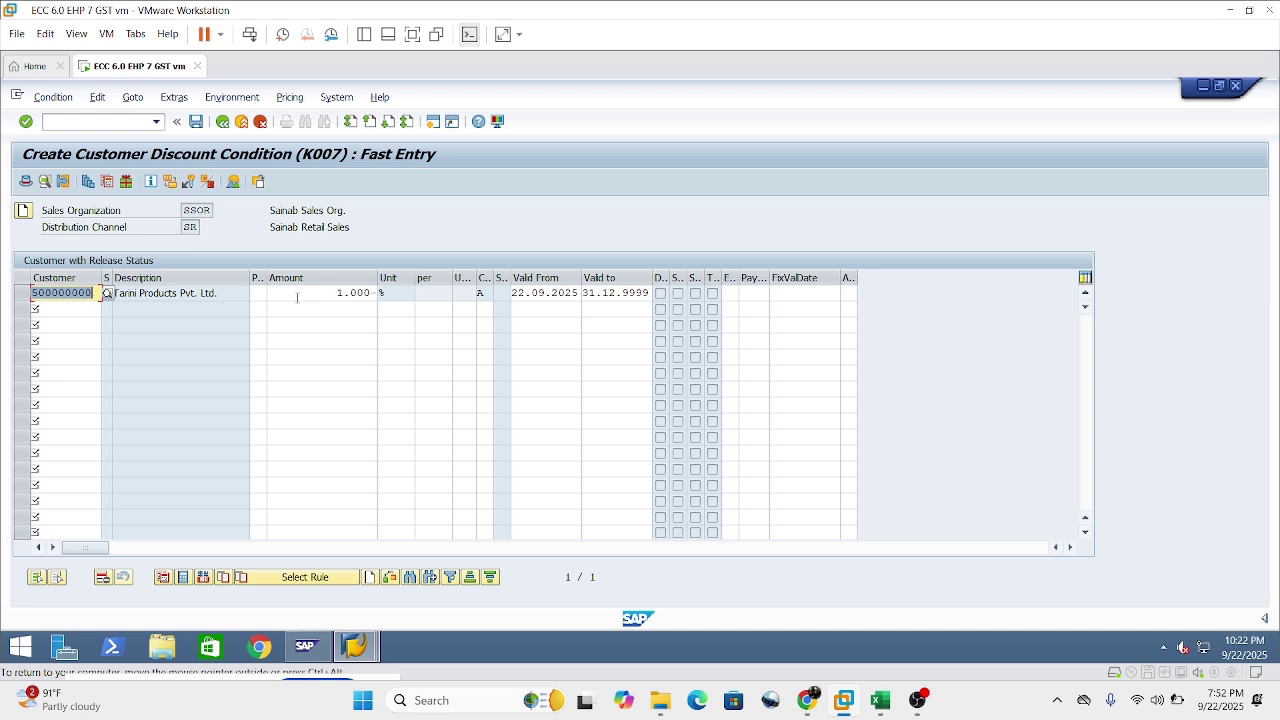
pyautogui.click(194, 126)
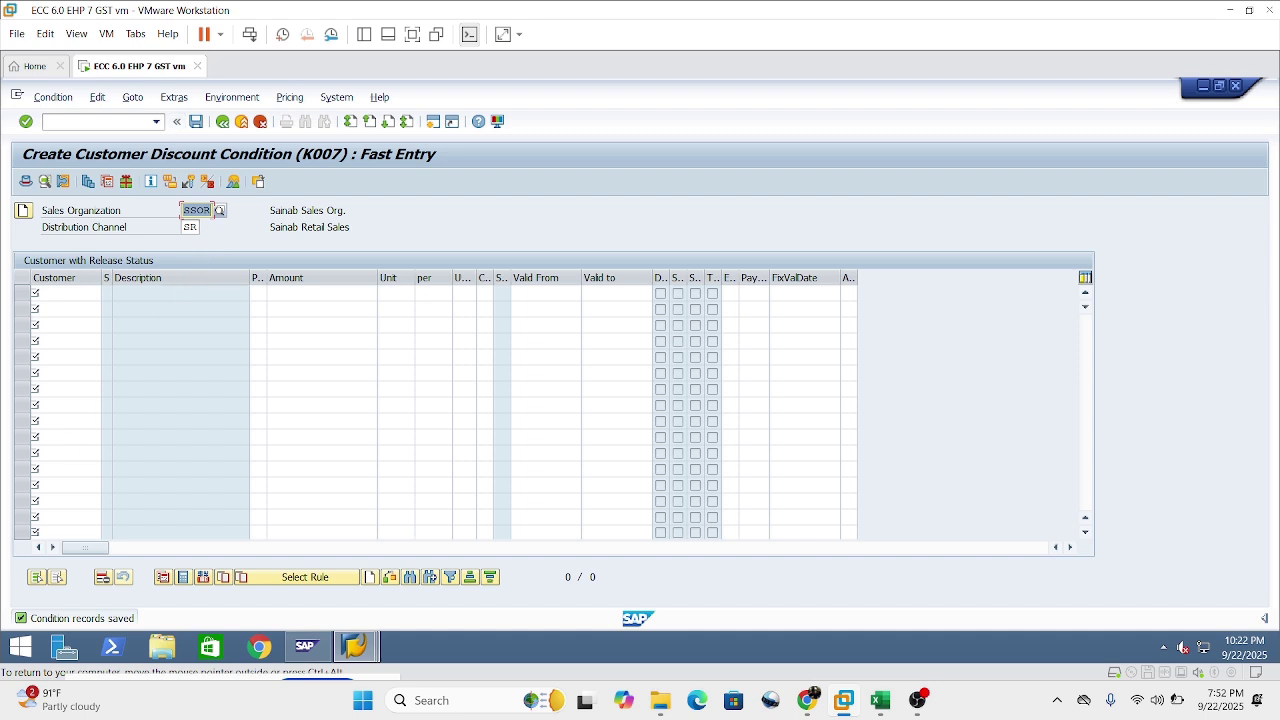
# - Switch to the Excel notes and highlight the KF00, K007 and VPRS rows with their account keys
pyautogui.click(880, 700)
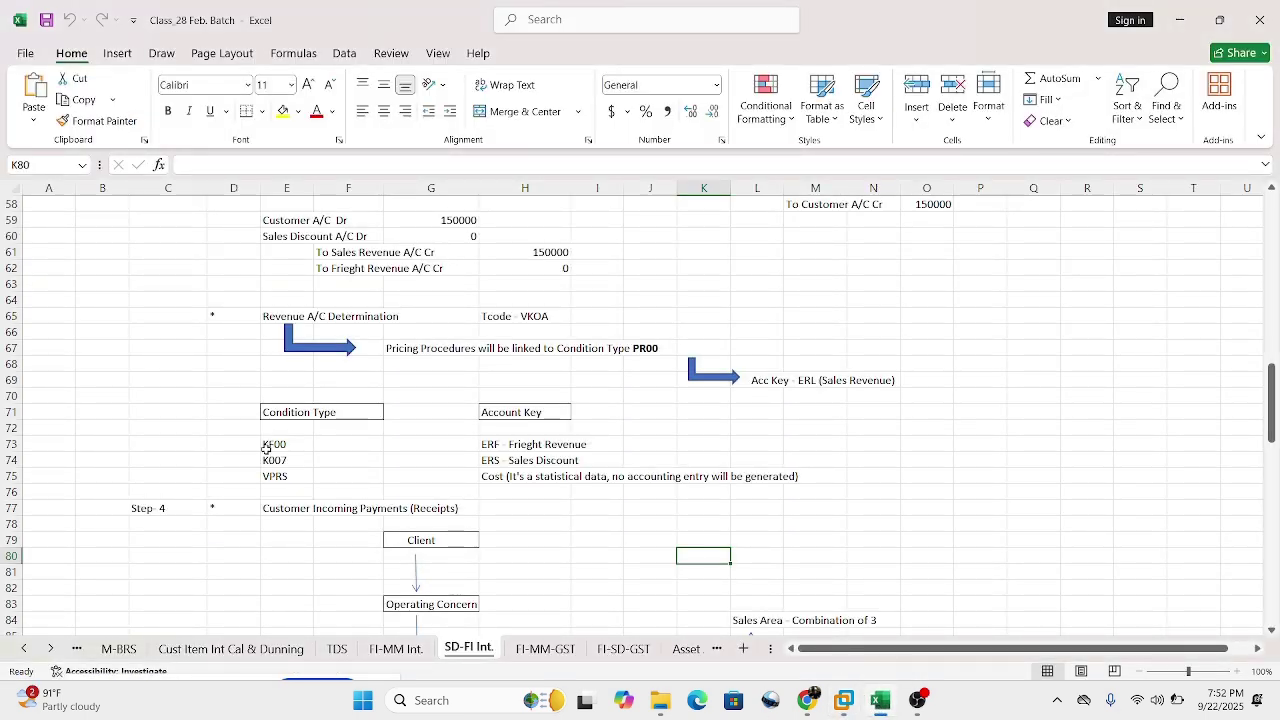
pyautogui.moveTo(265, 446); pyautogui.dragTo(530, 476)
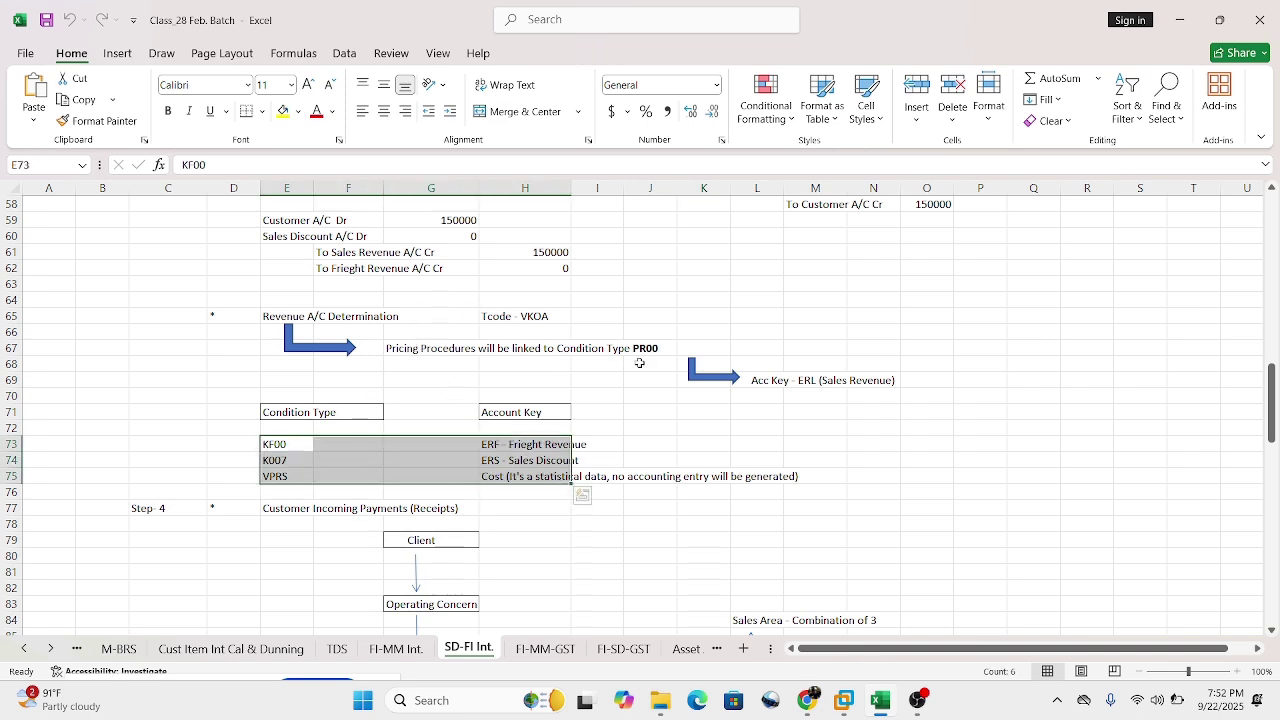
# - Return from the Excel notes to the SAP virtual machine and open the G/L account assignment transaction with /nvkoa
pyautogui.click(230, 444)
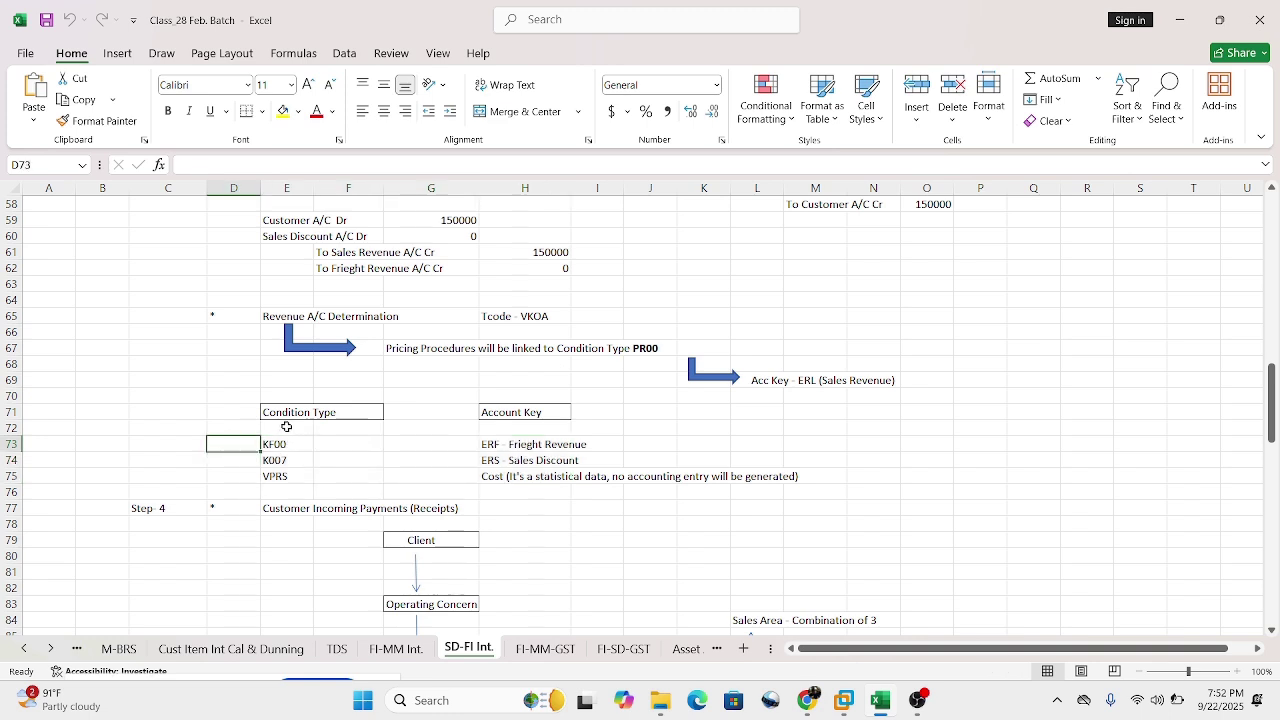
pyautogui.click(845, 706)
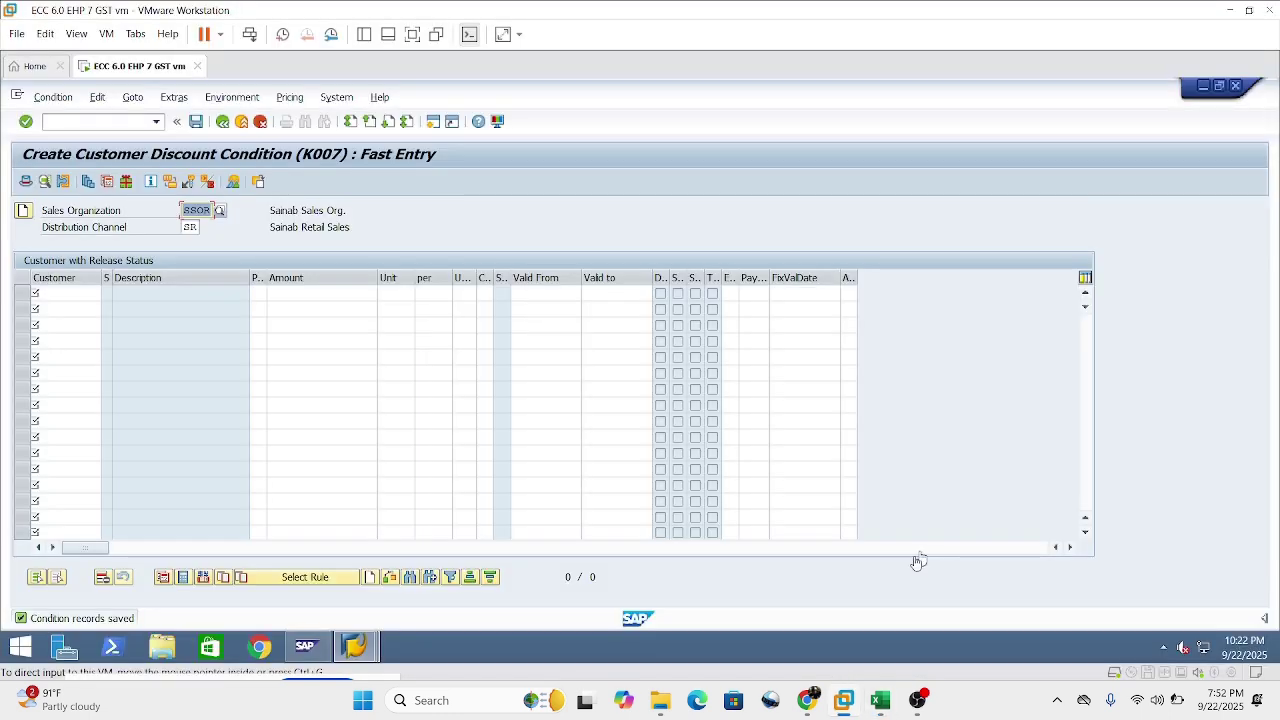
pyautogui.click(846, 710)
pyautogui.click(845, 706)
pyautogui.click(99, 120)
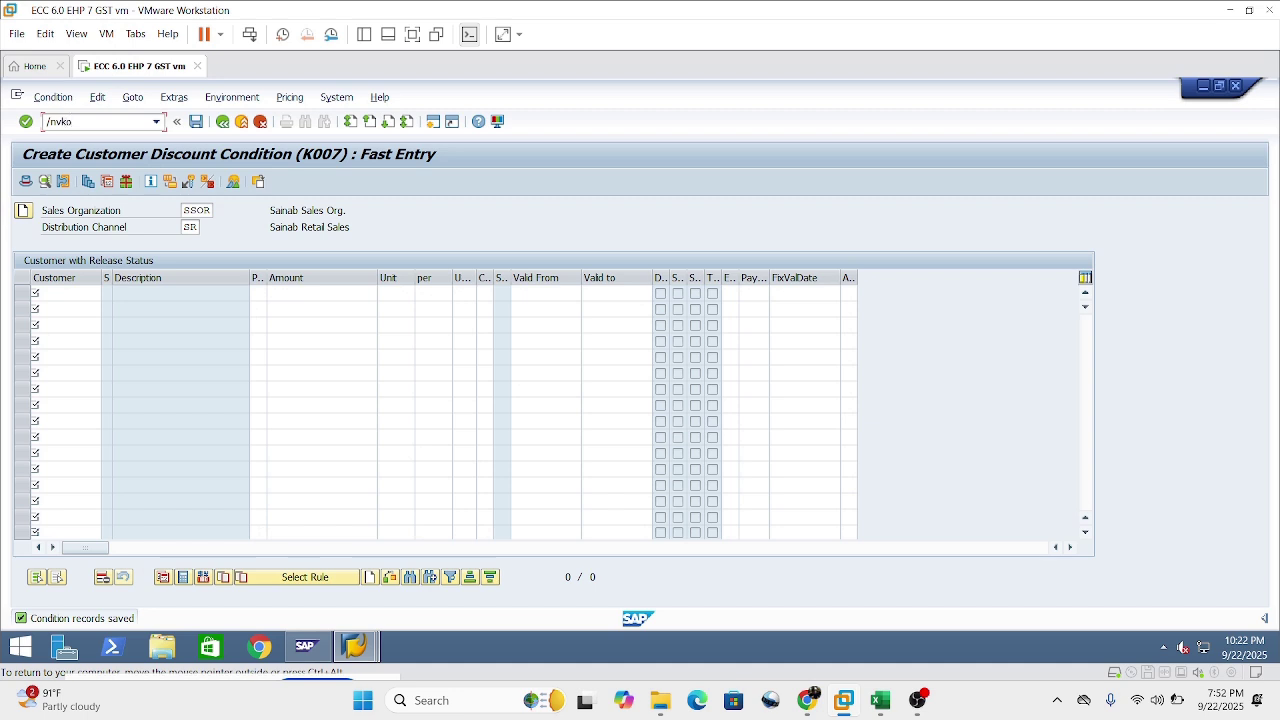
pyautogui.press('Return')
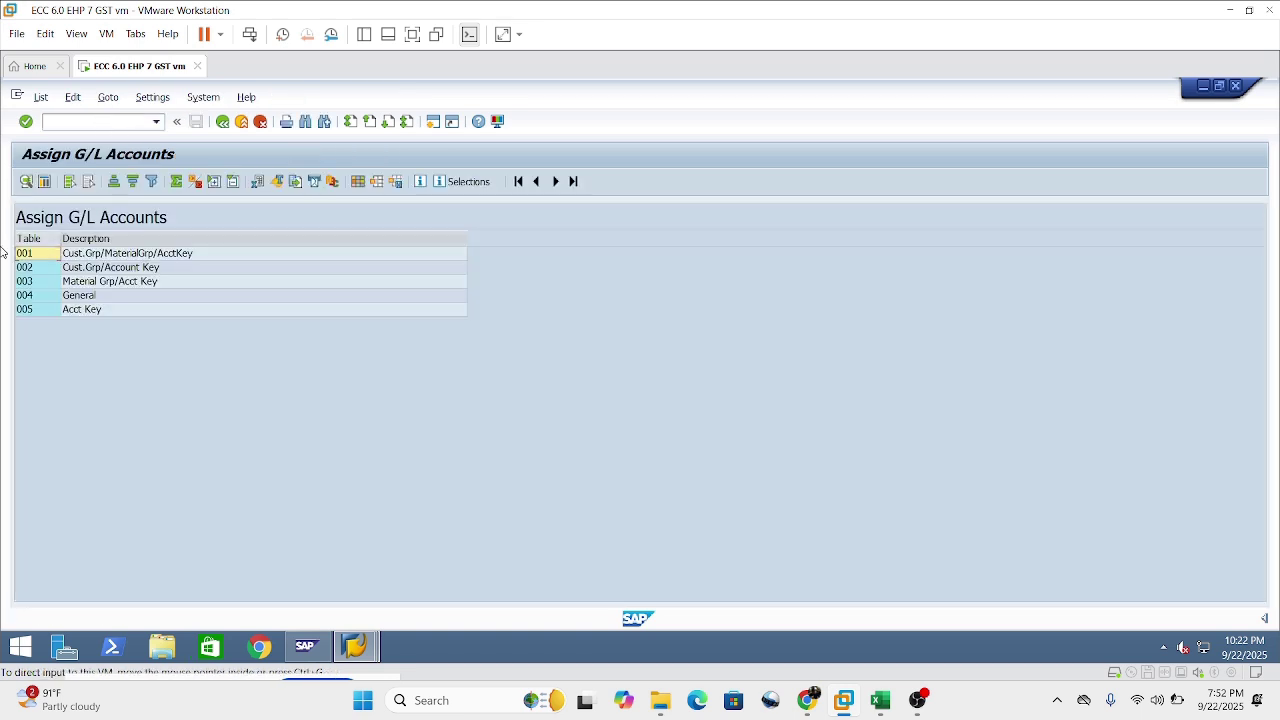
# - Try to open table 001 Cust.Grp/MaterialGrp/AcctKey, decline displaying locked data, and switch to the SAP session that already has this table open
pyautogui.doubleClick(44, 261)
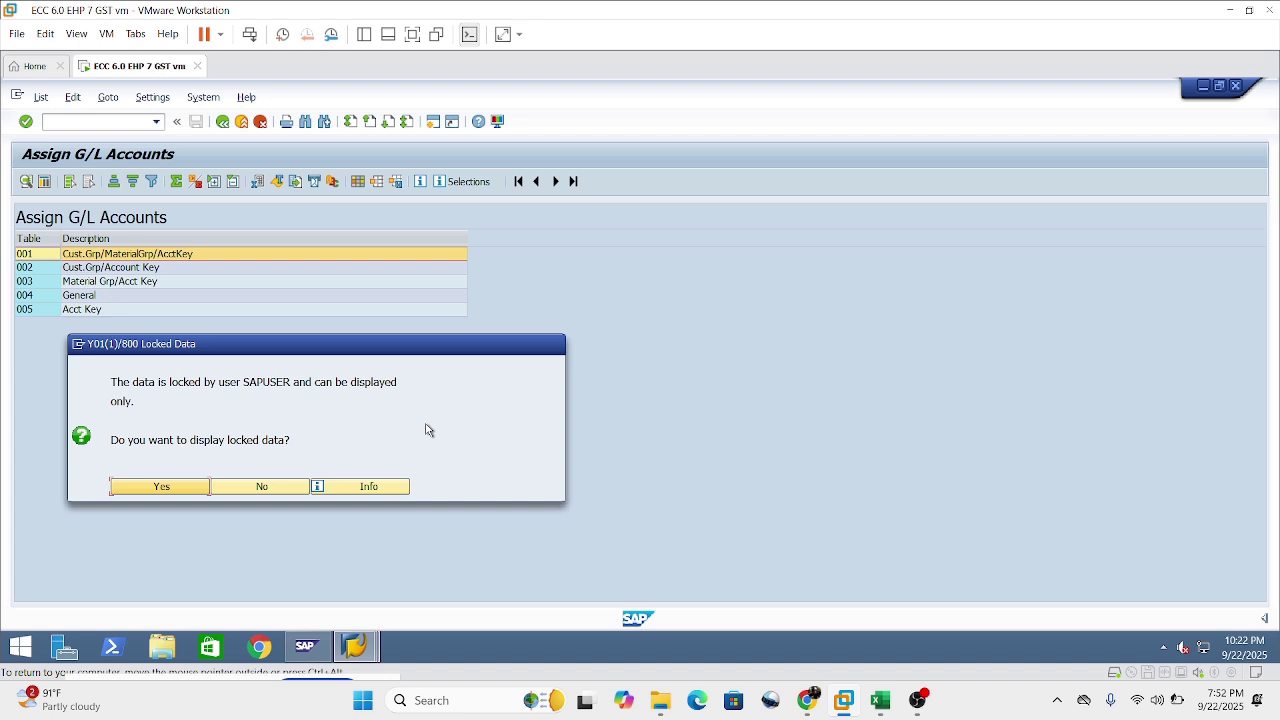
pyautogui.click(277, 485)
pyautogui.click(371, 650)
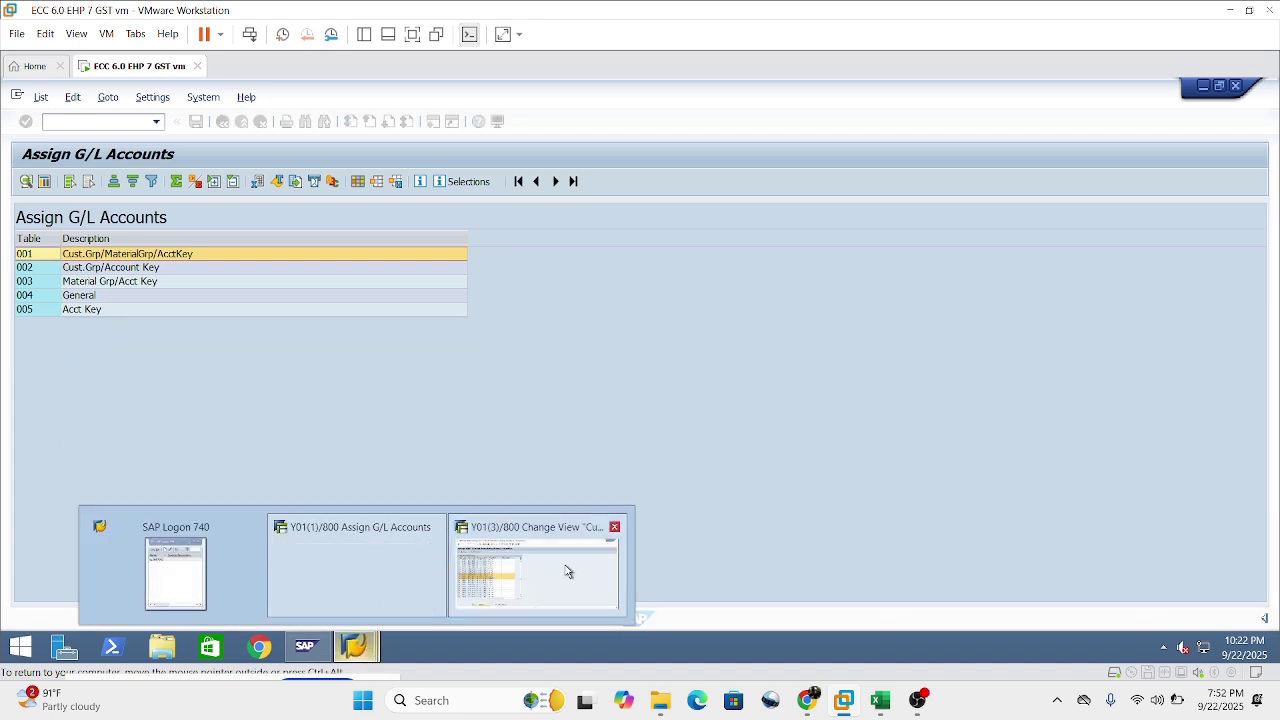
pyautogui.click(563, 575)
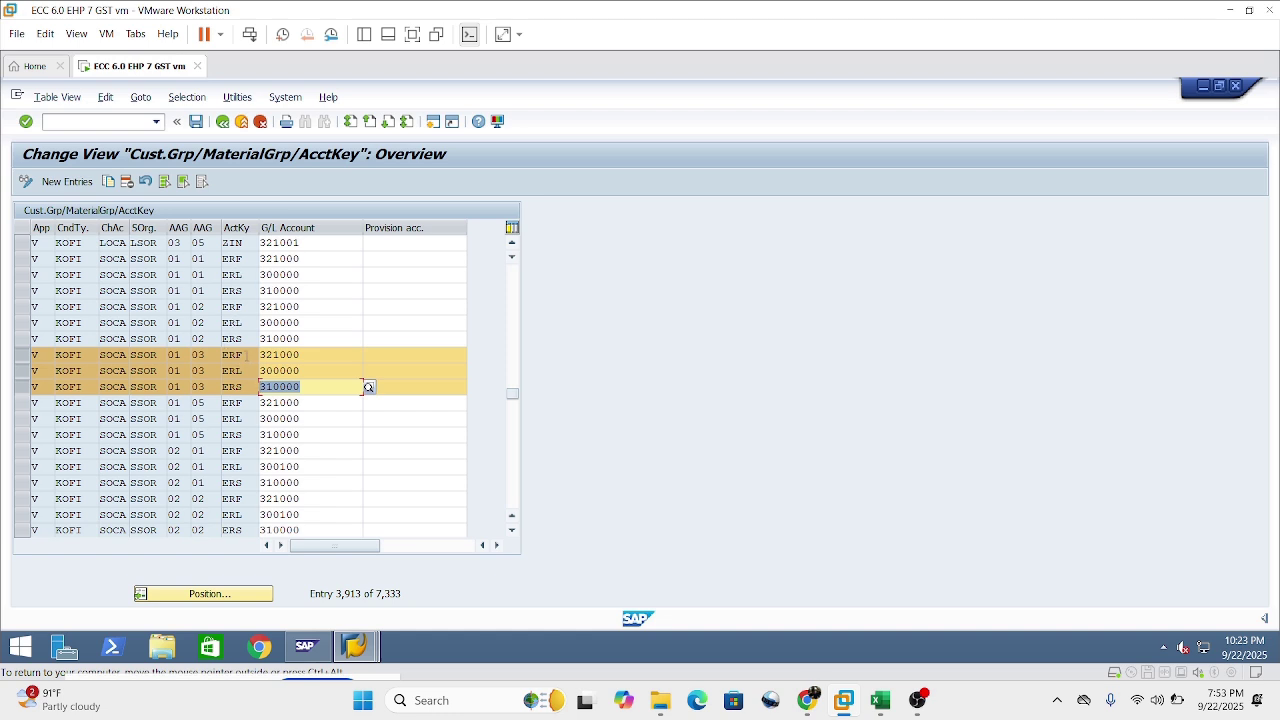
# - Examine the highlighted SSOR rows for account assignment groups 01 and 03, checking the ERF, ERL and ERS account keys and their G/L accounts
pyautogui.click(260, 355)
pyautogui.click(246, 387)
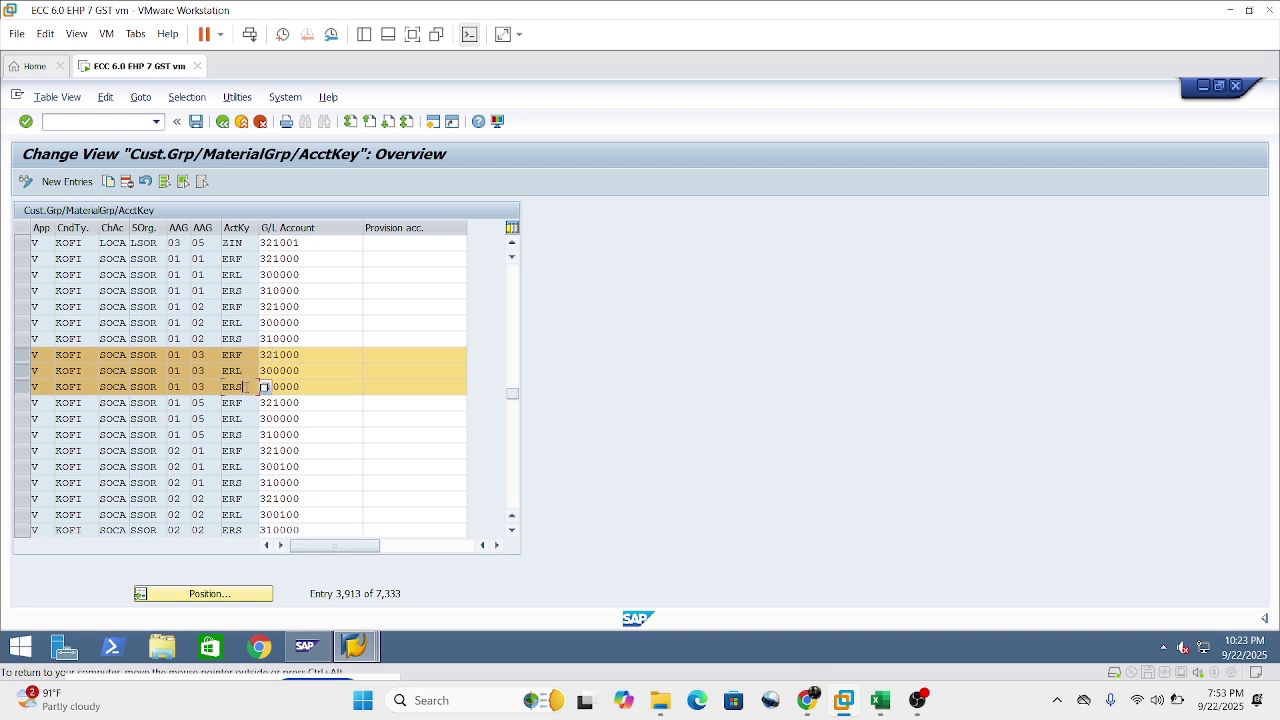
pyautogui.doubleClick(249, 371)
pyautogui.click(255, 367)
pyautogui.click(312, 371)
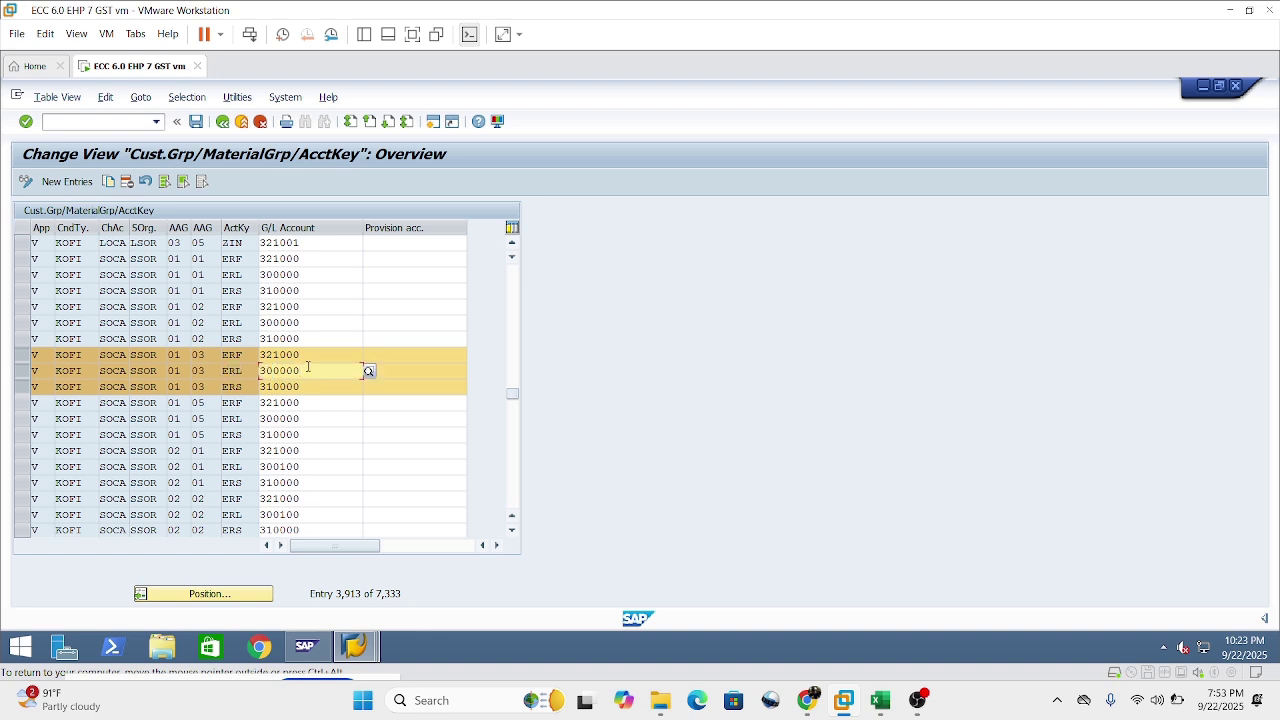
pyautogui.click(206, 356)
pyautogui.click(176, 356)
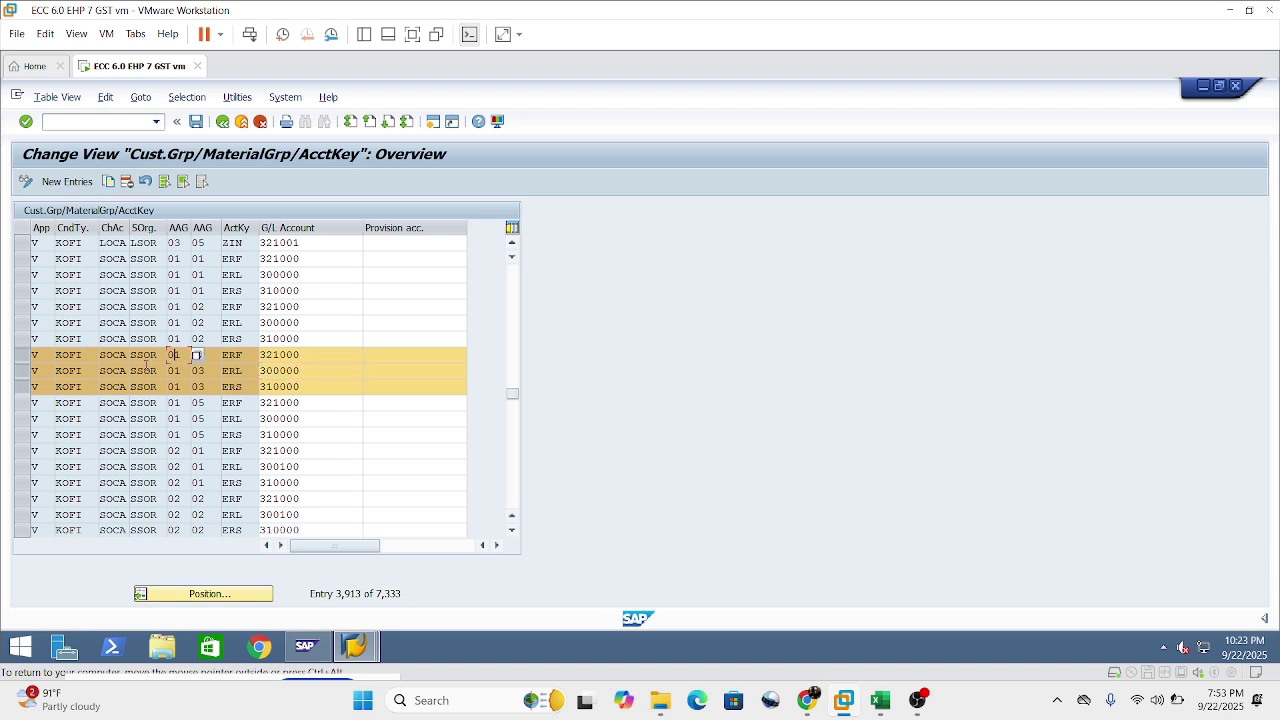